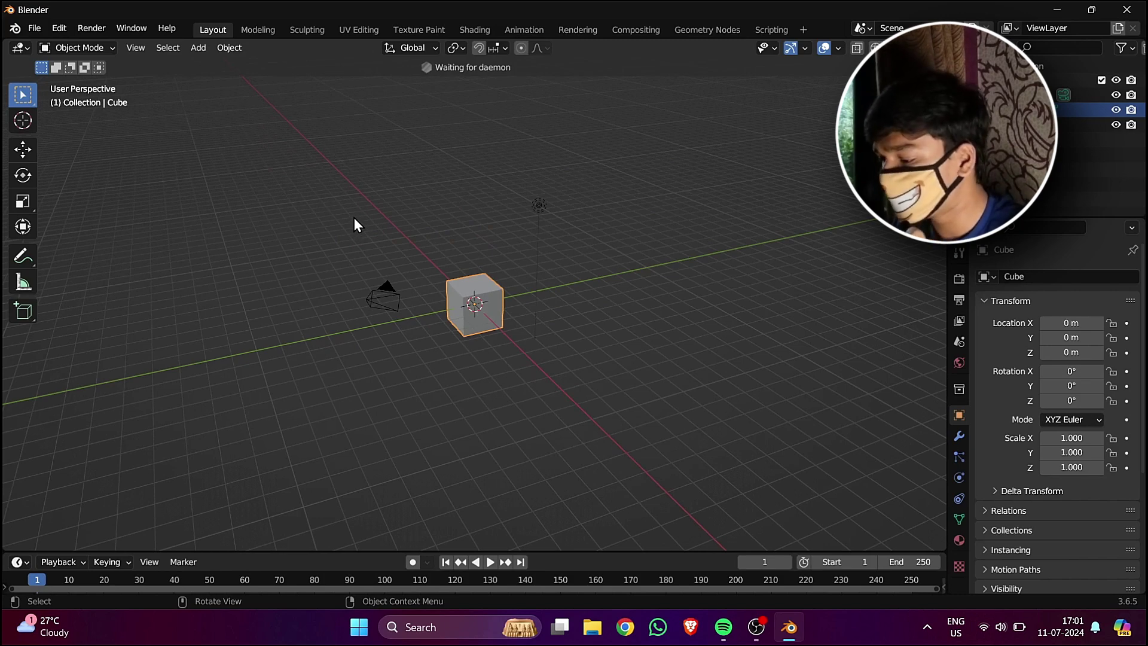
Delete the default cube, camera and light from the scene.
{"action": "left_click_drag", "start_coordinate": [644, 148], "coordinate": [398, 375]}
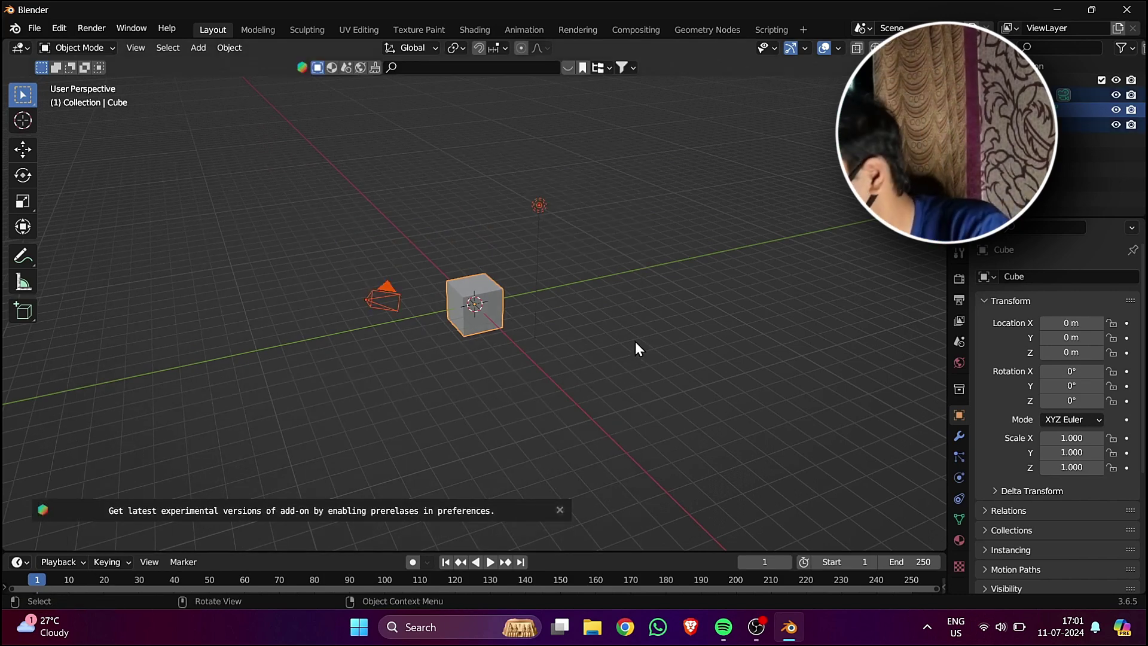
{"action": "key", "text": "Delete"}
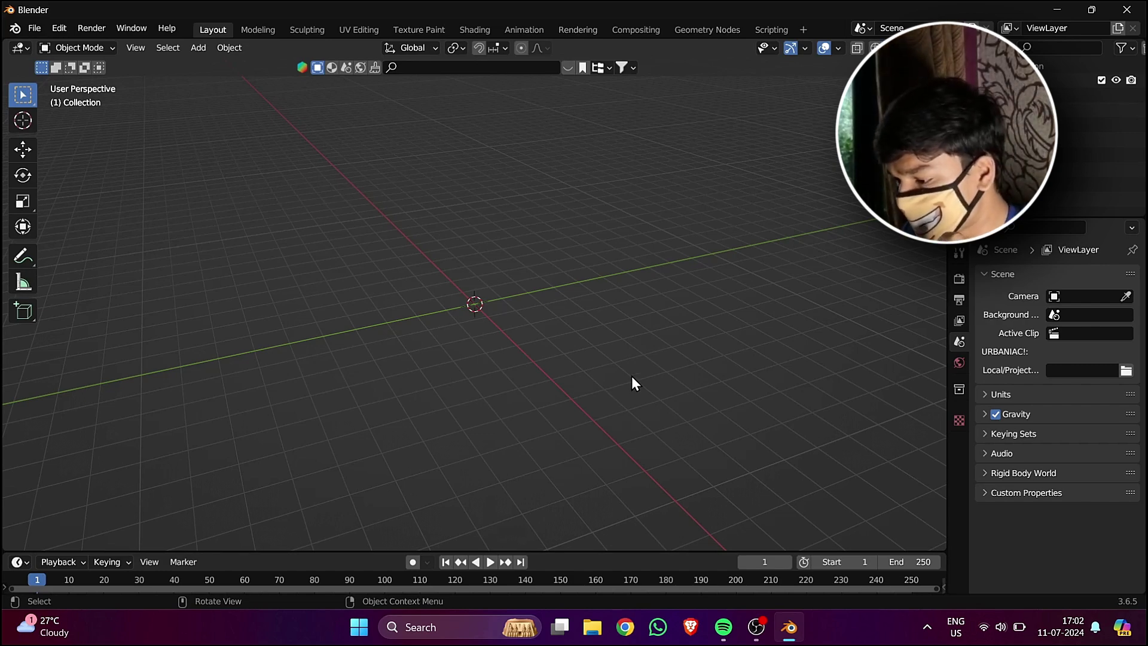
Search the asset library for "shoes" and show the resulting asset thumbnails.
{"action": "left_click", "coordinate": [429, 66]}
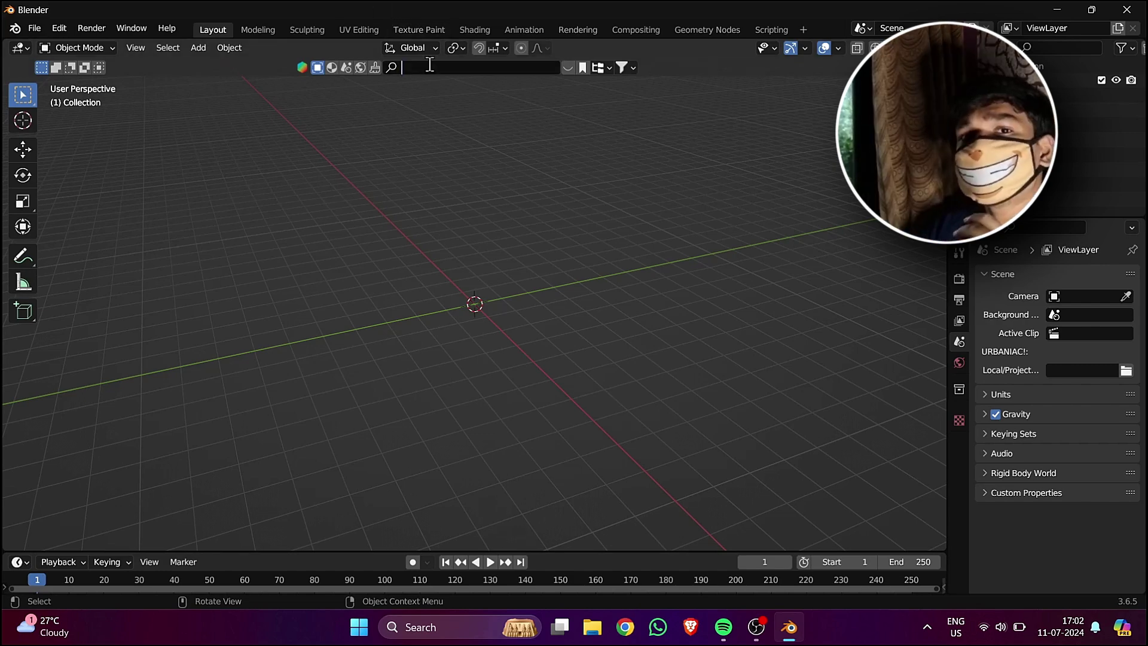
{"action": "type", "text": "sh"}
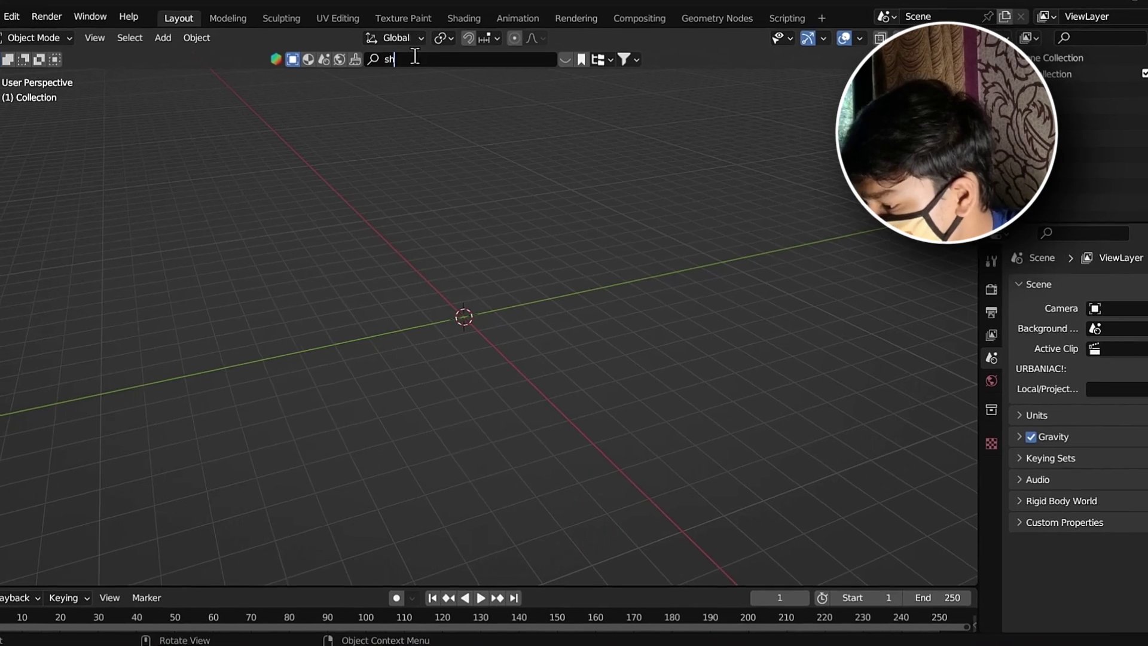
{"action": "type", "text": "oes"}
{"action": "key", "text": "Return"}
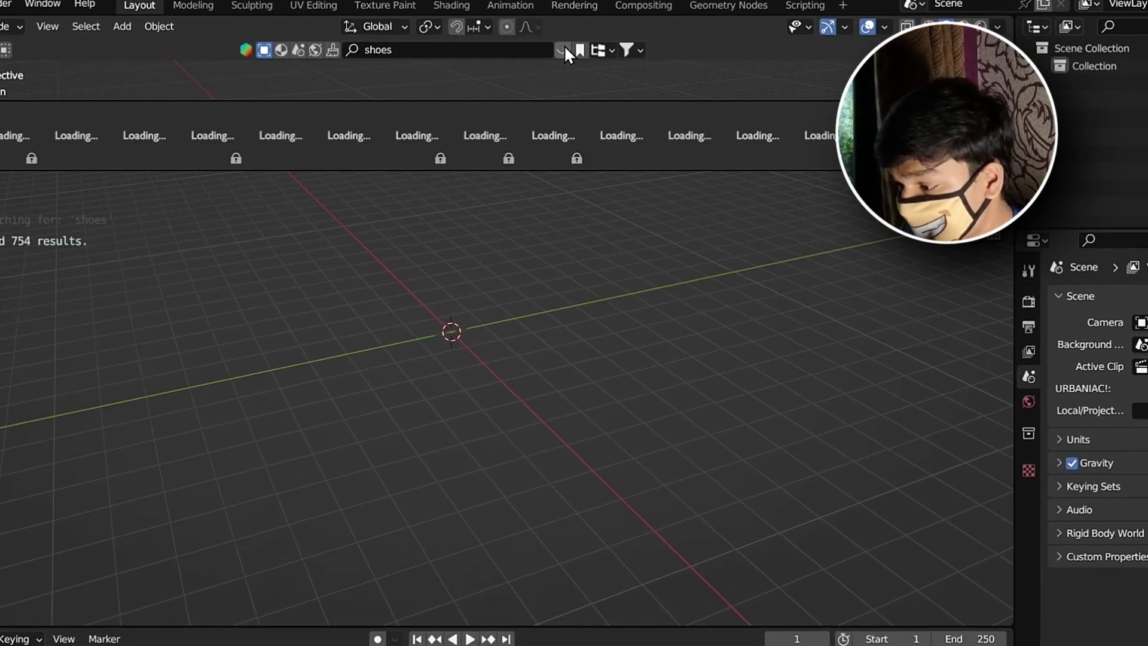
{"action": "left_click", "coordinate": [563, 47]}
{"action": "left_click", "coordinate": [564, 48]}
Place the Sport shoes asset at the scene origin and enlarge it.
{"action": "mouse_move", "coordinate": [69, 146]}
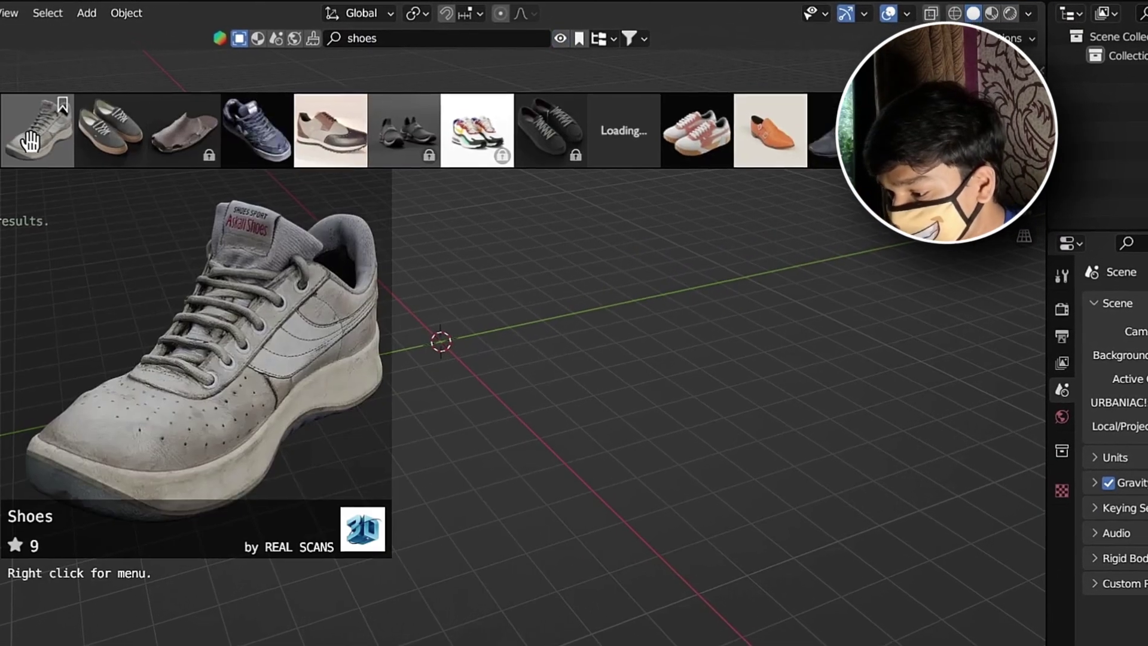
{"action": "mouse_move", "coordinate": [271, 149]}
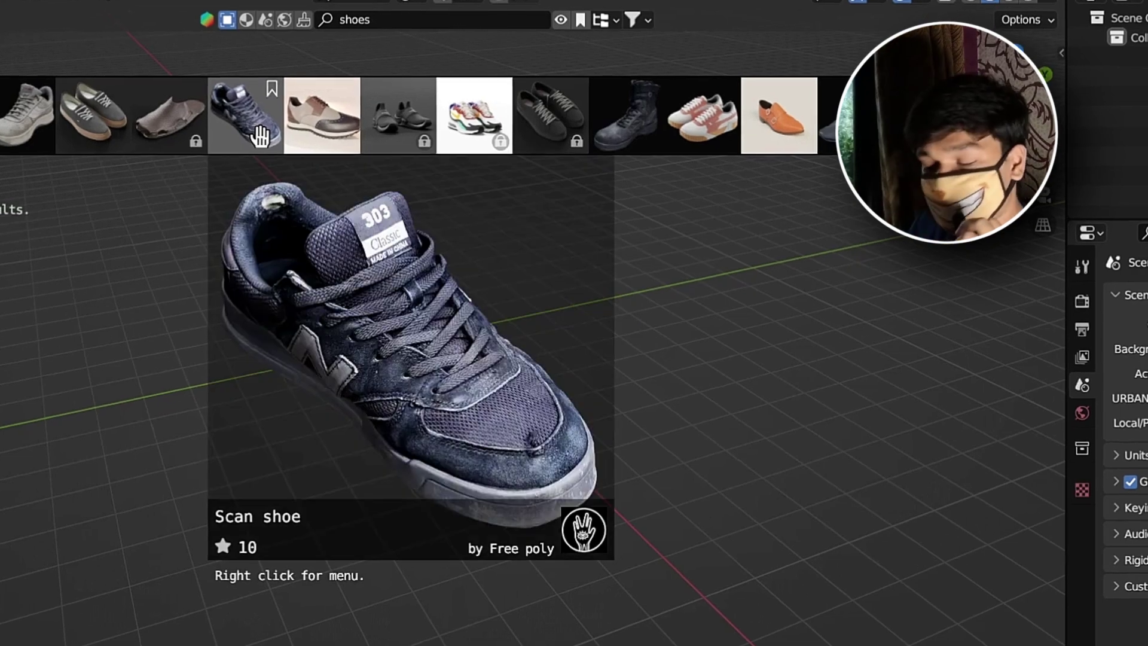
{"action": "mouse_move", "coordinate": [673, 121]}
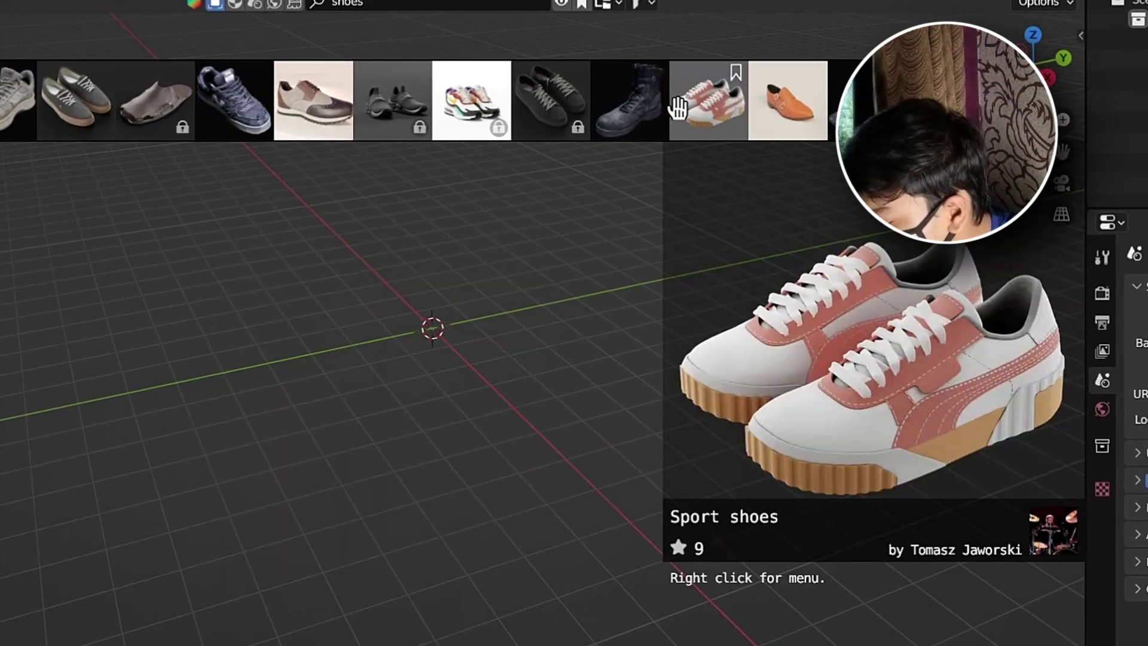
{"action": "left_click_drag", "start_coordinate": [677, 107], "coordinate": [472, 352]}
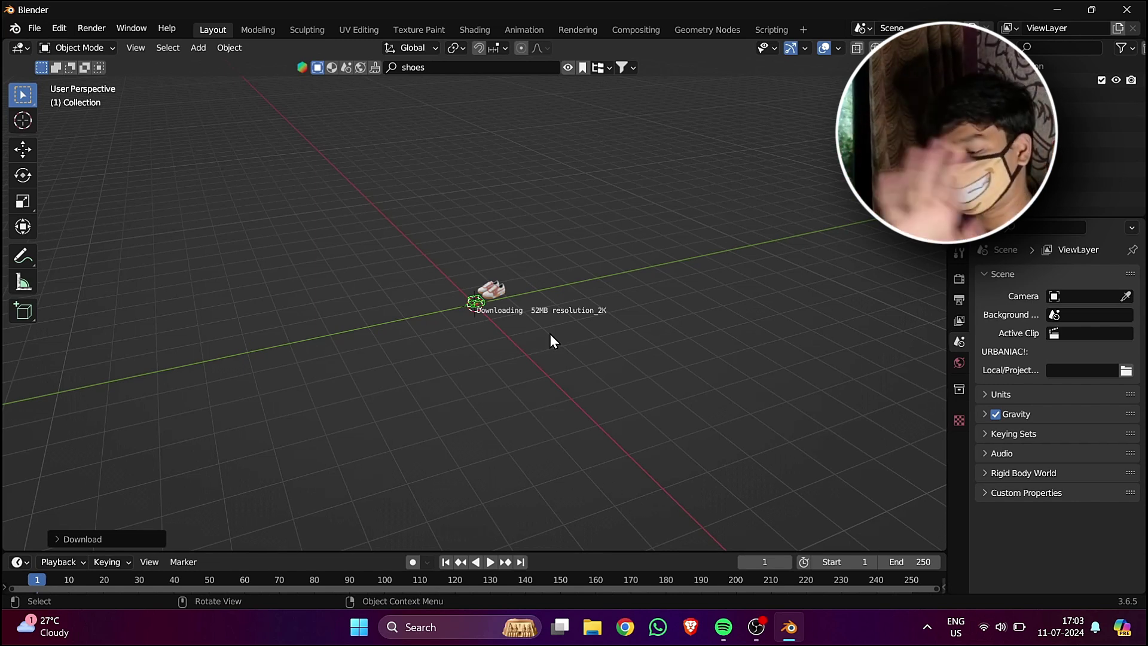
{"action": "middle_click_drag", "start_coordinate": [550, 333], "coordinate": [572, 381]}
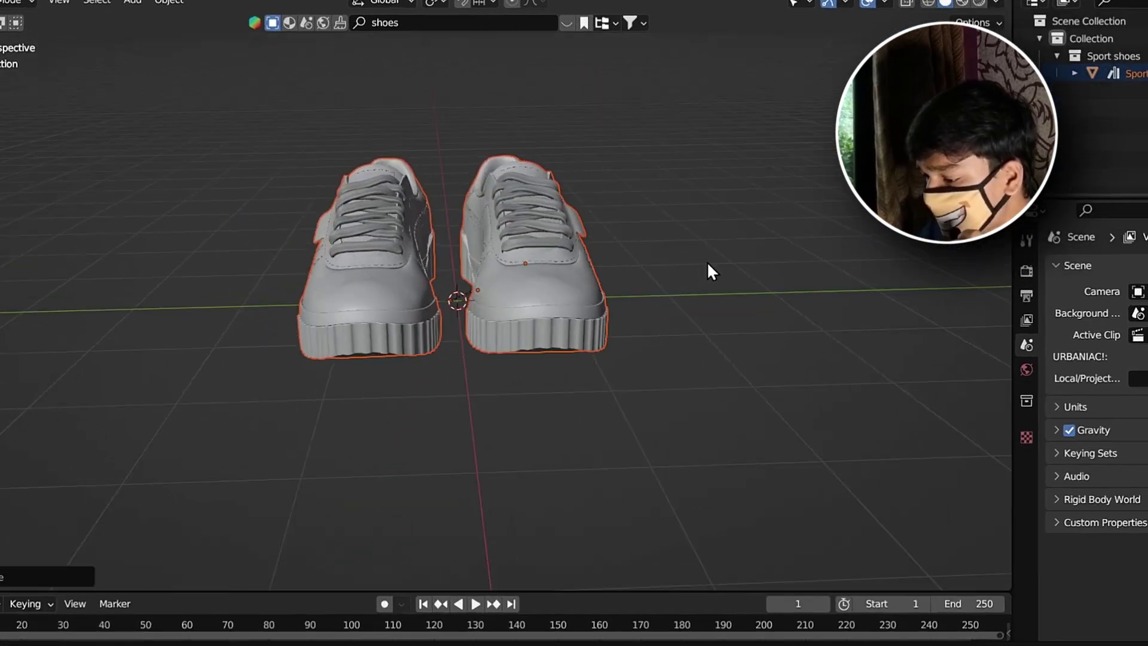
{"action": "middle_click_drag", "start_coordinate": [667, 278], "coordinate": [665, 220]}
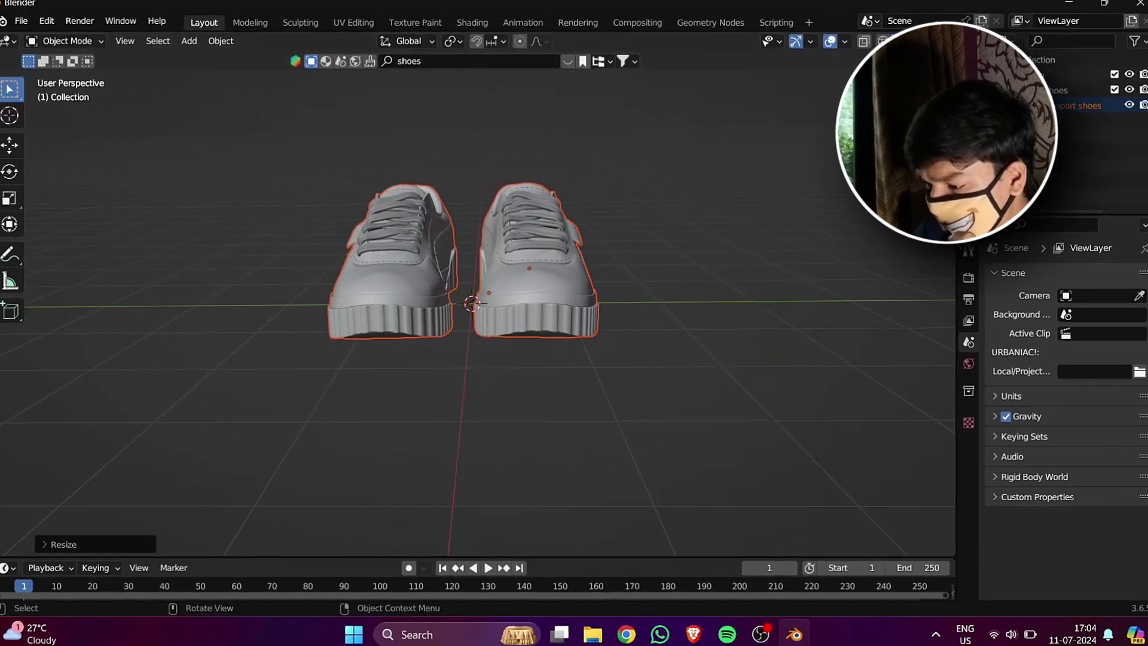
Set the scene's render engine to Cycles.
{"action": "left_click", "coordinate": [919, 48]}
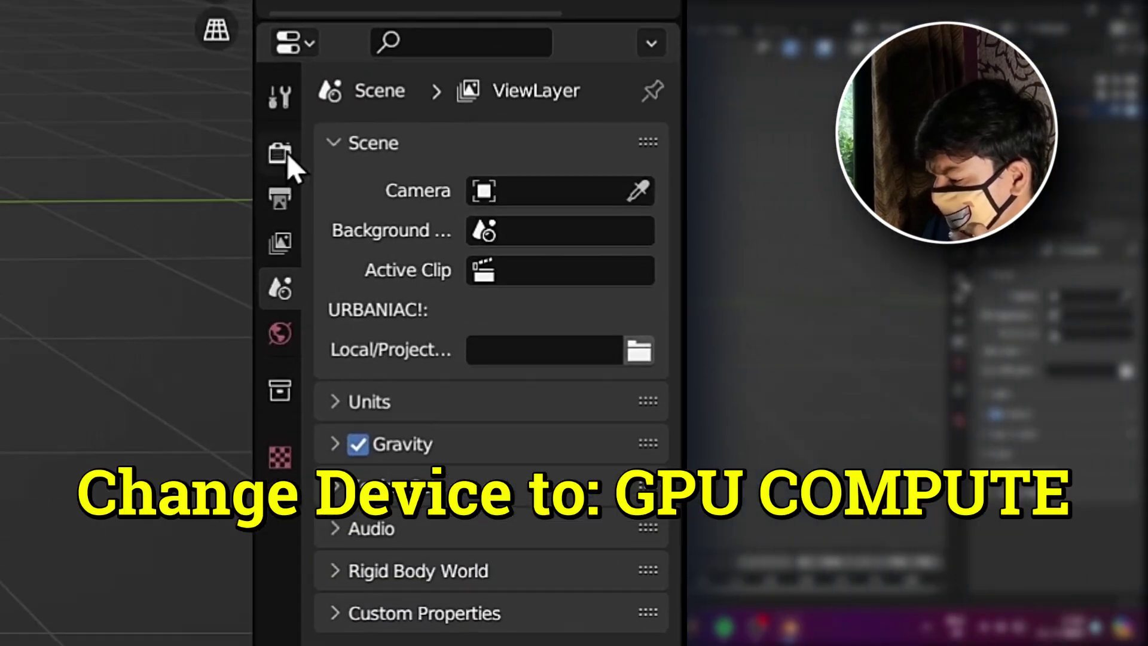
{"action": "left_click", "coordinate": [959, 279]}
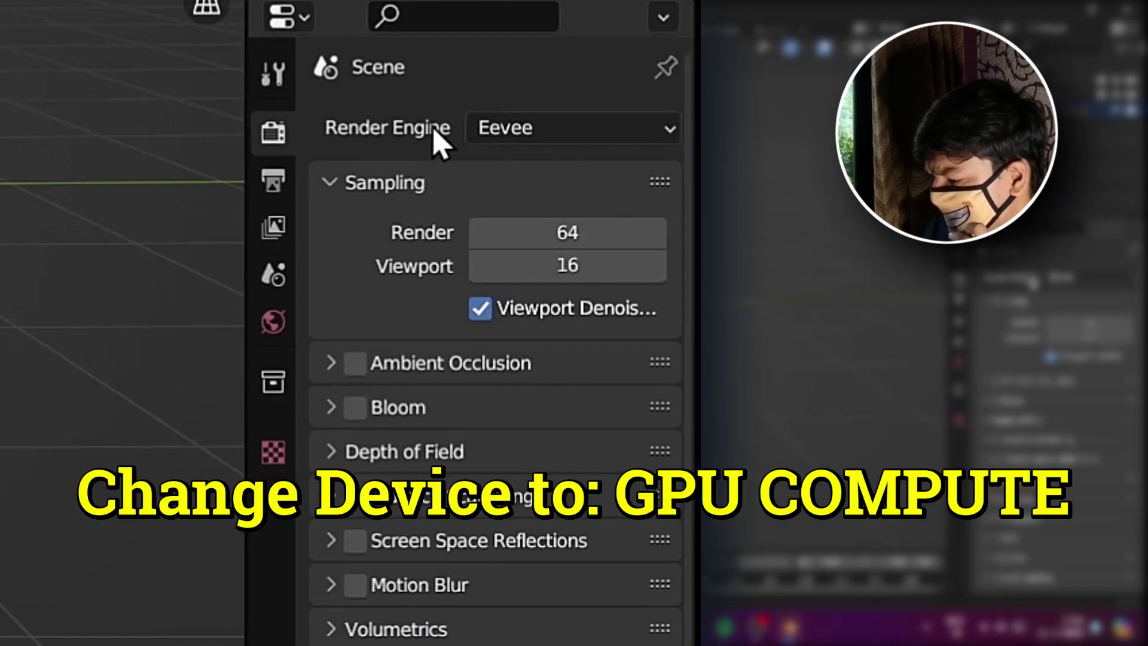
{"action": "left_click", "coordinate": [1054, 277]}
{"action": "left_click", "coordinate": [535, 225]}
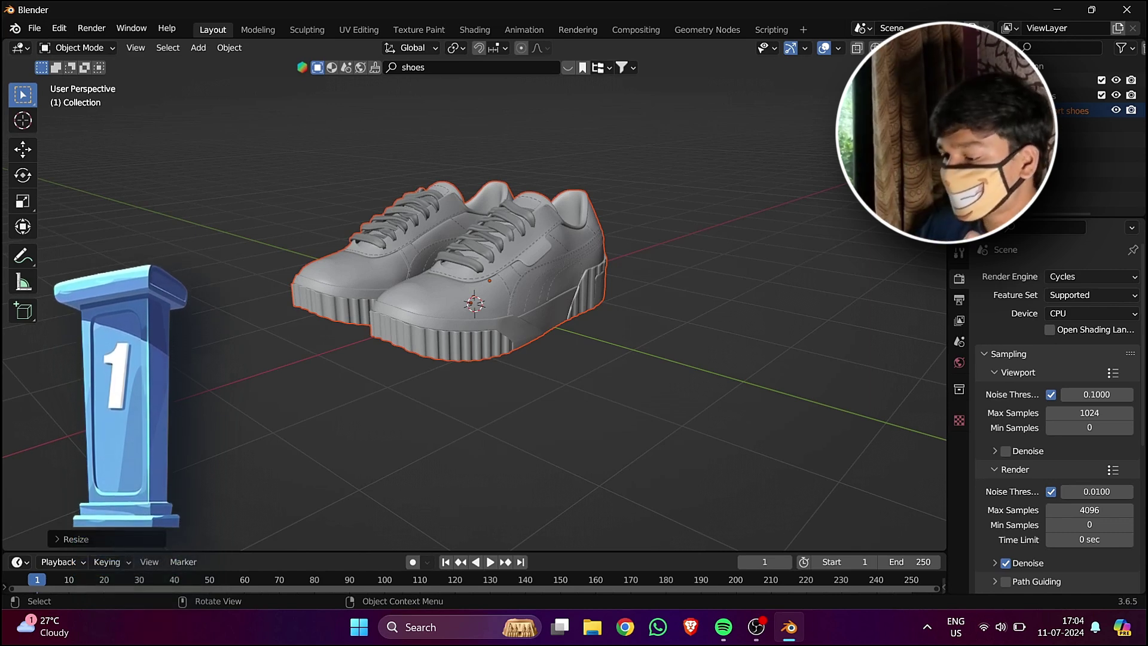
Hide the Sport shoes collection and create a new collection for the next objects.
{"action": "scroll", "coordinate": [830, 166], "scroll_direction": "down", "scroll_amount": 3}
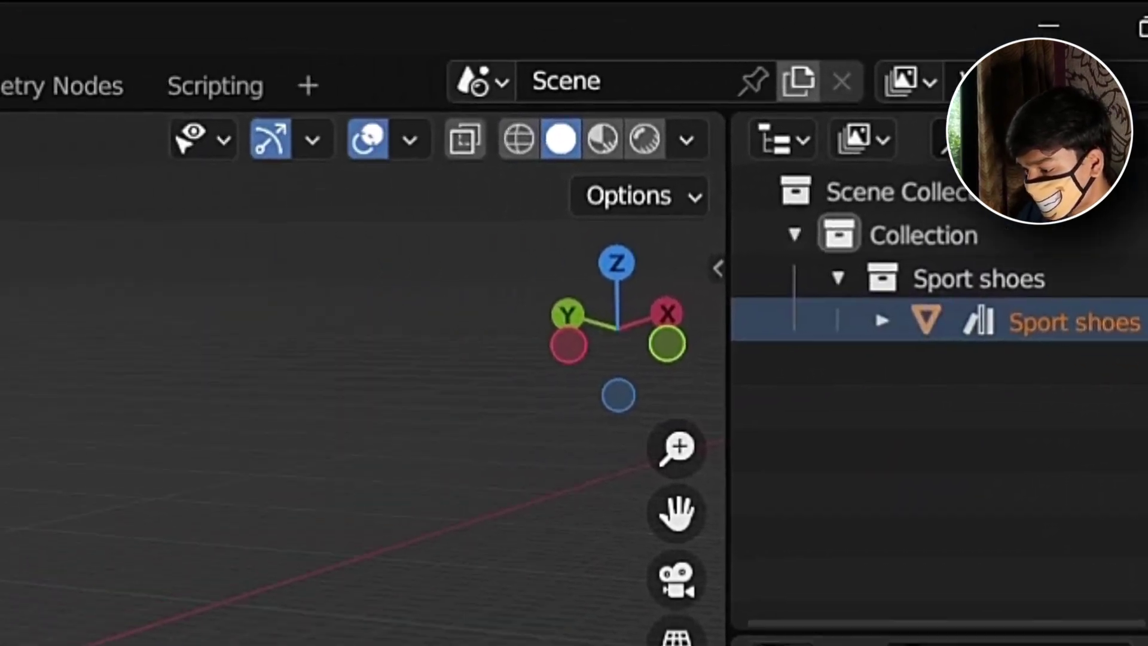
{"action": "key", "text": "ctrl+z"}
{"action": "key", "text": "ctrl+z"}
{"action": "key", "text": "ctrl+z"}
{"action": "key", "text": "ctrl+z"}
{"action": "key", "text": "ctrl+z"}
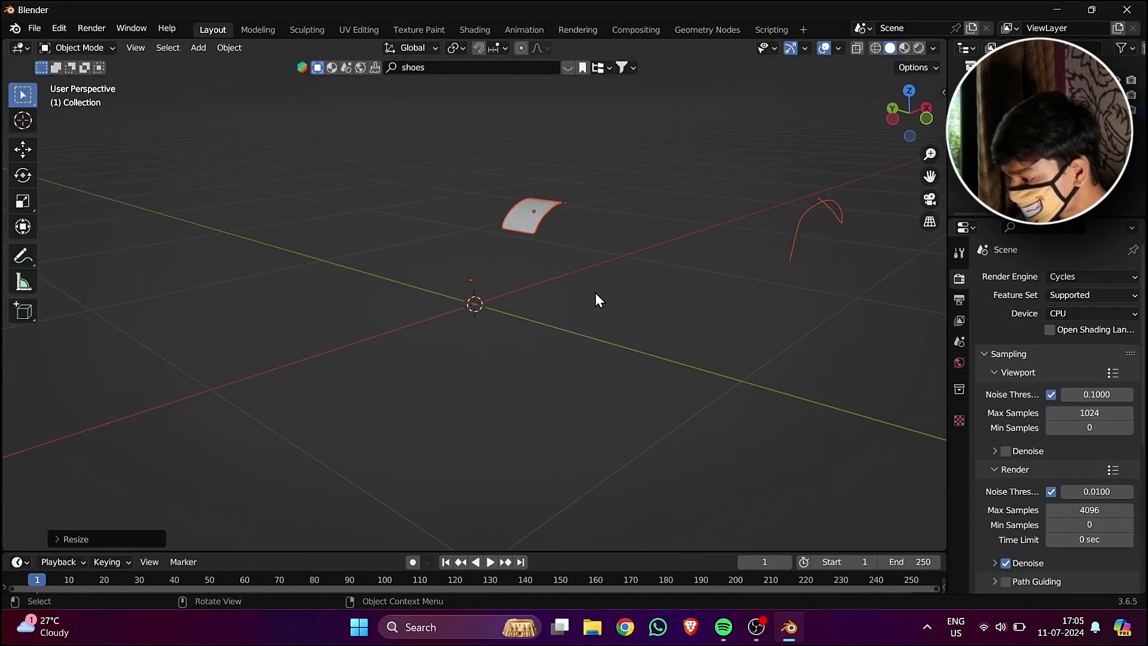
{"action": "left_click", "coordinate": [1136, 62]}
{"action": "right_click", "coordinate": [989, 128]}
{"action": "left_click", "coordinate": [989, 128]}
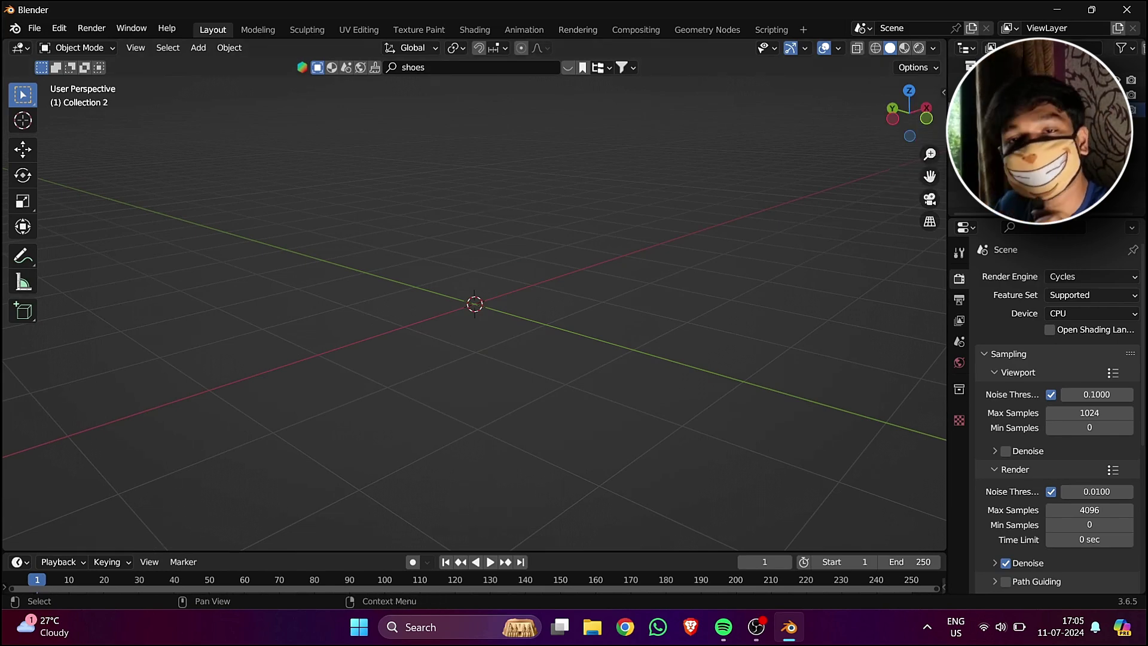
Add a cylinder mesh at the scene origin.
{"action": "middle_click_drag", "start_coordinate": [666, 235], "coordinate": [705, 230]}
{"action": "key", "text": "shift+a"}
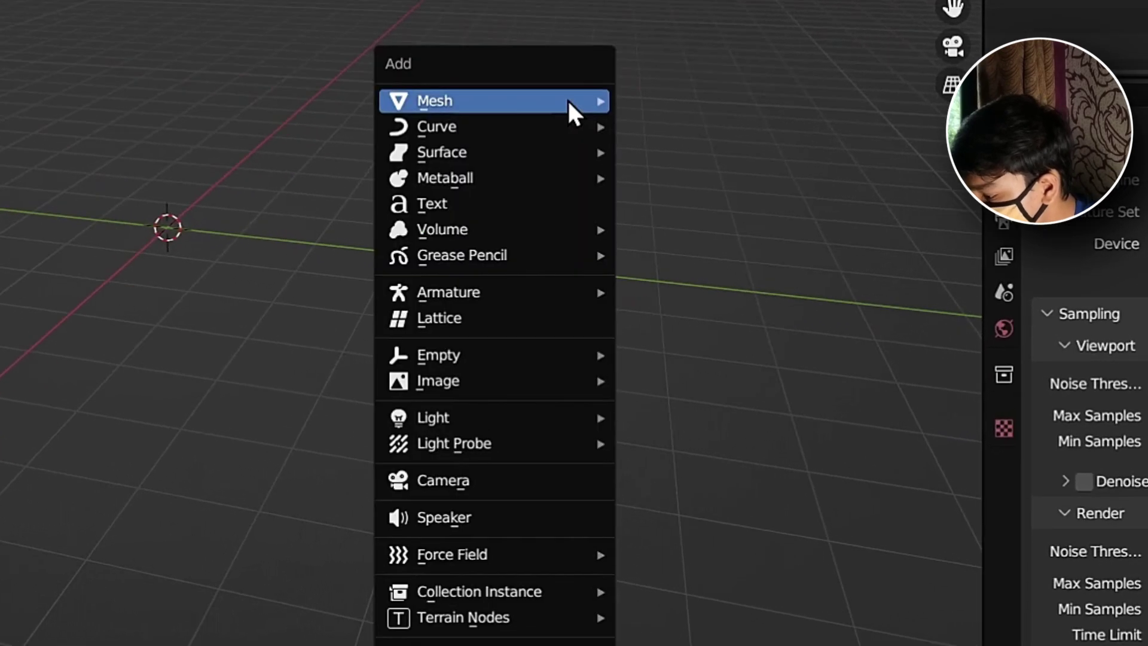
{"action": "mouse_move", "coordinate": [589, 151]}
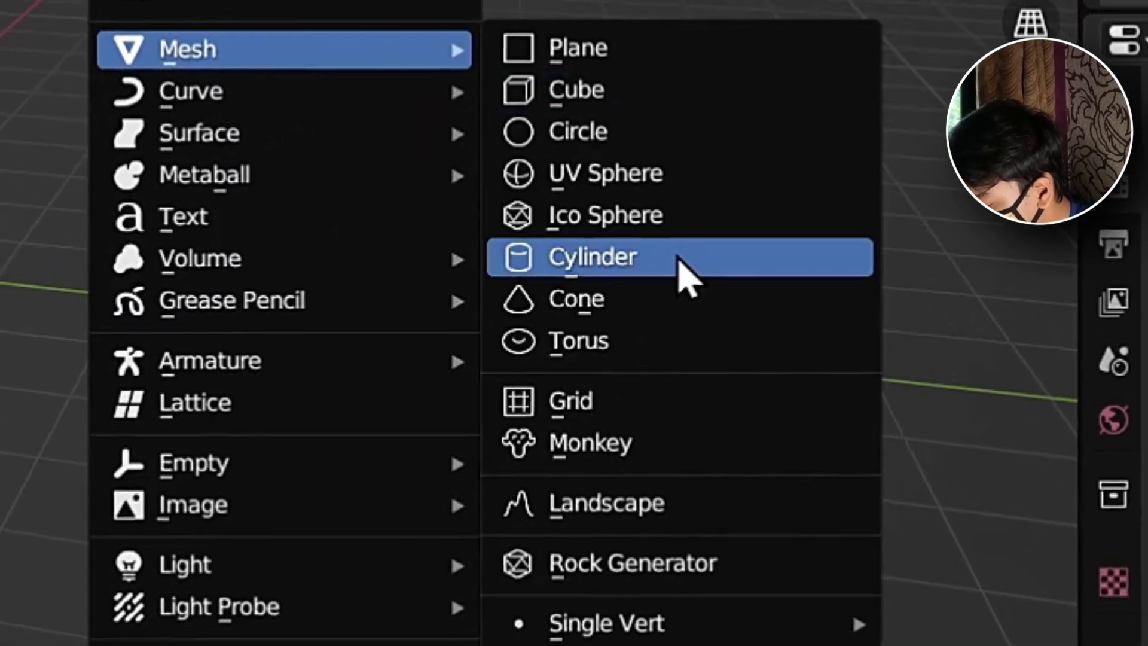
{"action": "left_click", "coordinate": [712, 195]}
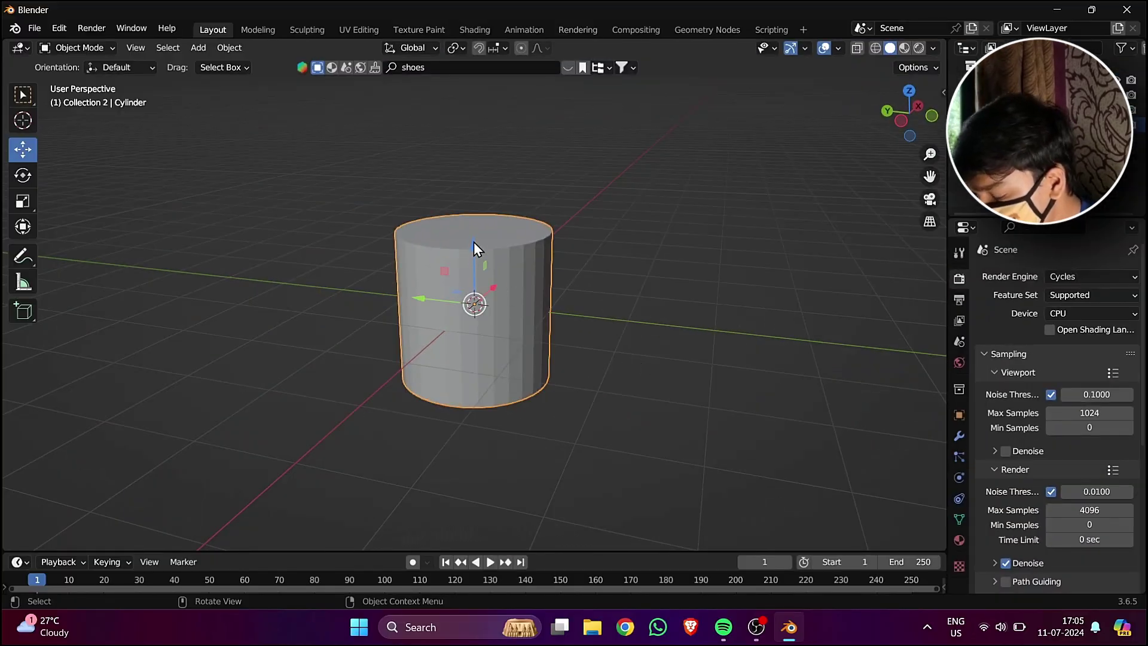
Raise the cylinder vertically to about floor level and scale it down uniformly.
{"action": "left_click_drag", "start_coordinate": [473, 242], "coordinate": [479, 179]}
{"action": "key", "text": "s"}
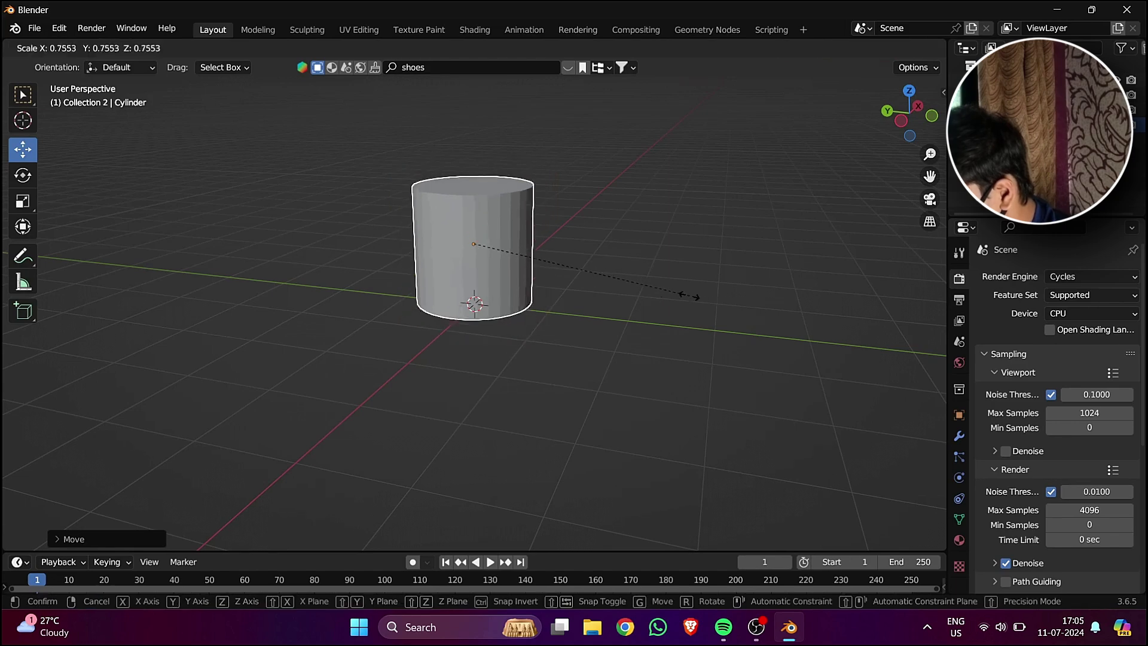
{"action": "left_click", "coordinate": [657, 290]}
Add a plane at the origin and scale it up to form a floor around the cylinder.
{"action": "middle_click_drag", "start_coordinate": [707, 297], "coordinate": [635, 251]}
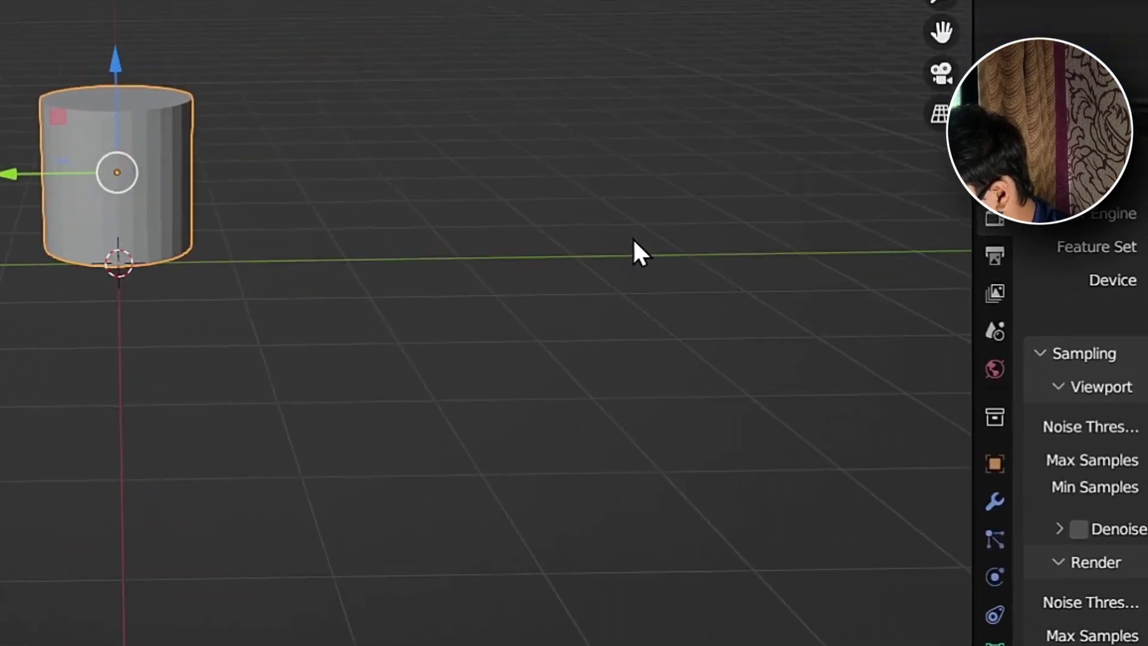
{"action": "key", "text": "shift+a"}
{"action": "mouse_move", "coordinate": [538, 138]}
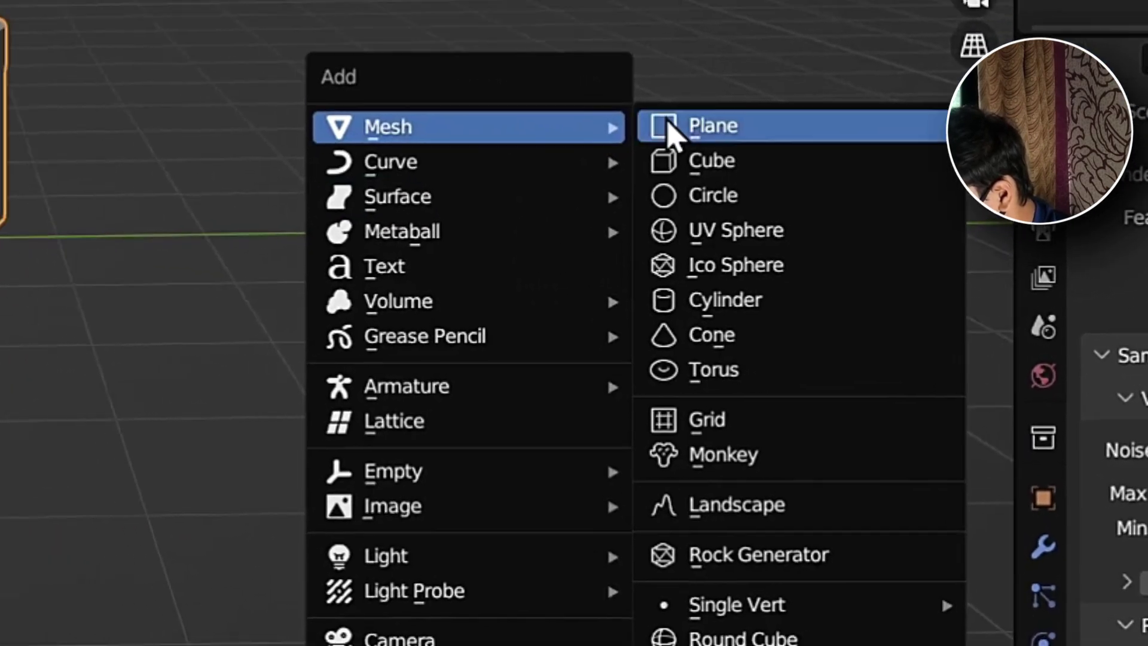
{"action": "left_click", "coordinate": [668, 124]}
{"action": "key", "text": "s"}
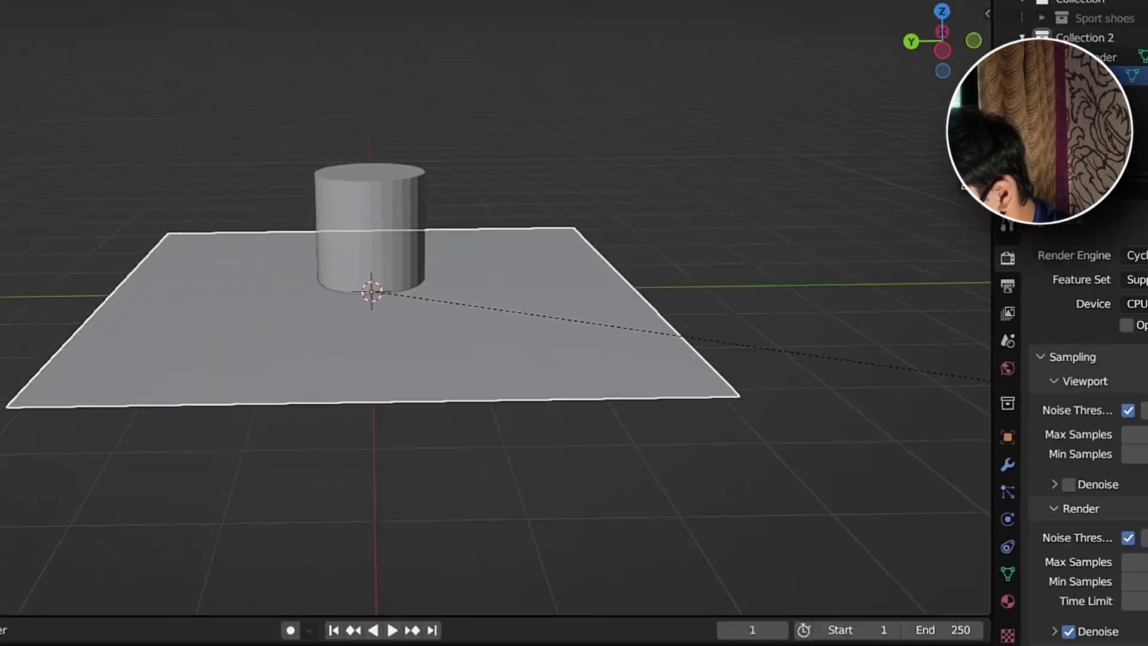
{"action": "left_click", "coordinate": [662, 214]}
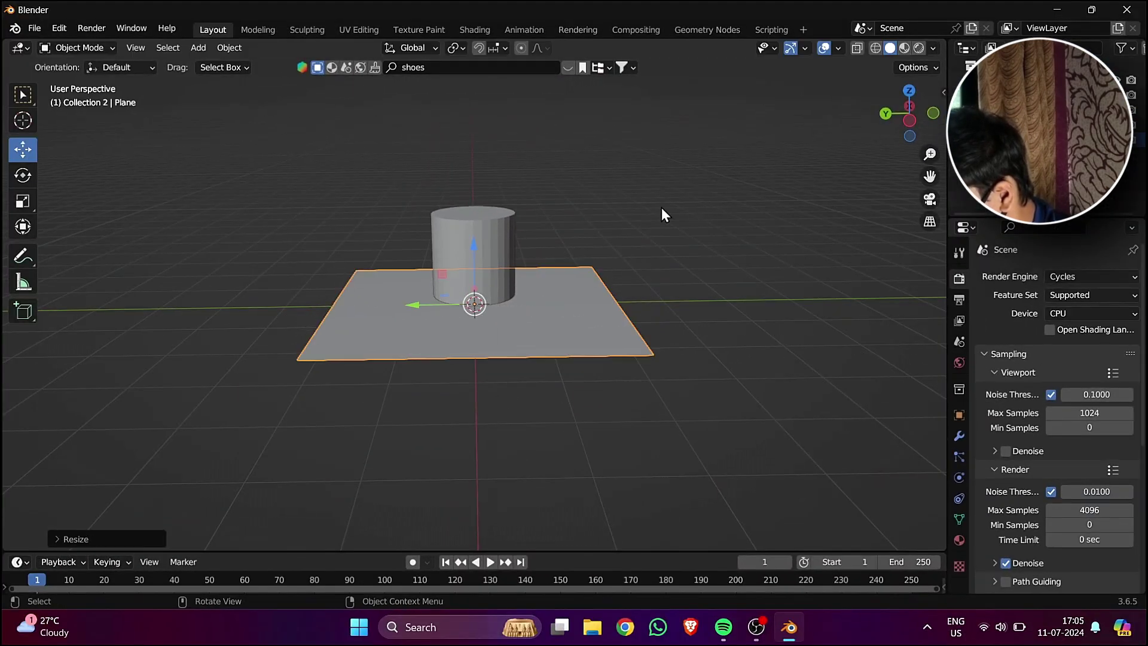
Lower the cylinder vertically so its base meets the floor plane.
{"action": "left_click", "coordinate": [472, 245]}
{"action": "middle_click_drag", "start_coordinate": [795, 293], "coordinate": [644, 273]}
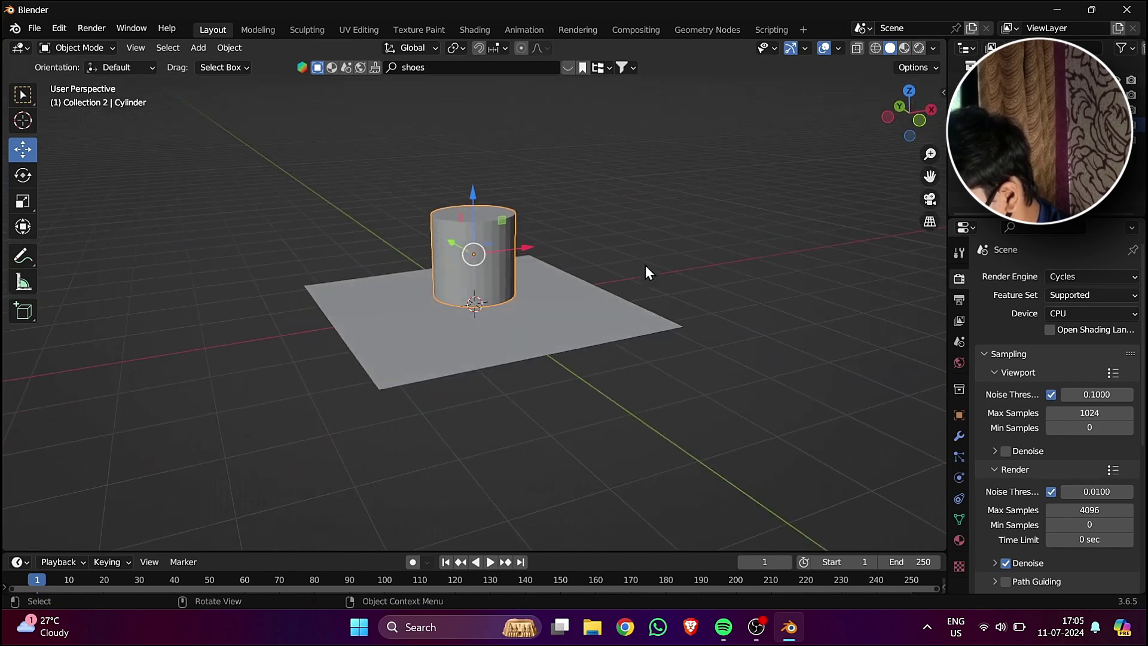
{"action": "left_click_drag", "start_coordinate": [475, 193], "coordinate": [478, 198]}
{"action": "scroll", "coordinate": [555, 171], "scroll_direction": "up", "scroll_amount": 5}
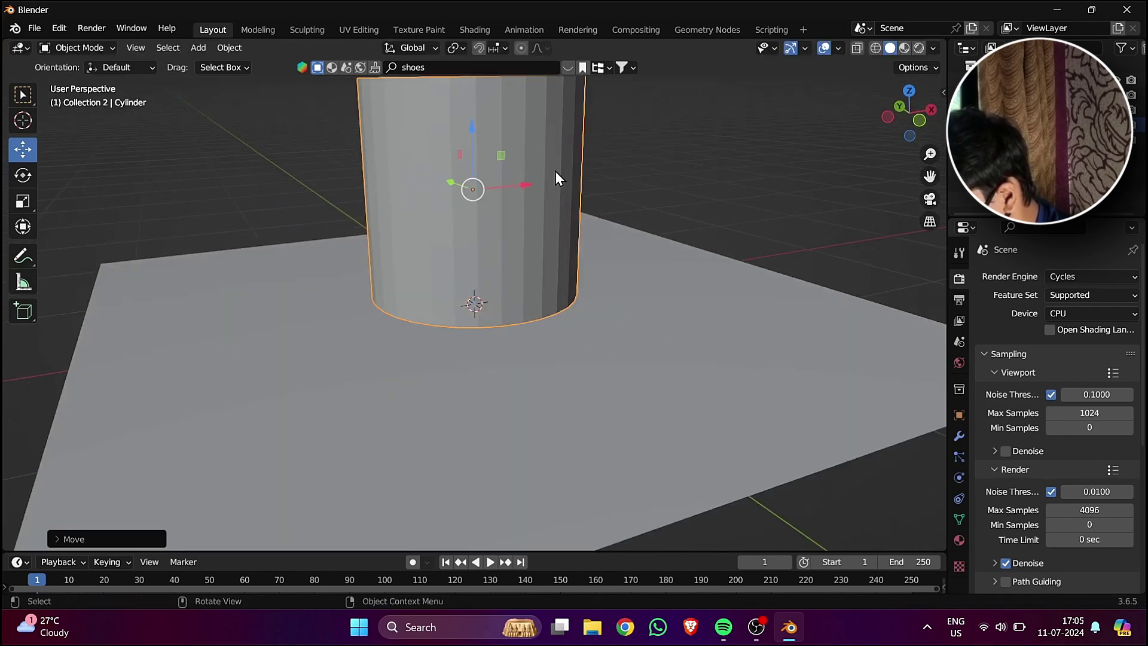
{"action": "left_click_drag", "start_coordinate": [464, 128], "coordinate": [469, 146]}
{"action": "scroll", "coordinate": [662, 198], "scroll_direction": "down", "scroll_amount": 8}
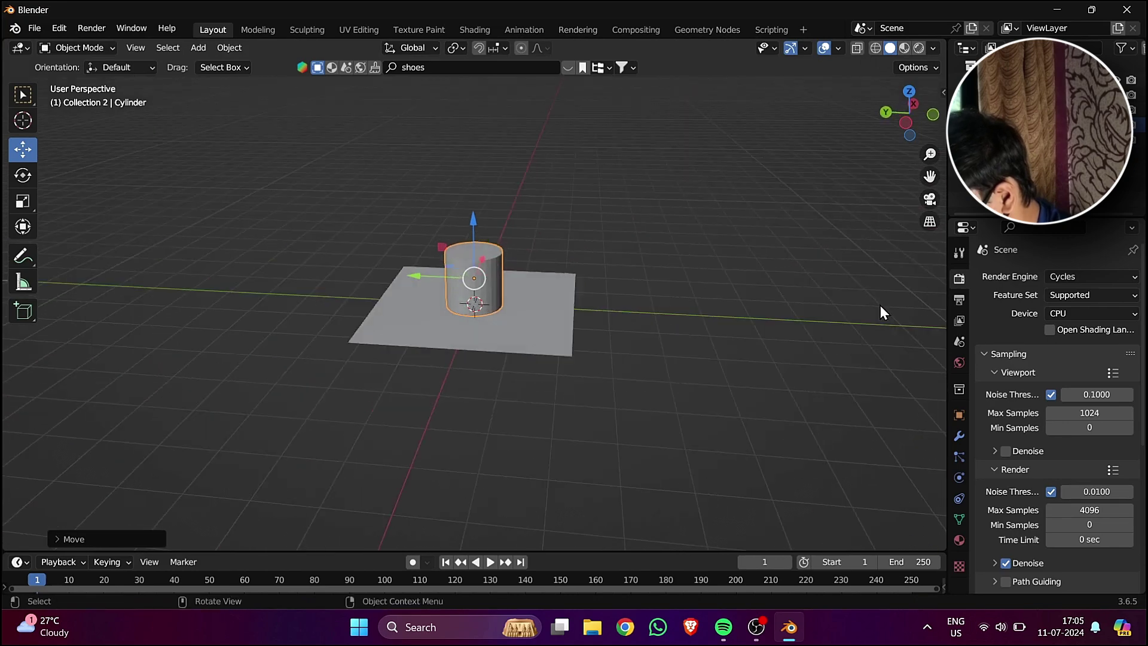
Scale the cylinder down a little more, adjust its height against the plane, and deselect it.
{"action": "key", "text": "s"}
{"action": "left_click", "coordinate": [724, 297]}
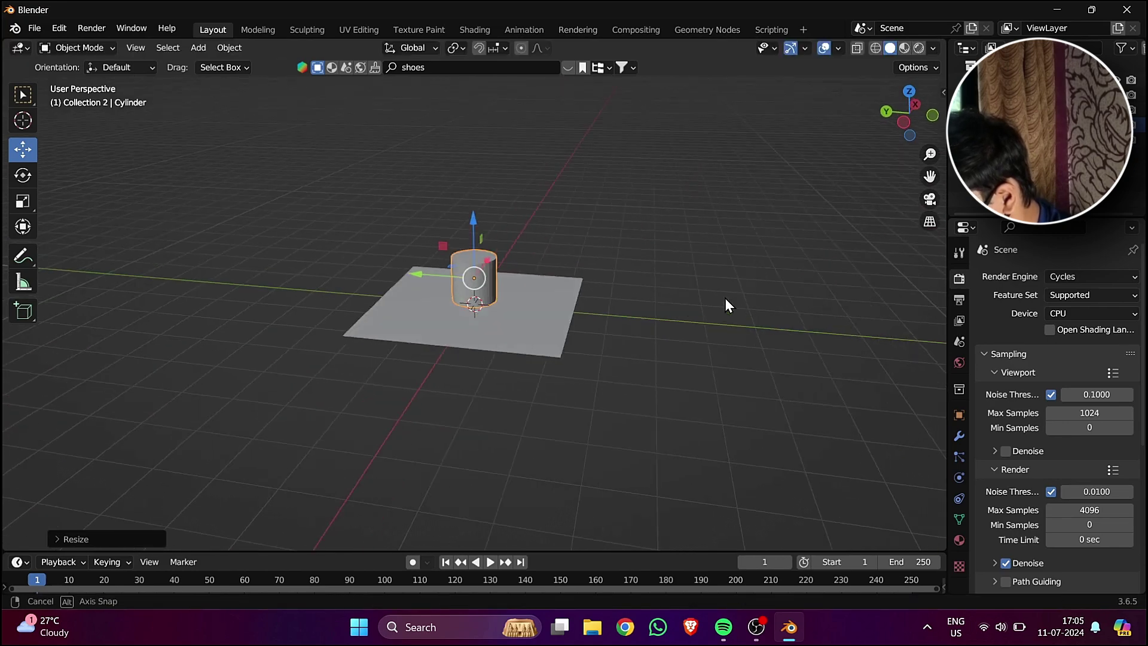
{"action": "scroll", "coordinate": [593, 238], "scroll_direction": "up", "scroll_amount": 3}
{"action": "middle_click_drag", "start_coordinate": [725, 298], "coordinate": [622, 299]}
{"action": "mouse_move", "coordinate": [474, 181]}
{"action": "left_mouse_down"}
{"action": "mouse_move", "coordinate": [468, 169]}
{"action": "mouse_move", "coordinate": [470, 182]}
{"action": "left_mouse_up"}
{"action": "left_click", "coordinate": [618, 190]}
Enter Edit Mode on the cylinder and switch to face selection.
{"action": "middle_click_drag", "start_coordinate": [661, 214], "coordinate": [217, 161]}
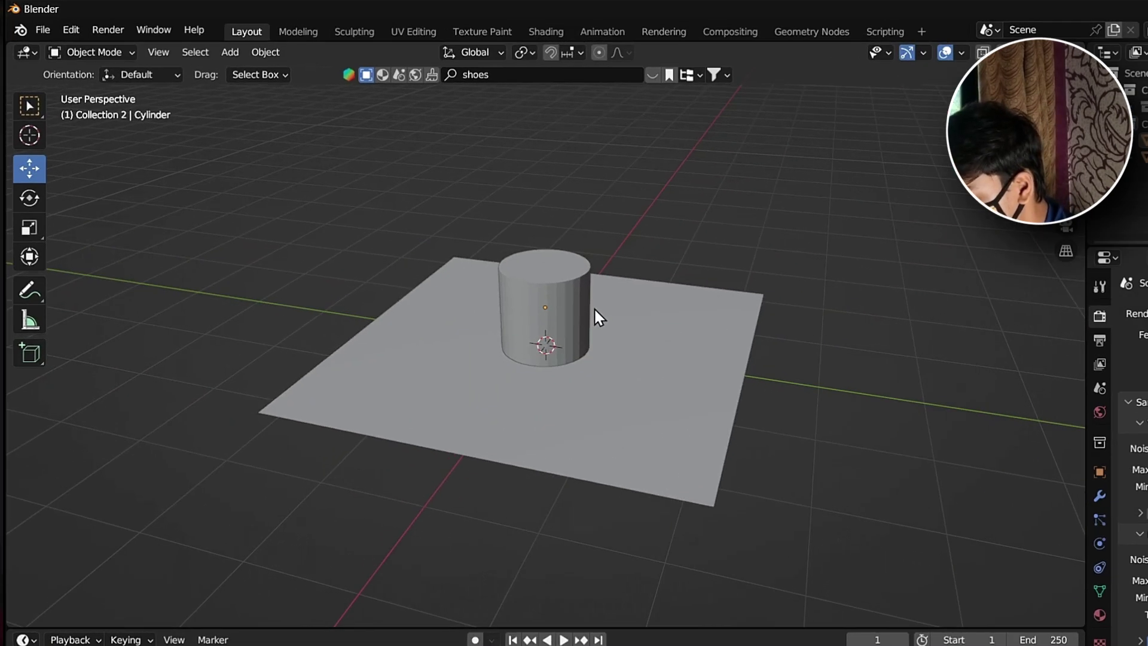
{"action": "key", "text": "a"}
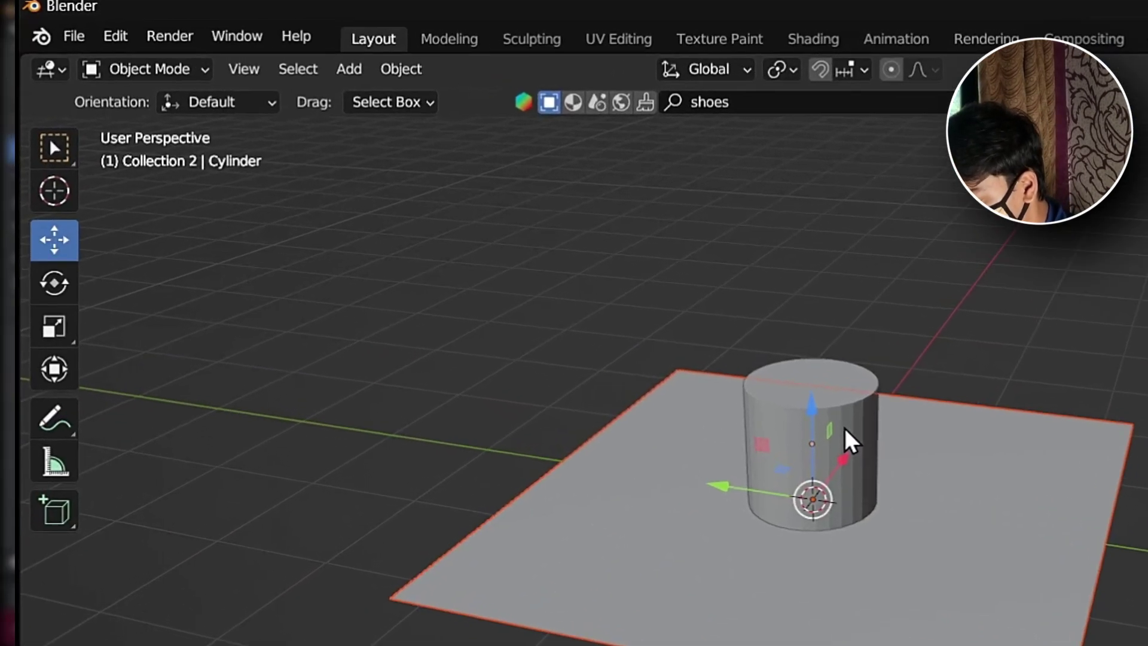
{"action": "left_click", "coordinate": [243, 98]}
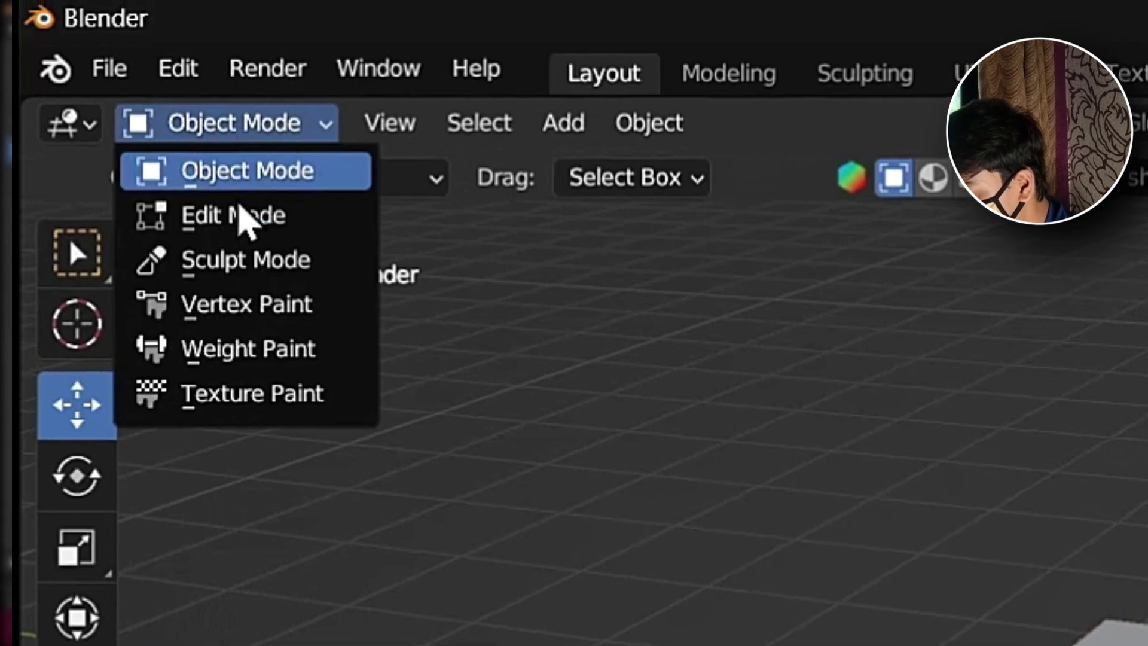
{"action": "left_click", "coordinate": [257, 196]}
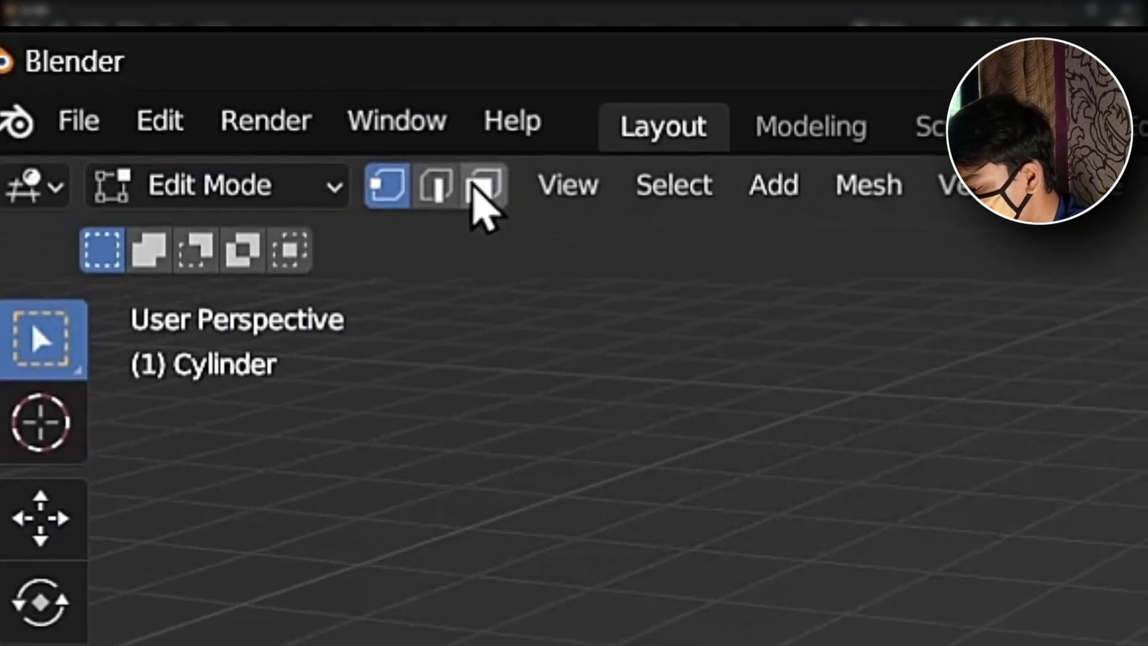
{"action": "left_click", "coordinate": [467, 160]}
Extrude the cylinder's top face upward about 0.52 m and return to Object Mode.
{"action": "left_click", "coordinate": [899, 444]}
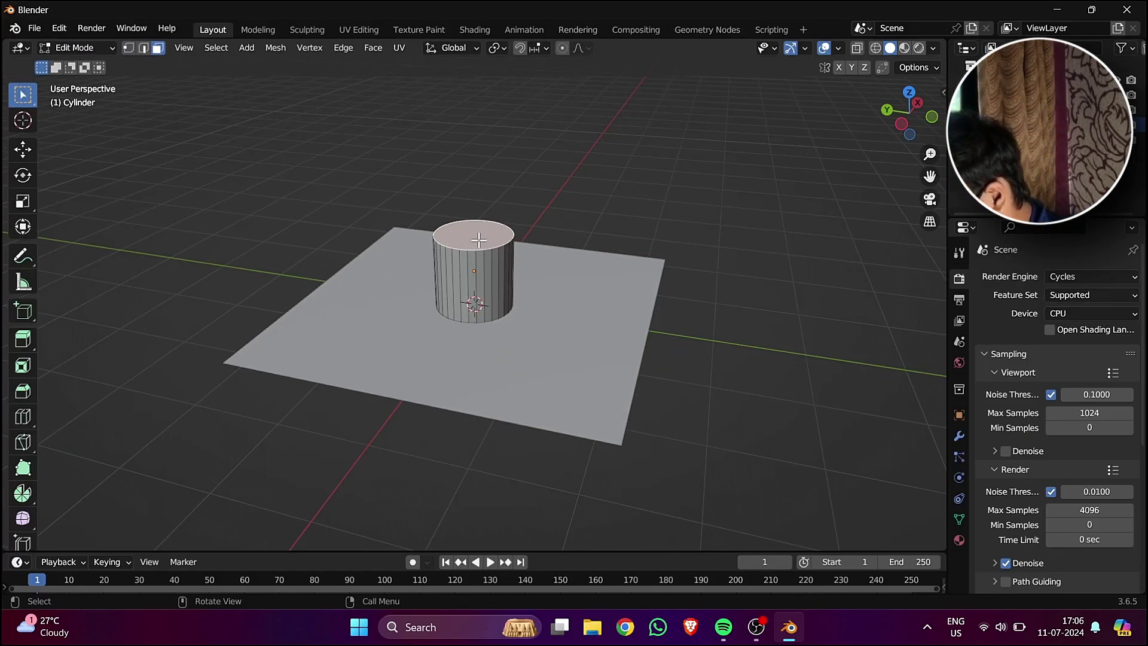
{"action": "scroll", "coordinate": [651, 264], "scroll_direction": "down", "scroll_amount": 1}
{"action": "key", "text": "e"}
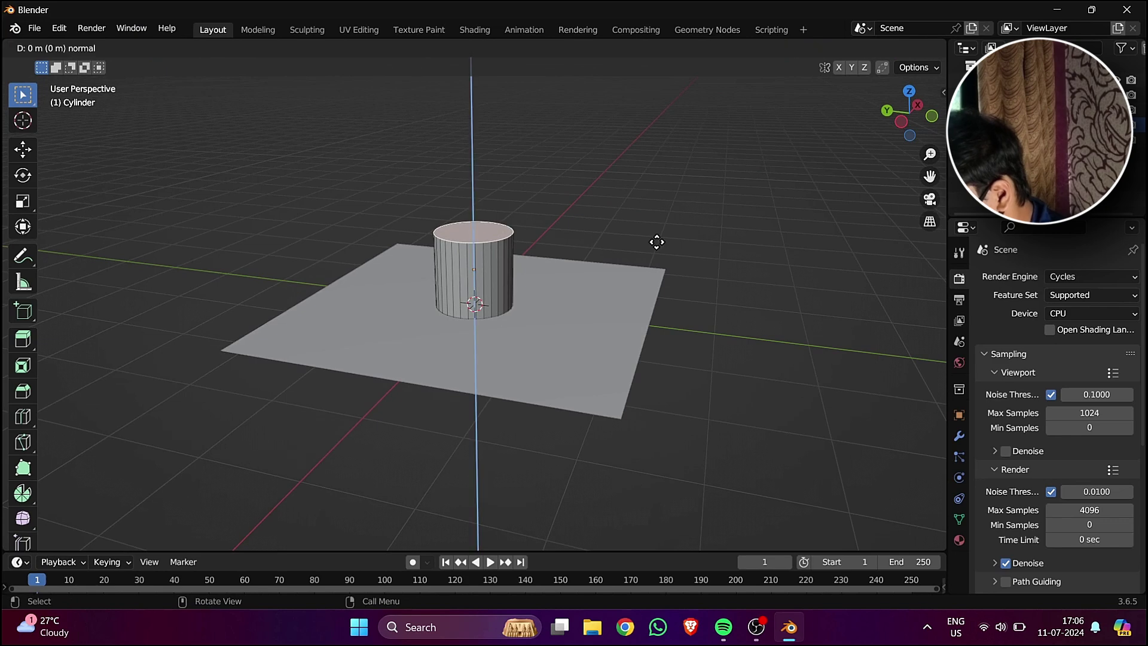
{"action": "left_click", "coordinate": [651, 208]}
{"action": "key", "text": "ctrl+z"}
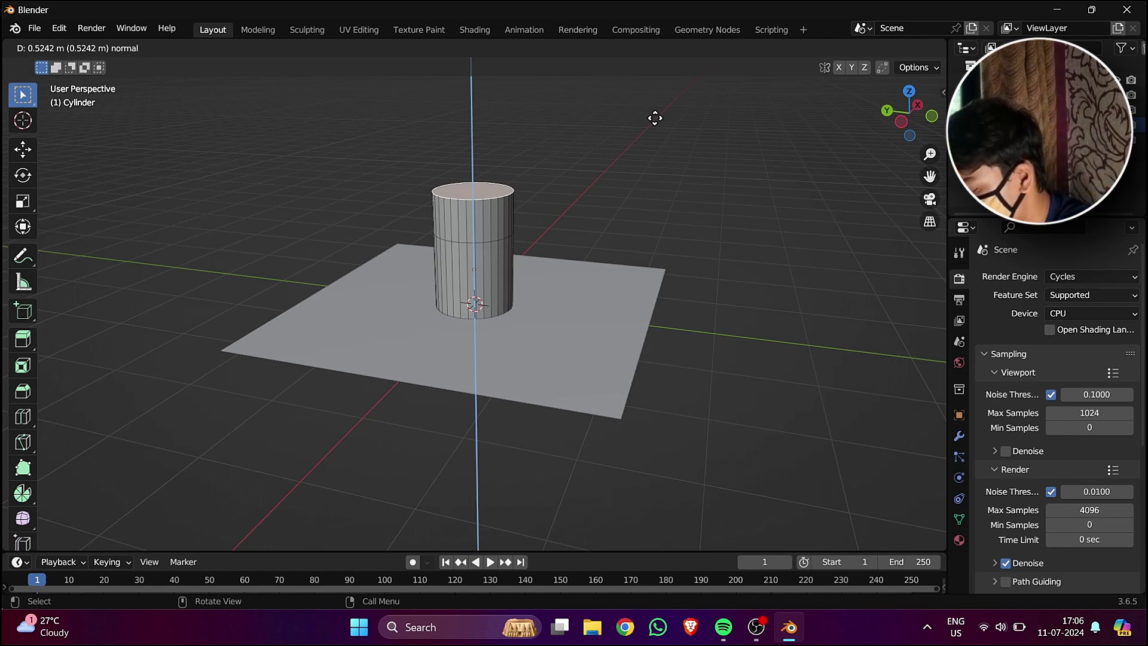
{"action": "left_click", "coordinate": [656, 116]}
{"action": "middle_click_drag", "start_coordinate": [691, 221], "coordinate": [363, 113]}
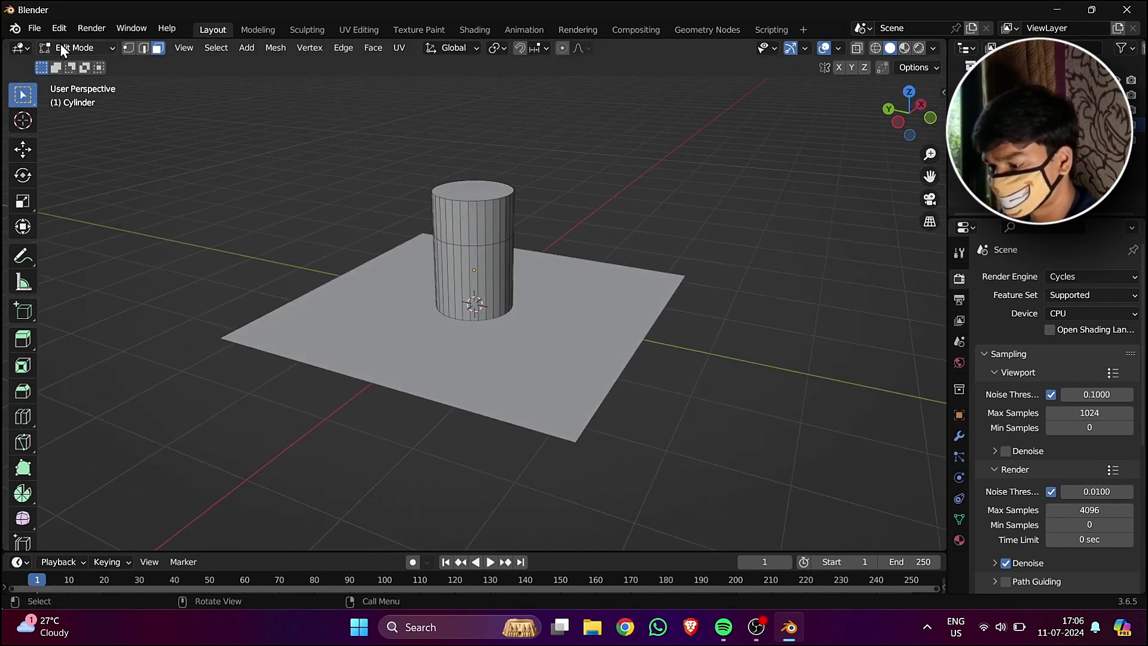
{"action": "left_click", "coordinate": [77, 48]}
{"action": "left_click", "coordinate": [84, 62]}
Select the taller cylinder and create a new material for it.
{"action": "middle_click_drag", "start_coordinate": [321, 149], "coordinate": [671, 228]}
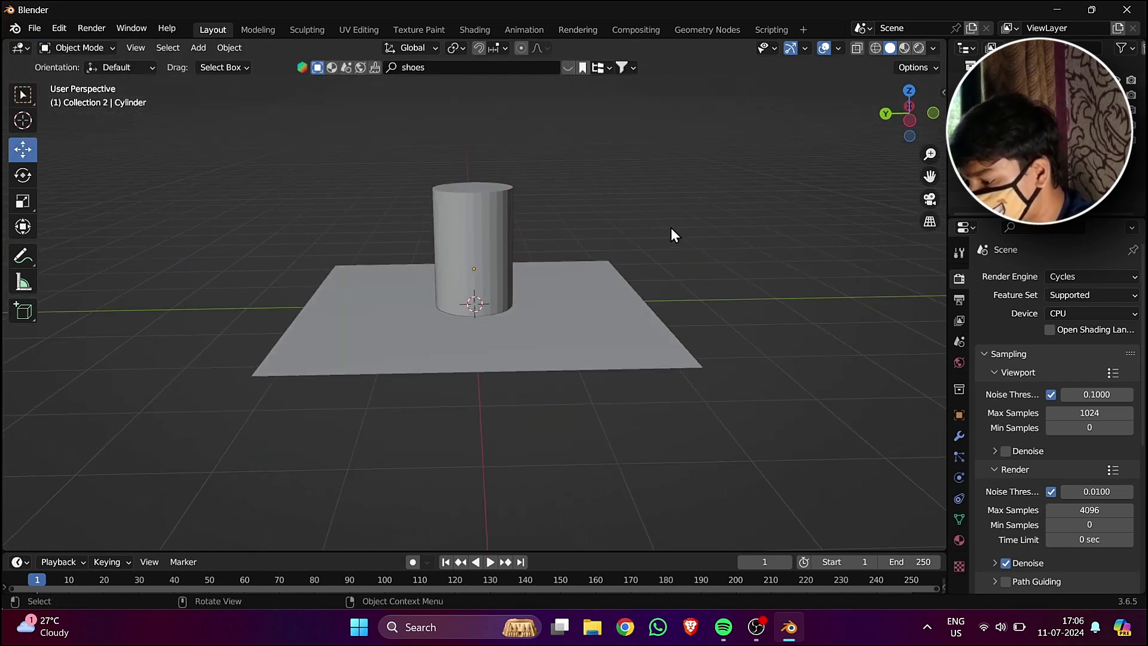
{"action": "scroll", "coordinate": [670, 230], "scroll_direction": "up", "scroll_amount": 4}
{"action": "left_click", "coordinate": [502, 246]}
{"action": "scroll", "coordinate": [597, 275], "scroll_direction": "down", "scroll_amount": 3}
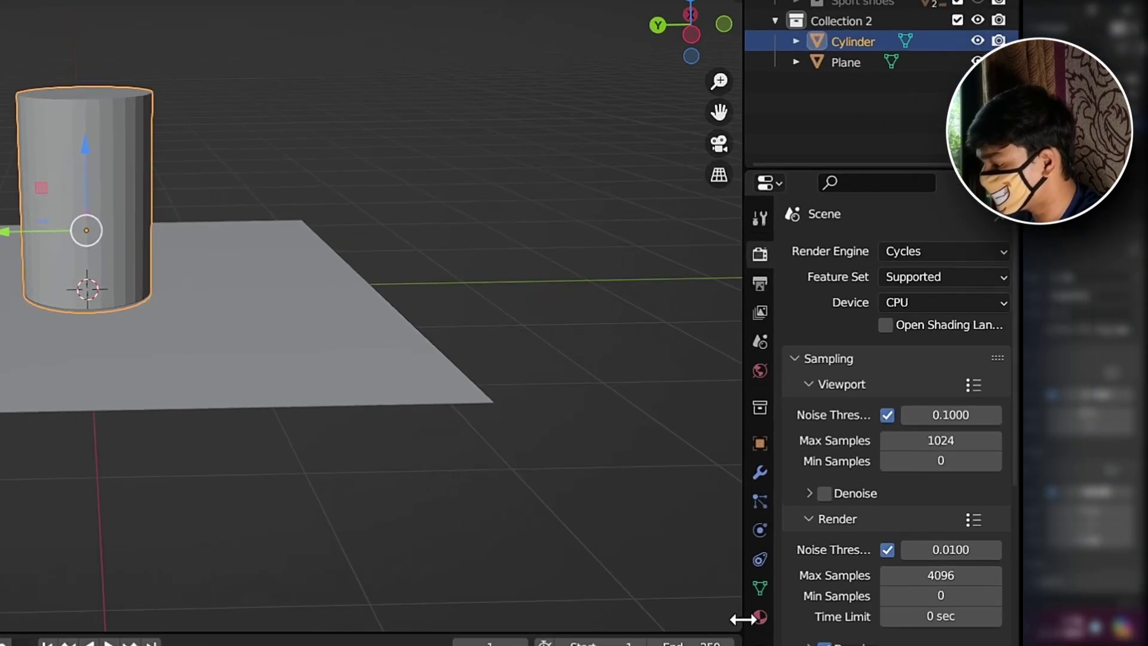
{"action": "left_click", "coordinate": [958, 540]}
{"action": "left_click", "coordinate": [1065, 339]}
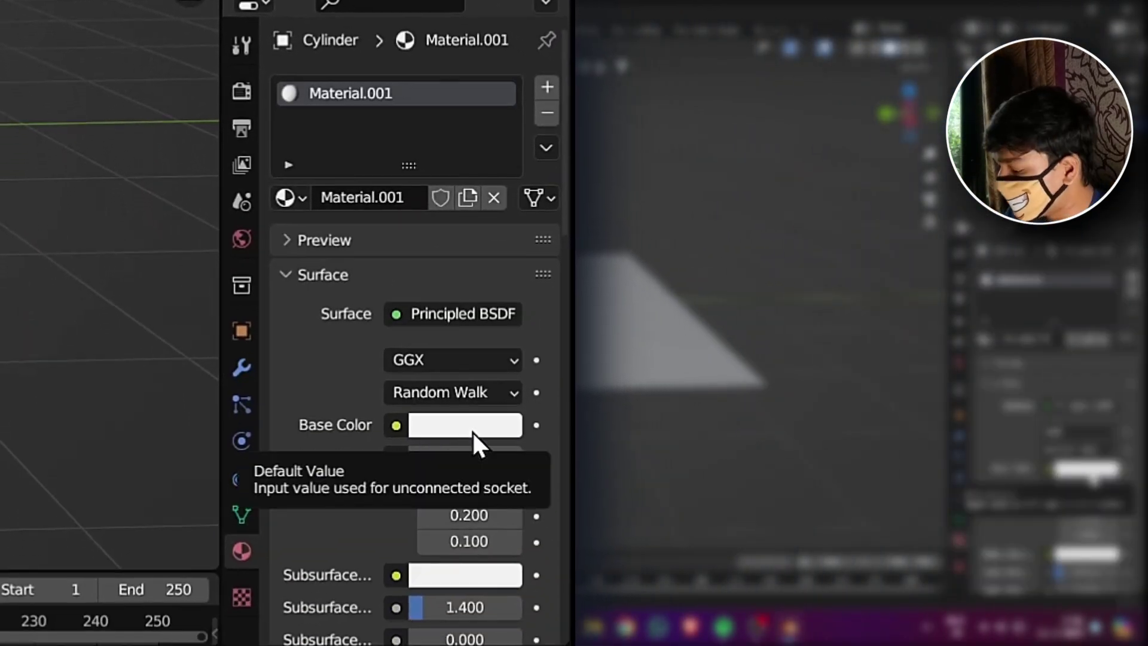
Set the cylinder material's Metallic to 0.211, Roughness to 0.252 and Specular to 0.665.
{"action": "scroll", "coordinate": [473, 432], "scroll_direction": "down", "scroll_amount": 6}
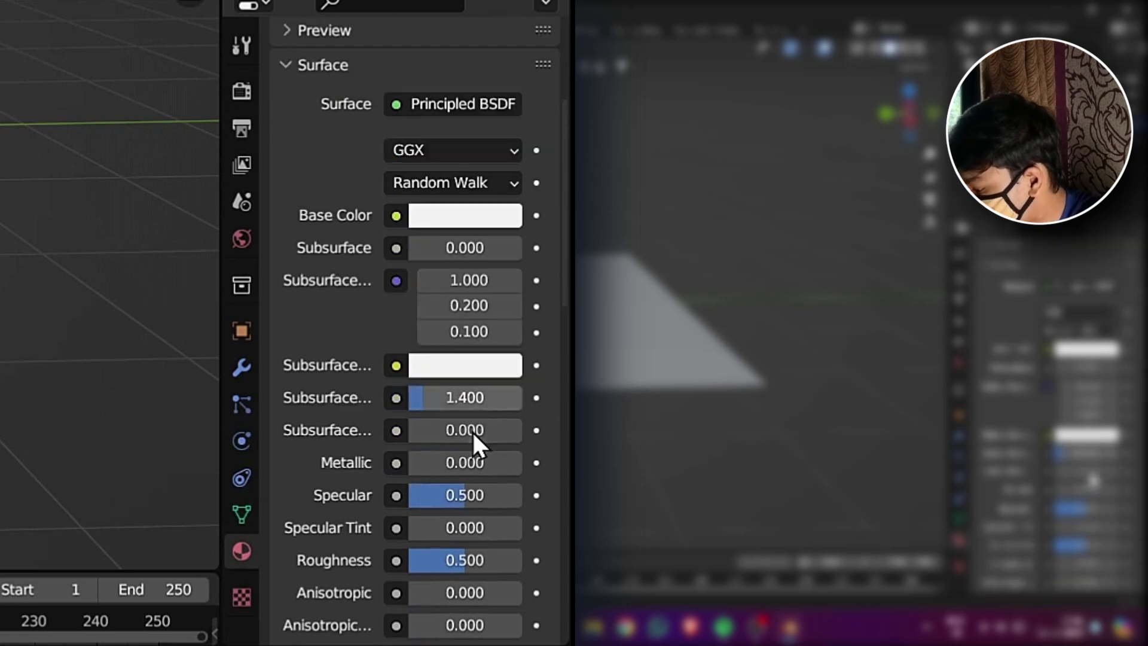
{"action": "scroll", "coordinate": [484, 414], "scroll_direction": "down", "scroll_amount": 2}
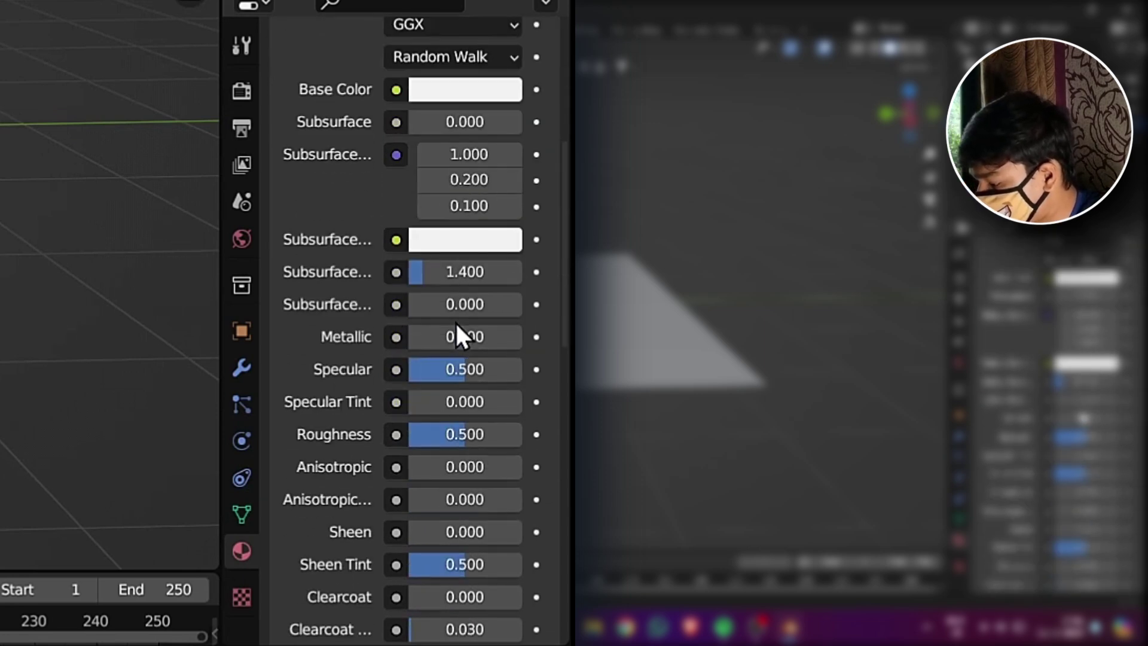
{"action": "left_click_drag", "start_coordinate": [456, 328], "coordinate": [481, 330]}
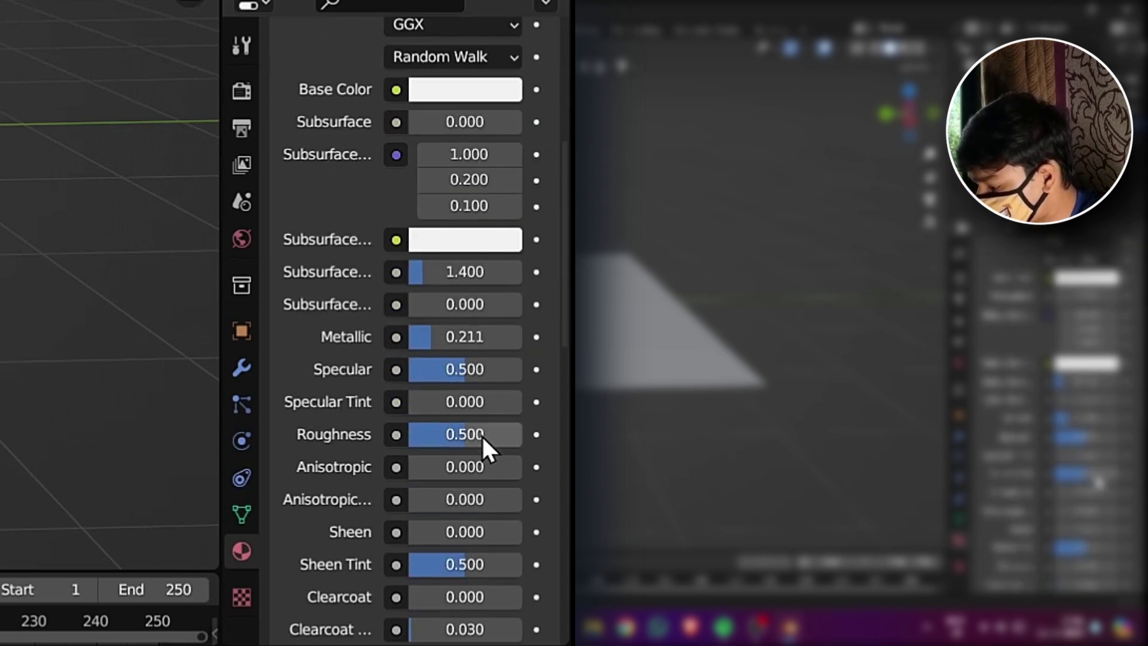
{"action": "left_click_drag", "start_coordinate": [482, 435], "coordinate": [458, 435]}
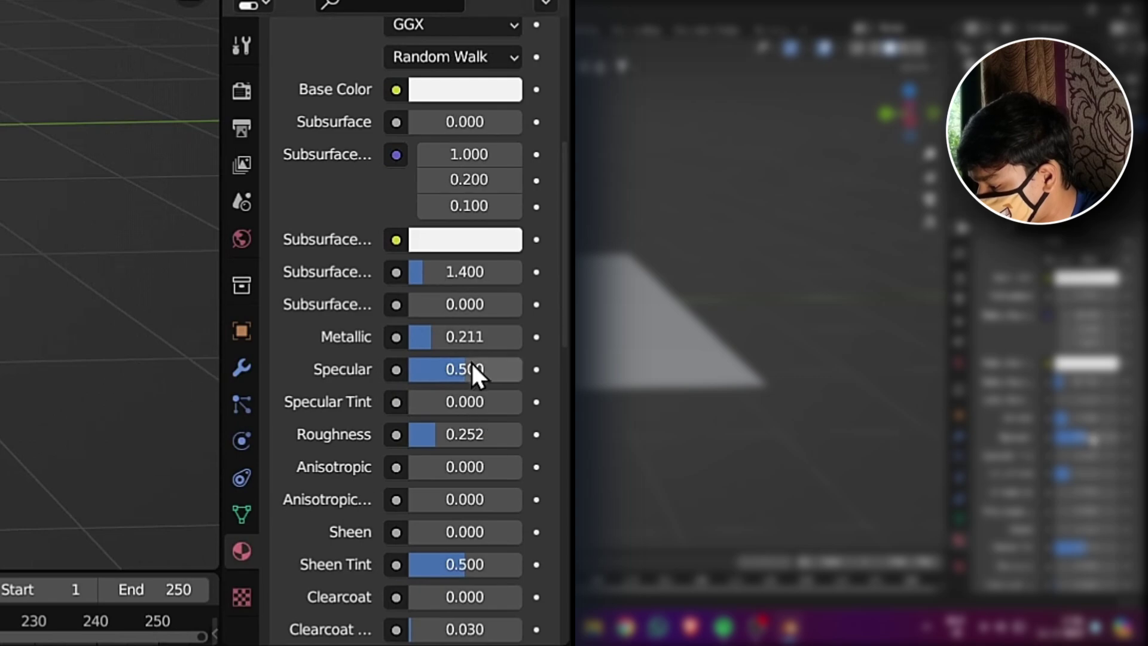
{"action": "left_click_drag", "start_coordinate": [474, 369], "coordinate": [491, 370]}
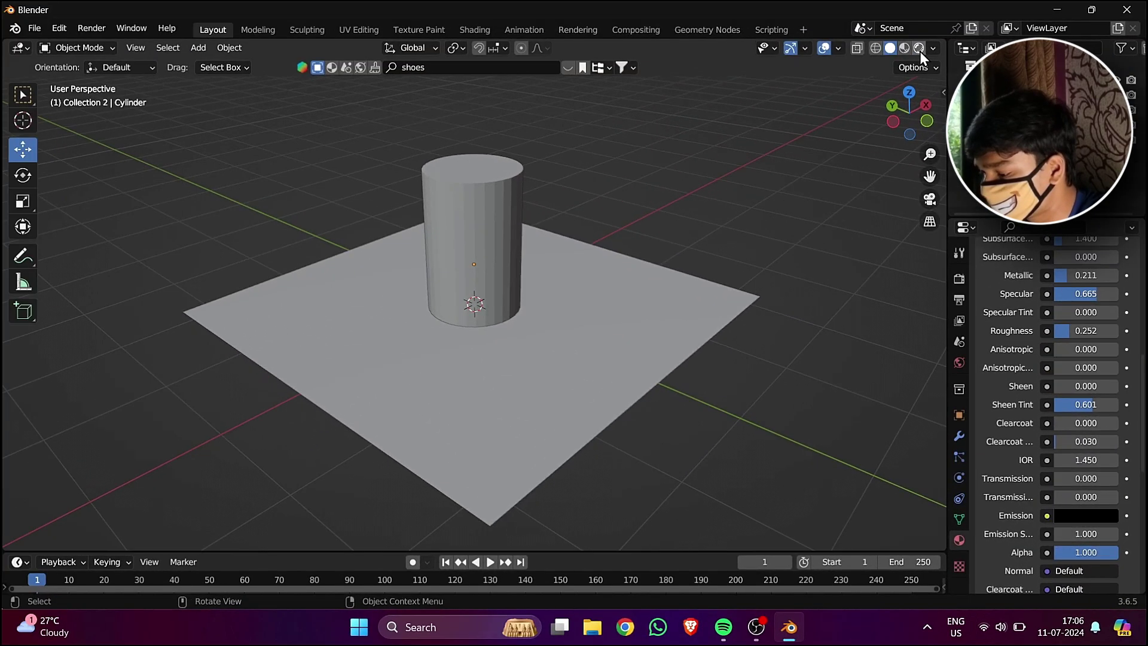
Check the scene briefly in rendered shading, return to solid shading, and darken the world background color to black.
{"action": "left_click", "coordinate": [900, 48]}
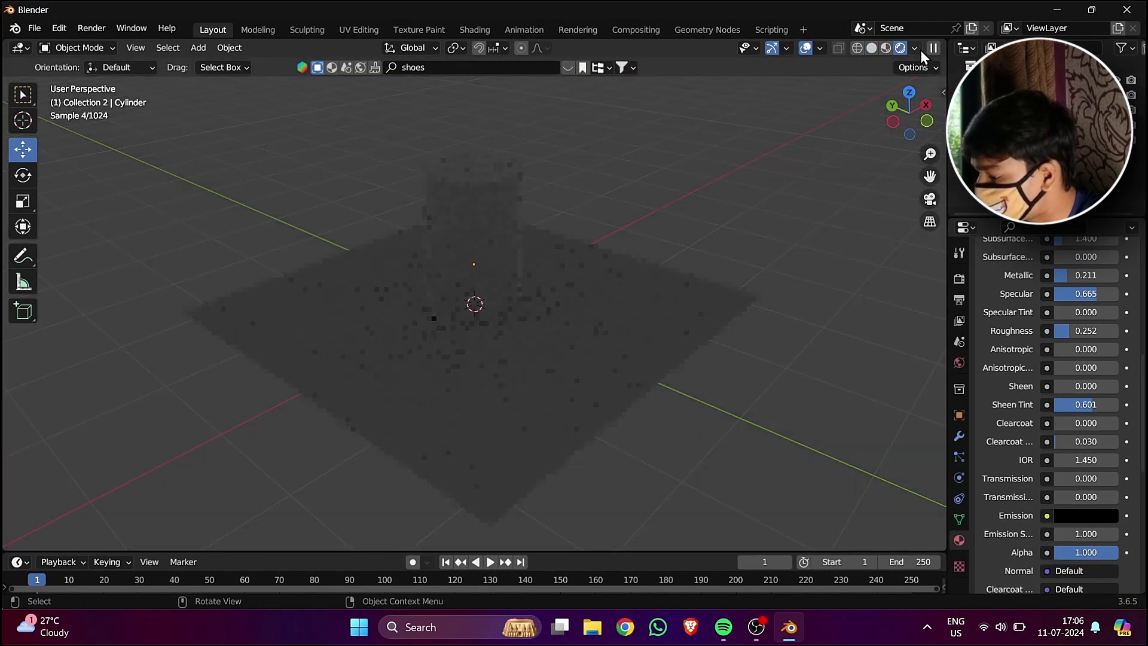
{"action": "left_click", "coordinate": [871, 47]}
{"action": "left_click", "coordinate": [960, 365]}
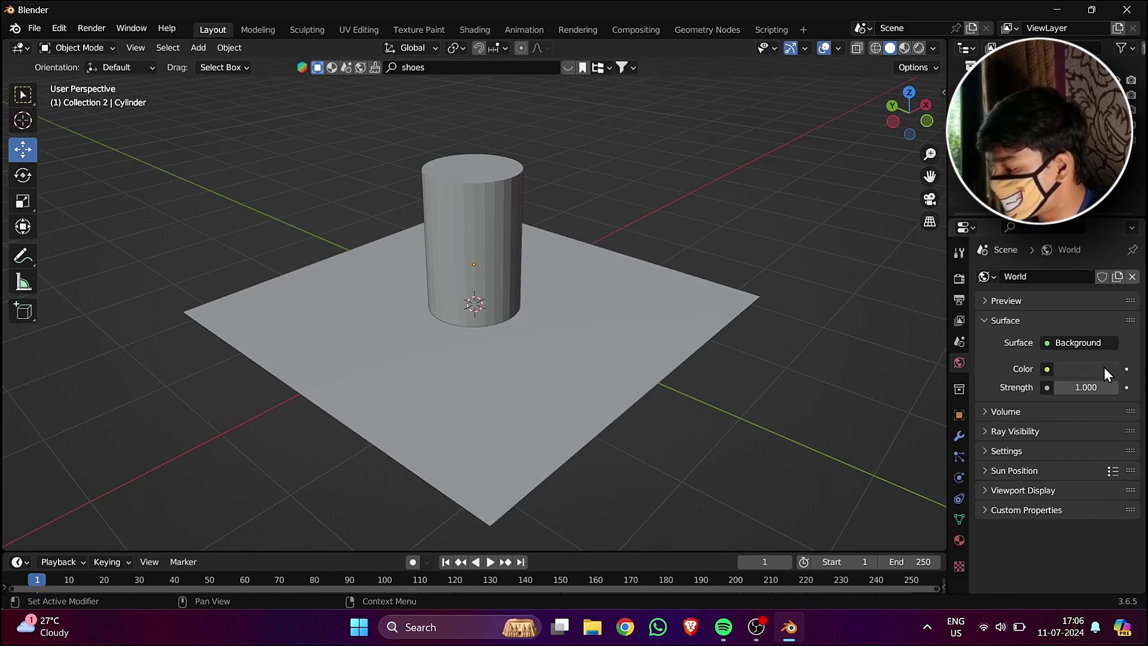
{"action": "left_click", "coordinate": [1103, 367]}
{"action": "left_click_drag", "start_coordinate": [1104, 243], "coordinate": [1105, 261]}
Create a new material for the floor plane and adjust its base color.
{"action": "left_click", "coordinate": [608, 359]}
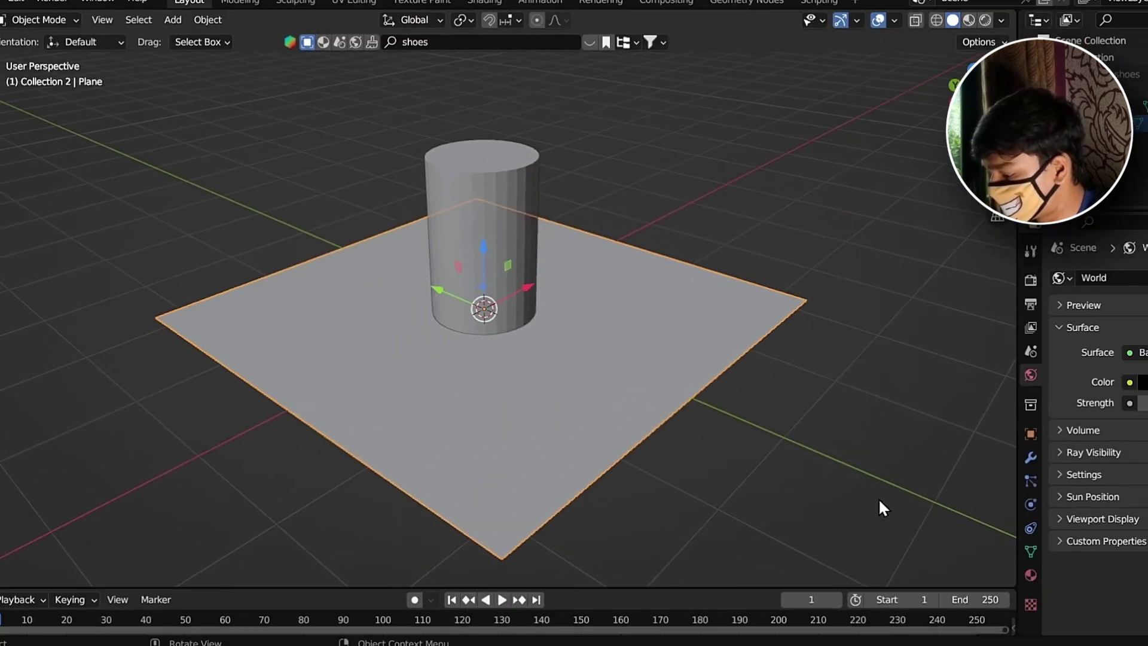
{"action": "left_click", "coordinate": [959, 540]}
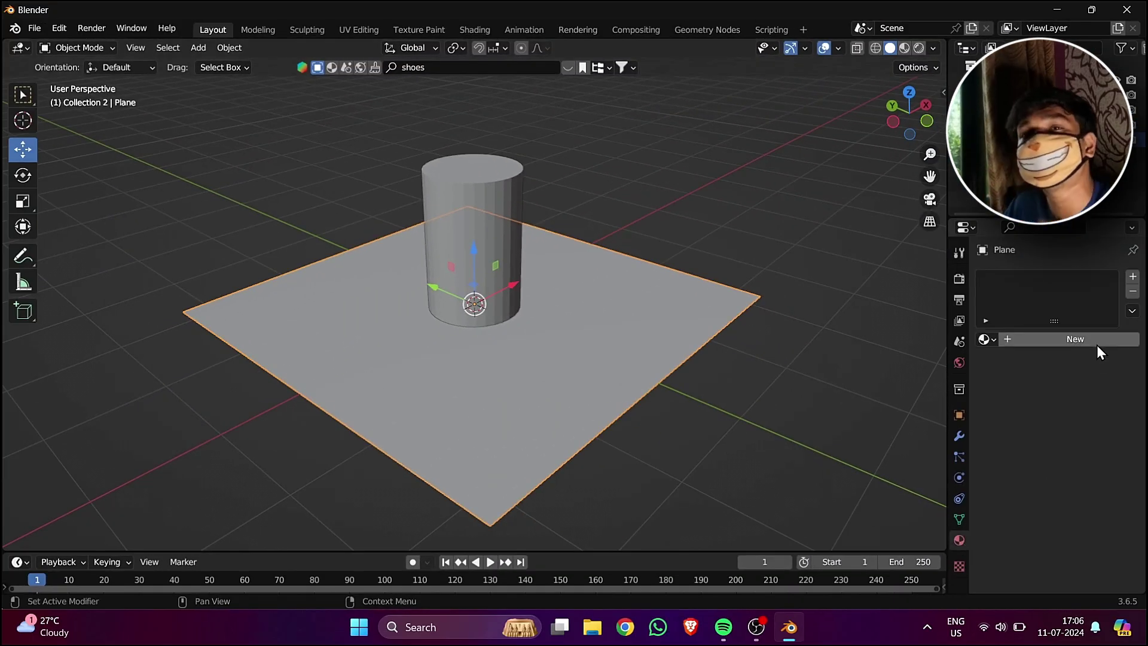
{"action": "left_click", "coordinate": [1075, 339]}
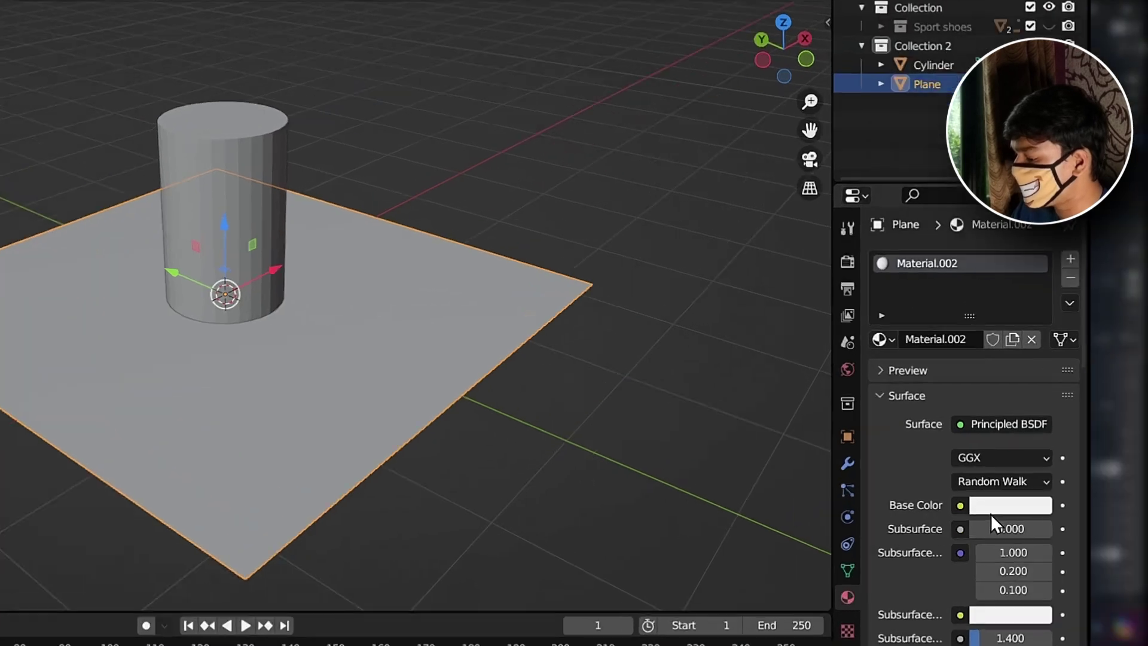
{"action": "left_click", "coordinate": [1060, 468]}
{"action": "left_click_drag", "start_coordinate": [1105, 339], "coordinate": [1107, 365]}
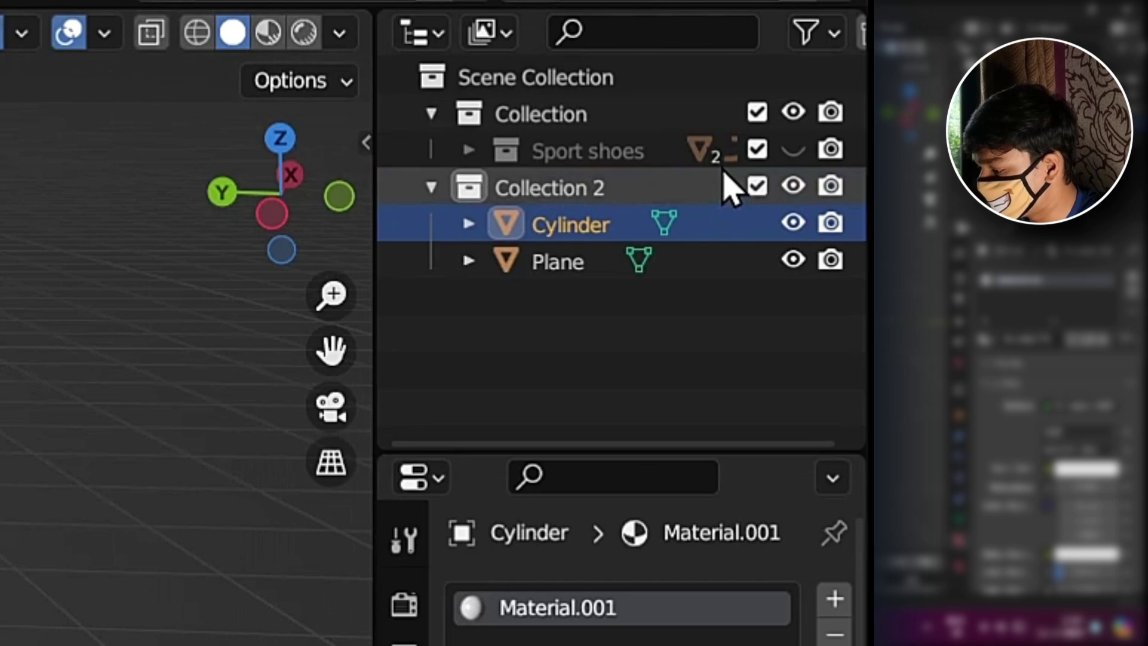
Unhide the Sport shoes collection and scale the shoes down to about 0.28 of their size.
{"action": "left_click", "coordinate": [793, 150]}
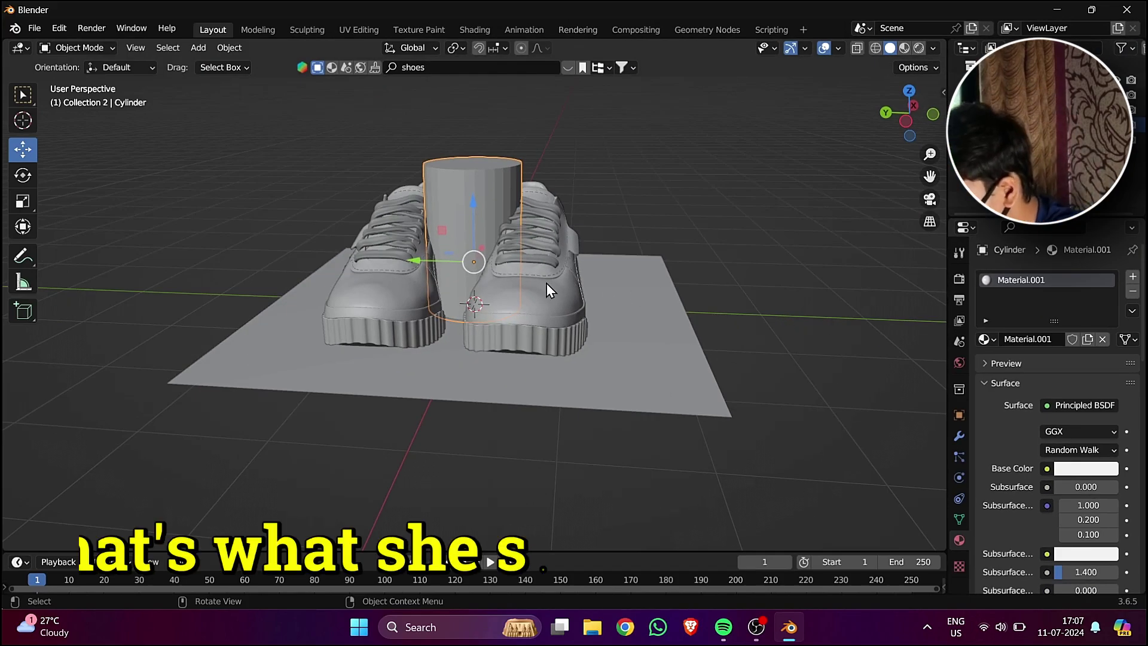
{"action": "left_click", "coordinate": [547, 283]}
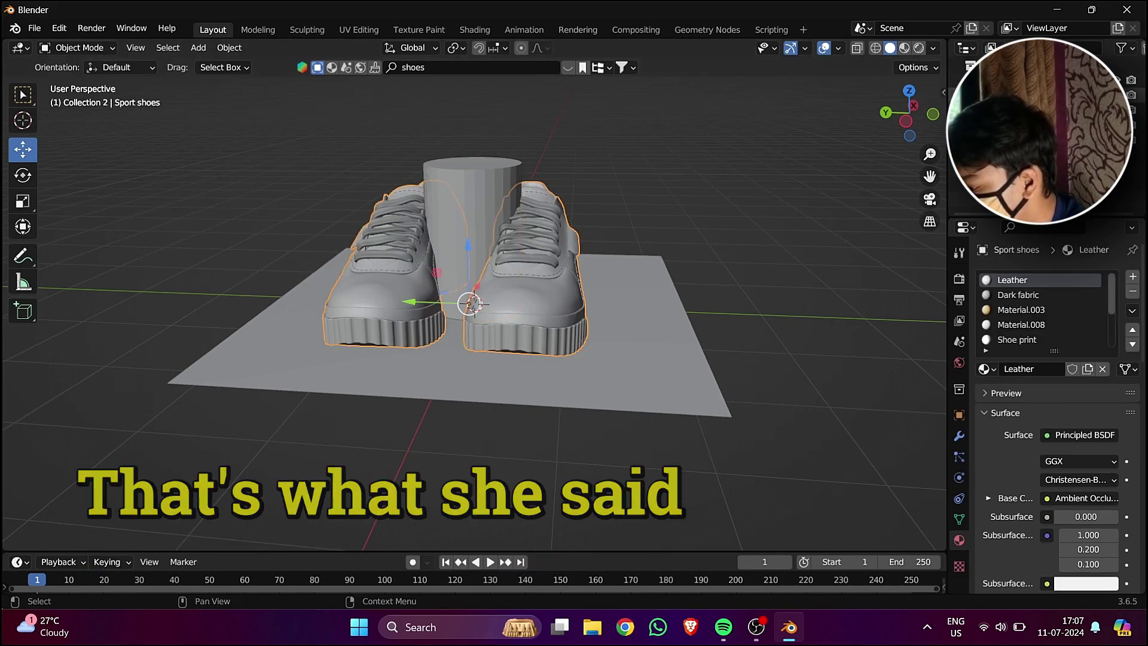
{"action": "left_click", "coordinate": [1023, 95]}
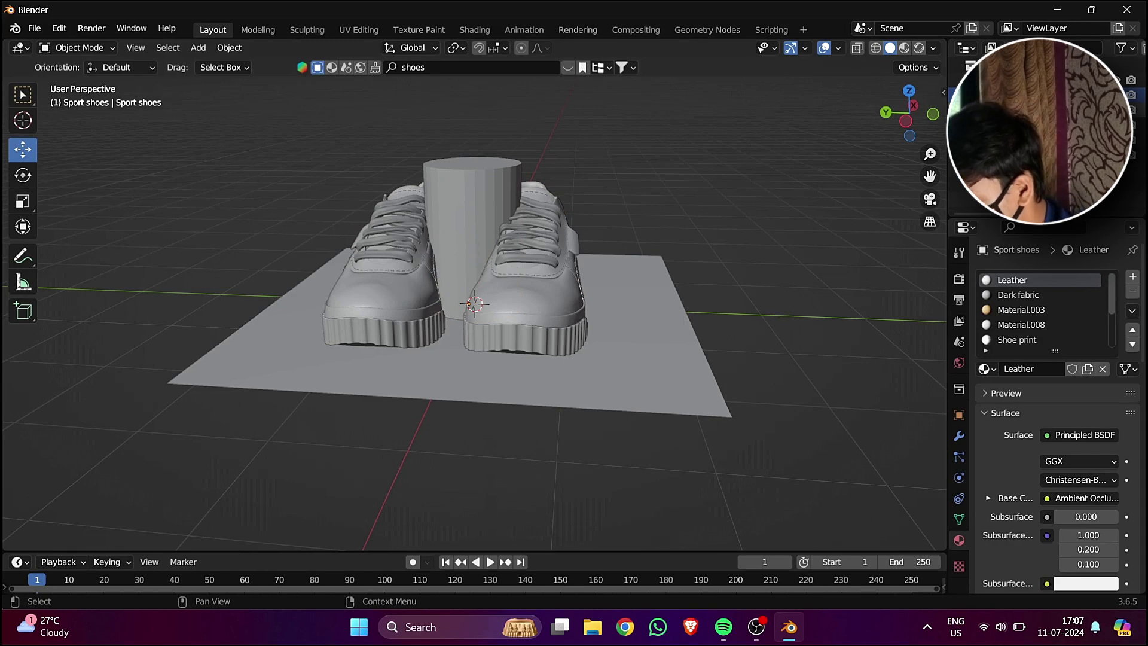
{"action": "key", "text": "s"}
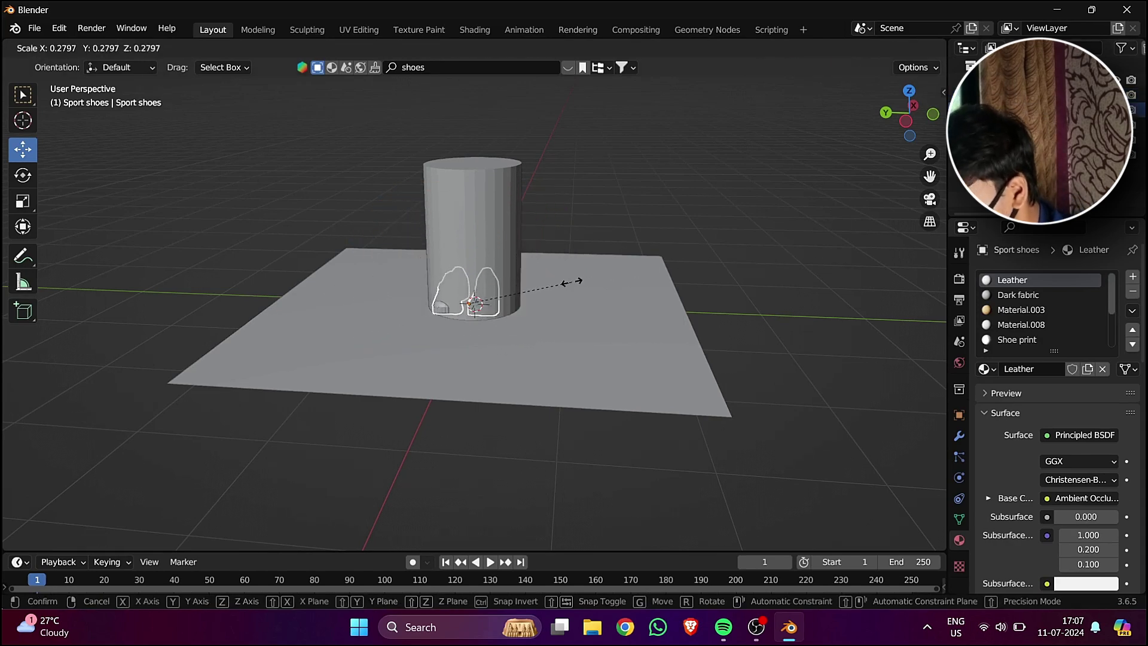
{"action": "left_click", "coordinate": [579, 280]}
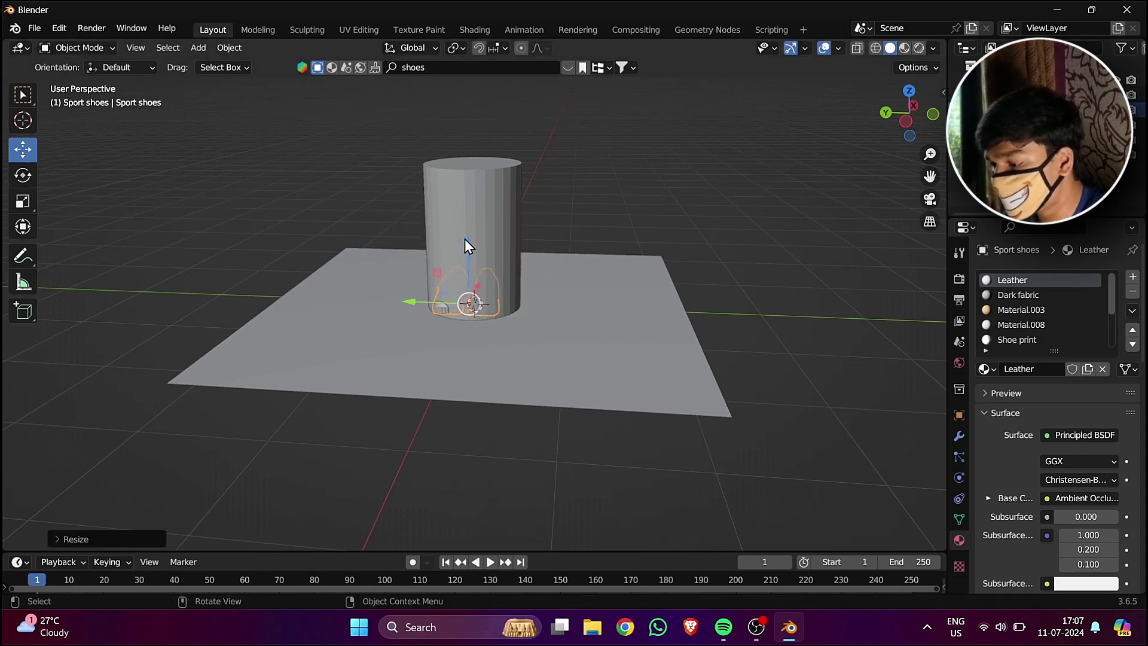
Raise the shoes along the Z axis so they rest on top of the cylinder.
{"action": "left_click_drag", "start_coordinate": [468, 242], "coordinate": [471, 114]}
{"action": "scroll", "coordinate": [537, 179], "scroll_direction": "up", "scroll_amount": 6}
{"action": "middle_click_drag", "start_coordinate": [623, 198], "coordinate": [802, 206]}
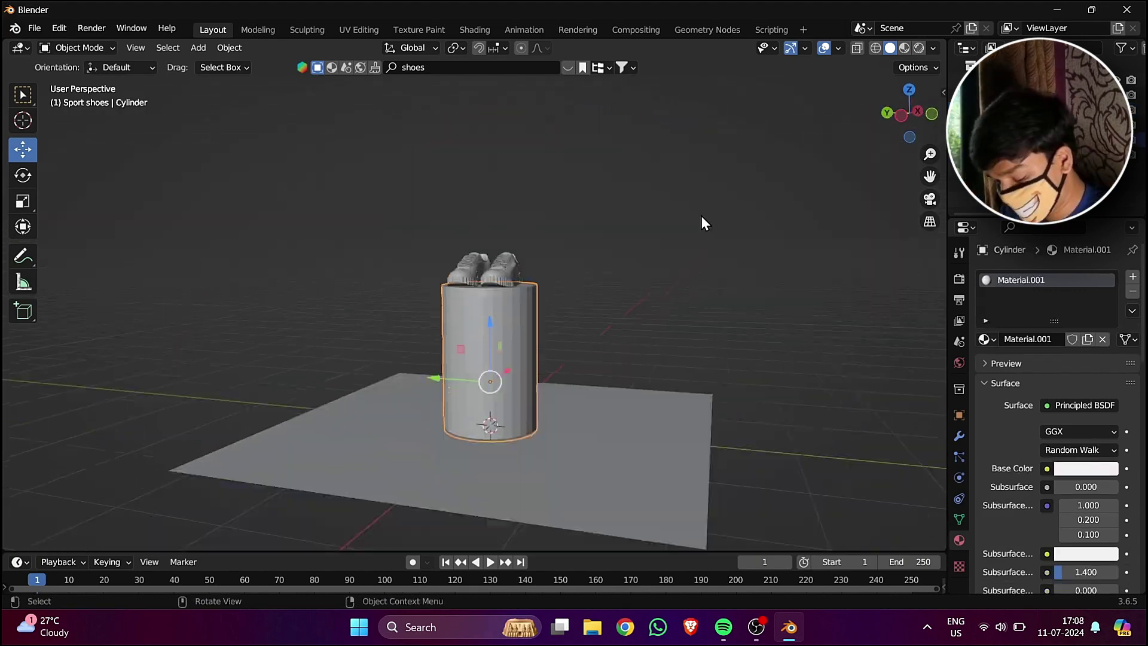
{"action": "scroll", "coordinate": [697, 216], "scroll_direction": "down", "scroll_amount": 1}
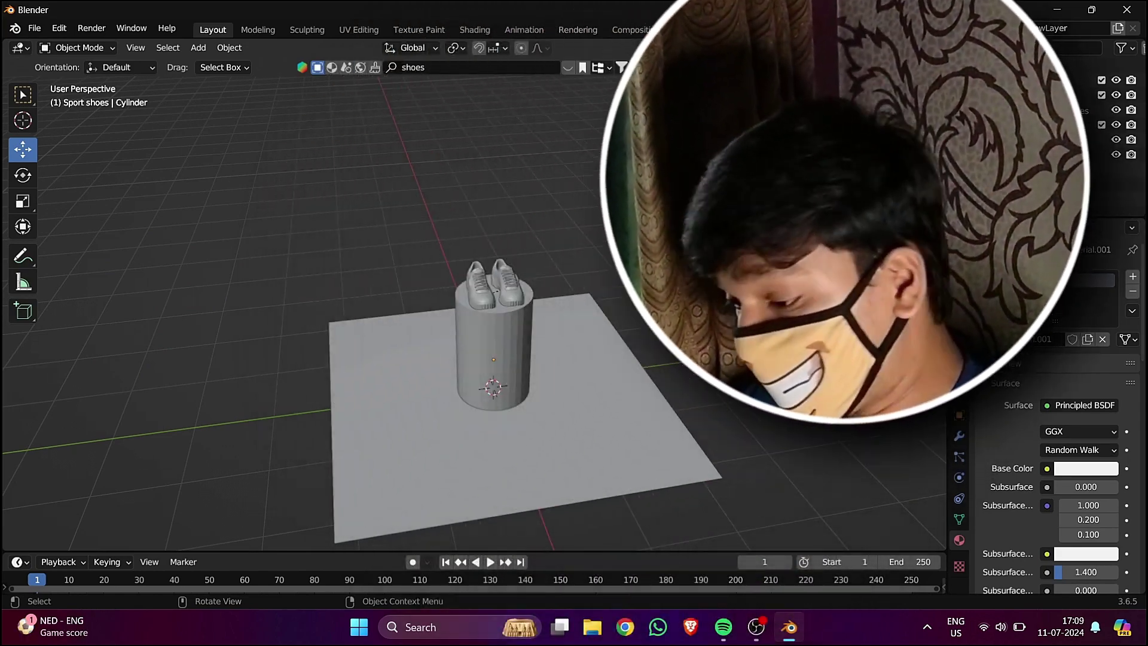
Add a point light and move it along the Y axis beyond the floor plane's edge.
{"action": "key", "text": "shift+a"}
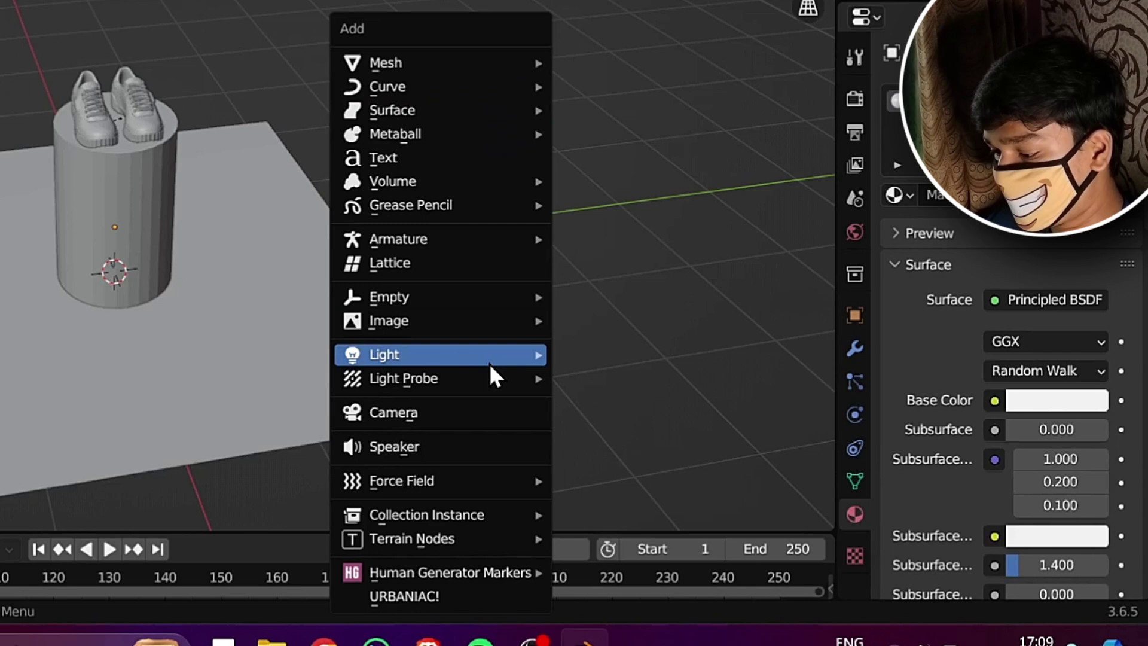
{"action": "mouse_move", "coordinate": [758, 443]}
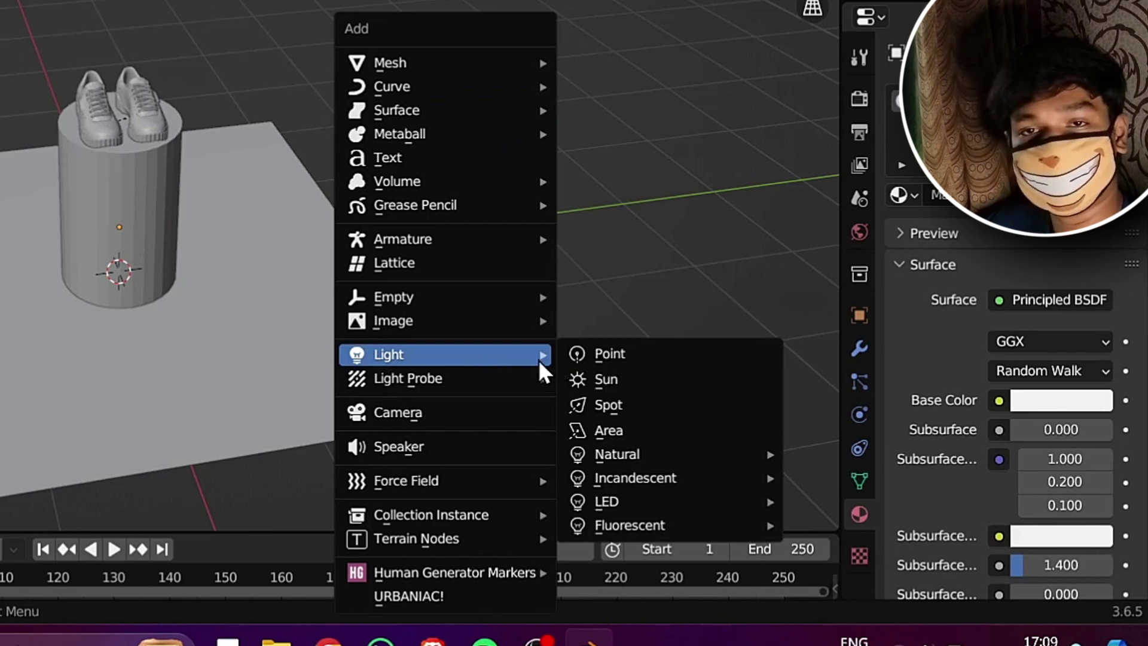
{"action": "left_click", "coordinate": [597, 353]}
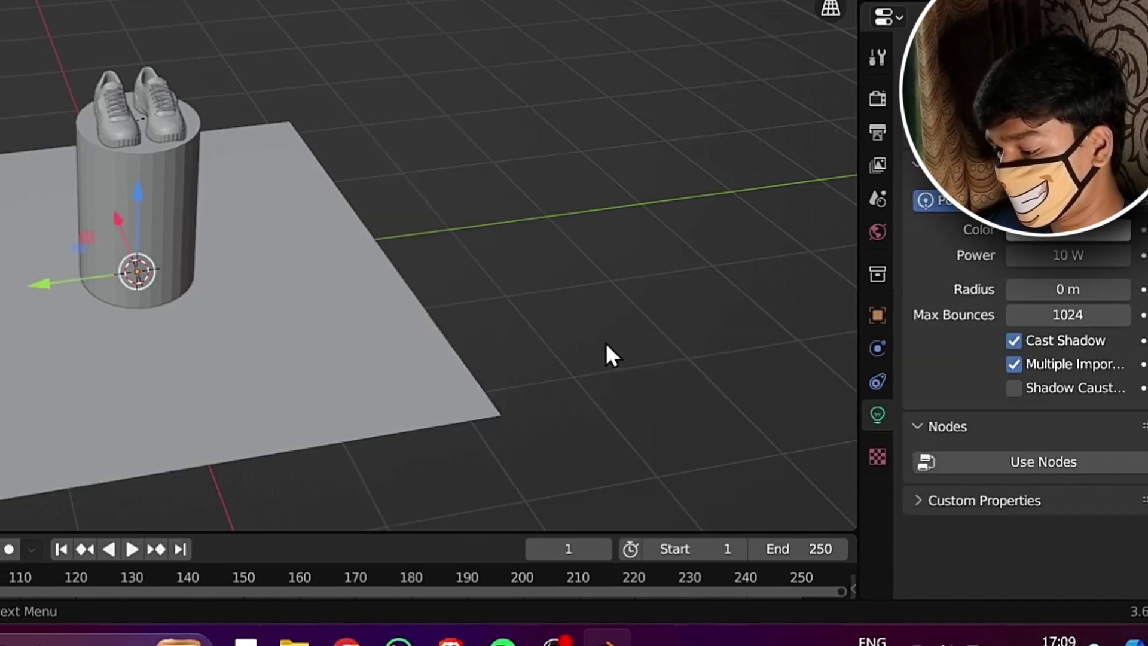
{"action": "key", "text": "shift+a"}
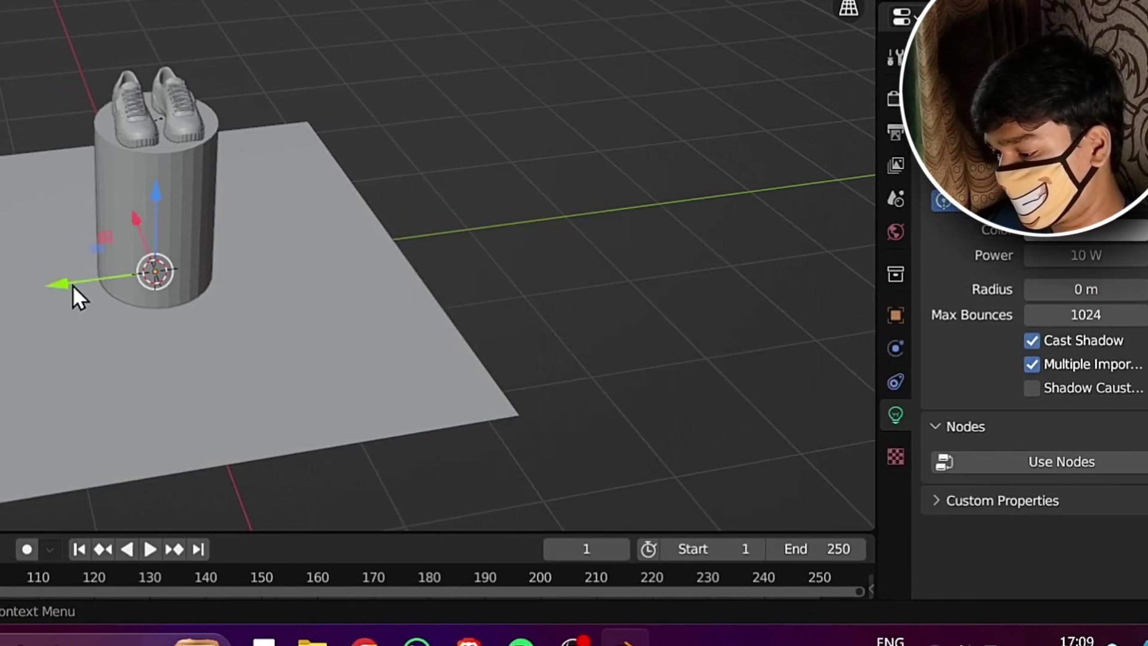
{"action": "left_click_drag", "start_coordinate": [78, 296], "coordinate": [382, 251]}
Add two more point lights and move them along the Y axis into a row with the first one.
{"action": "key", "text": "shift+a"}
{"action": "mouse_move", "coordinate": [722, 314]}
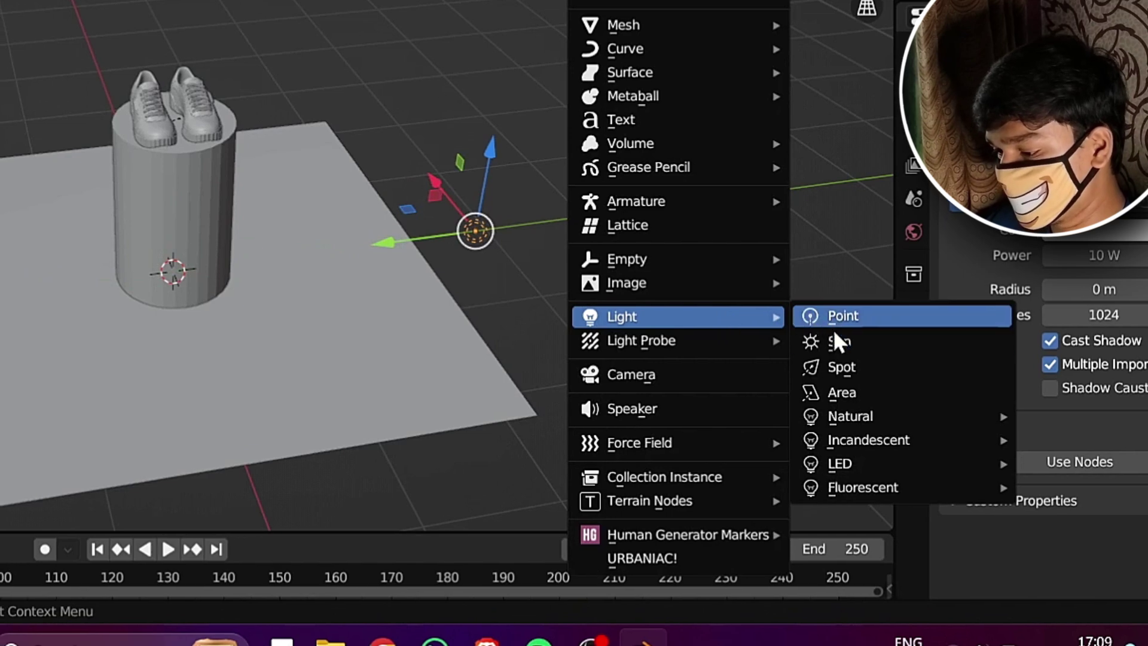
{"action": "left_click", "coordinate": [842, 315]}
{"action": "key", "text": "shift+a"}
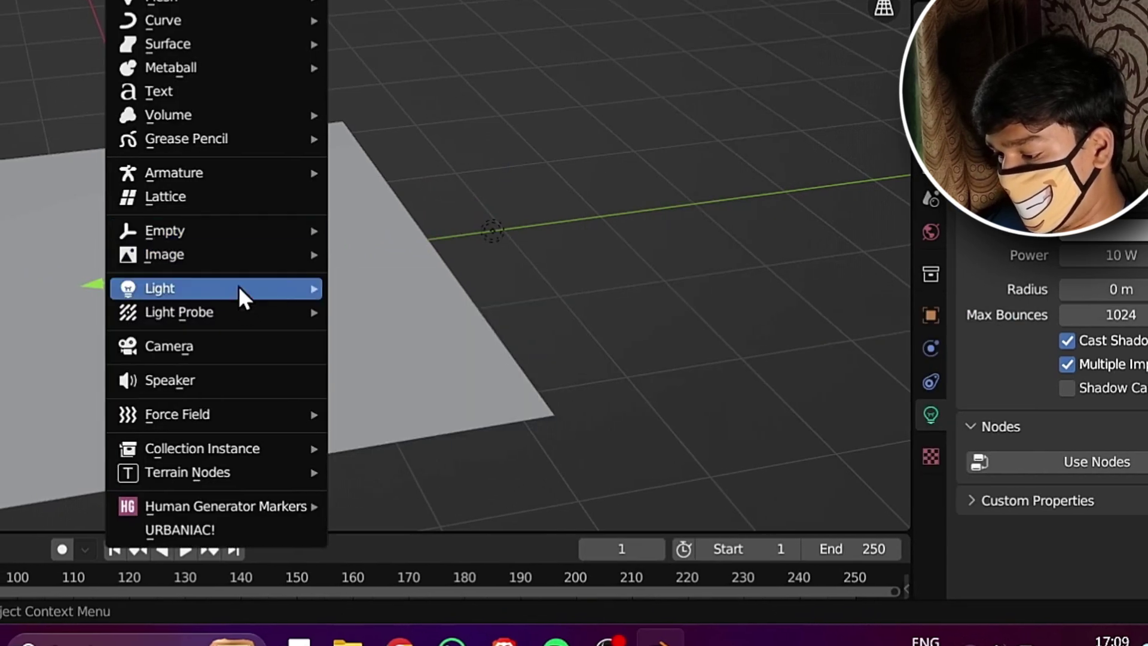
{"action": "mouse_move", "coordinate": [246, 288]}
{"action": "left_click", "coordinate": [406, 289]}
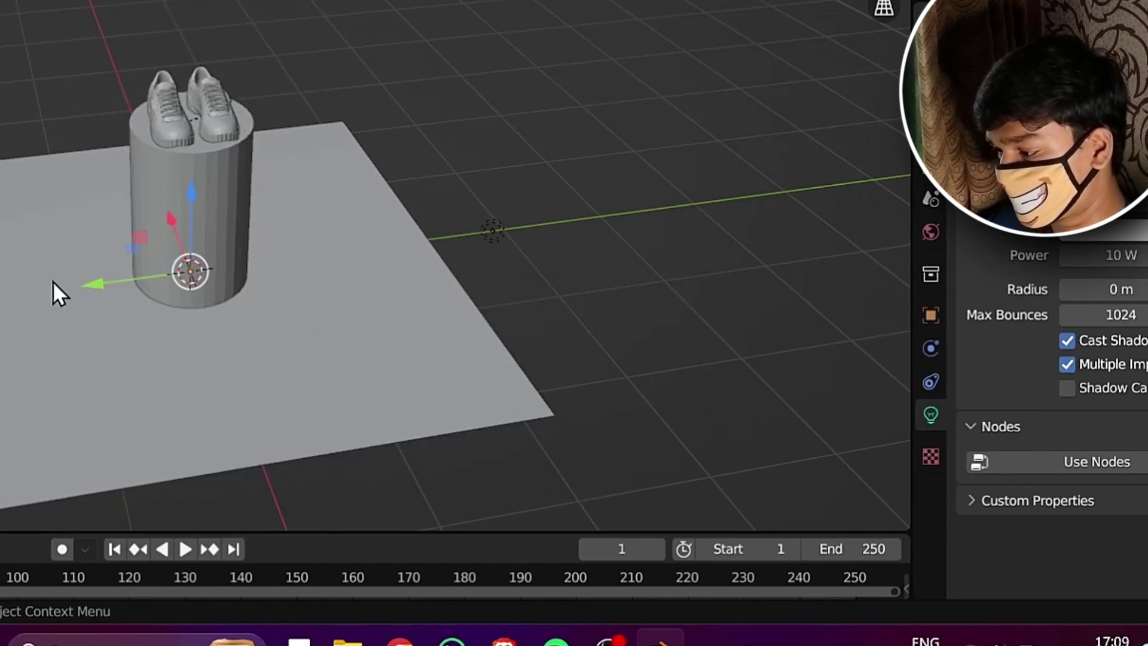
{"action": "left_click_drag", "start_coordinate": [91, 288], "coordinate": [486, 238]}
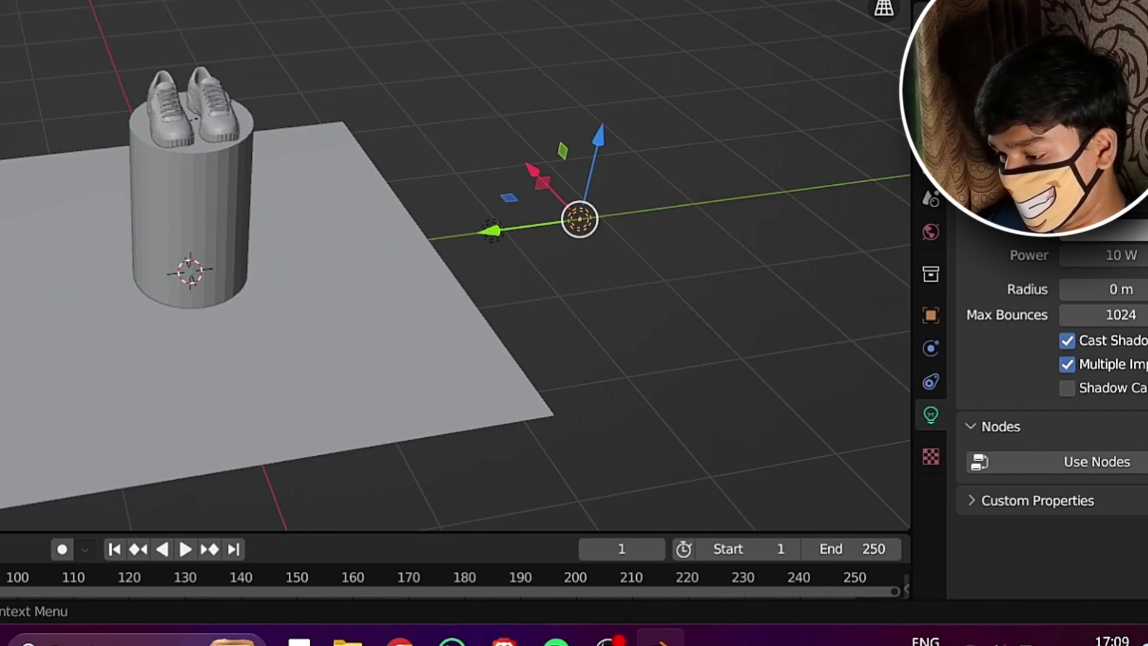
{"action": "left_click_drag", "start_coordinate": [104, 290], "coordinate": [474, 289]}
Select all three point lights beside the floor plane and switch to Paint with a blank canvas.
{"action": "middle_click_drag", "start_coordinate": [474, 289], "coordinate": [418, 213]}
{"action": "left_click_drag", "start_coordinate": [528, 279], "coordinate": [846, 471]}
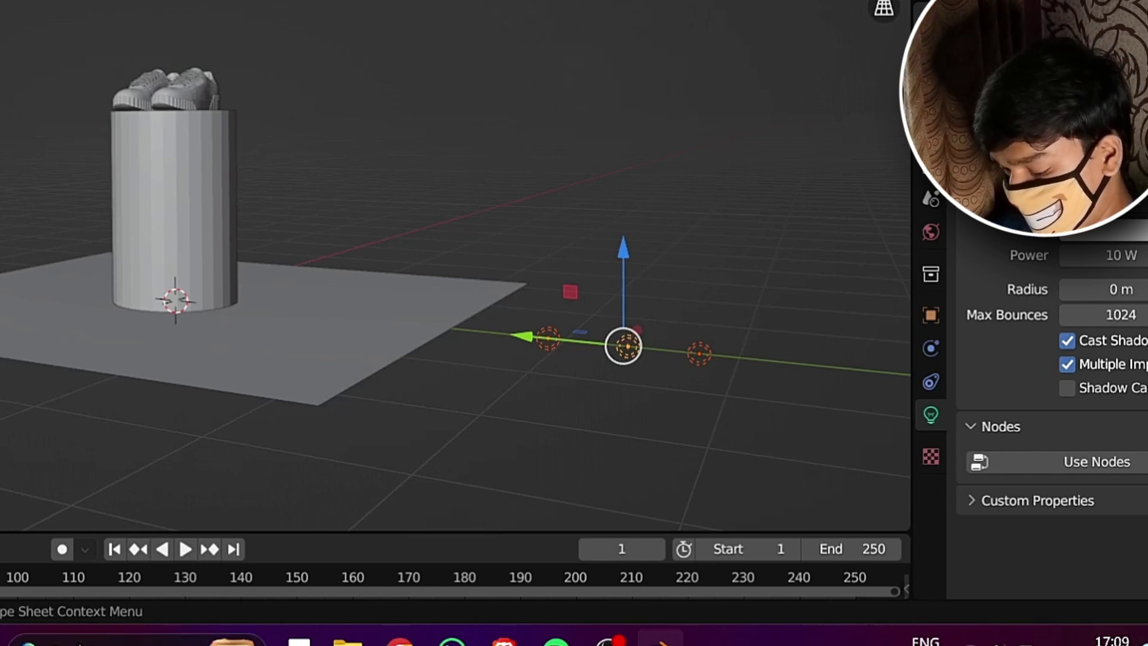
{"action": "key", "text": "super"}
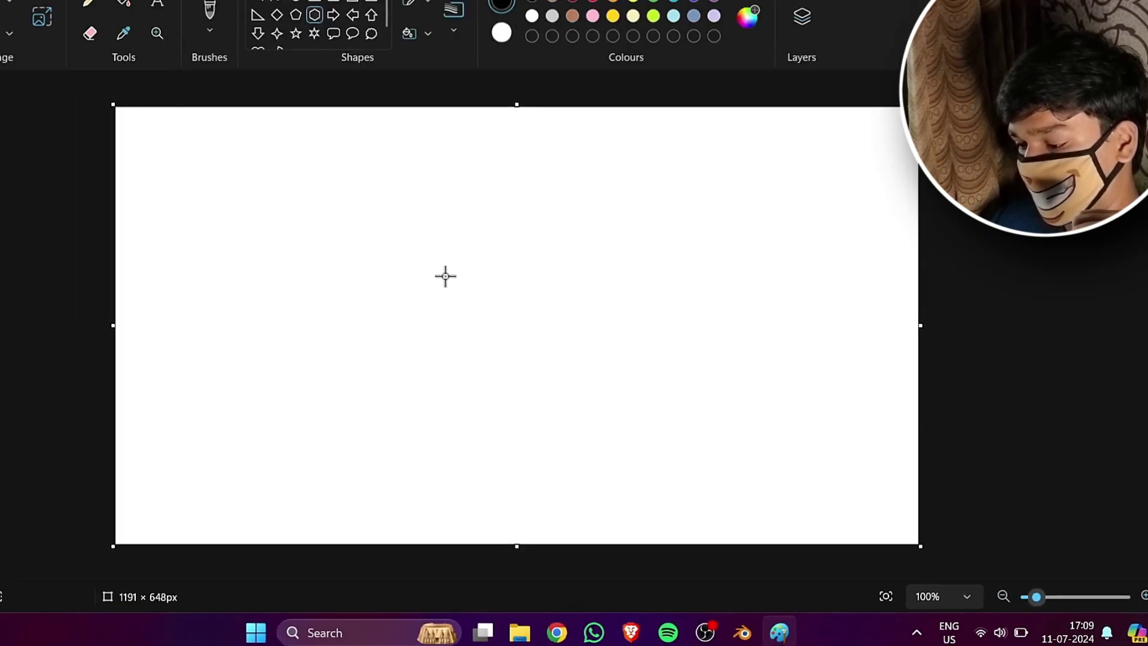
Sketch a hexagon with circles around it on the blank canvas to illustrate a product with lights surrounding it.
{"action": "mouse_move", "coordinate": [272, 116]}
{"action": "left_mouse_down"}
{"action": "mouse_move", "coordinate": [422, 261]}
{"action": "mouse_move", "coordinate": [418, 273]}
{"action": "left_mouse_up"}
{"action": "left_click", "coordinate": [633, 376]}
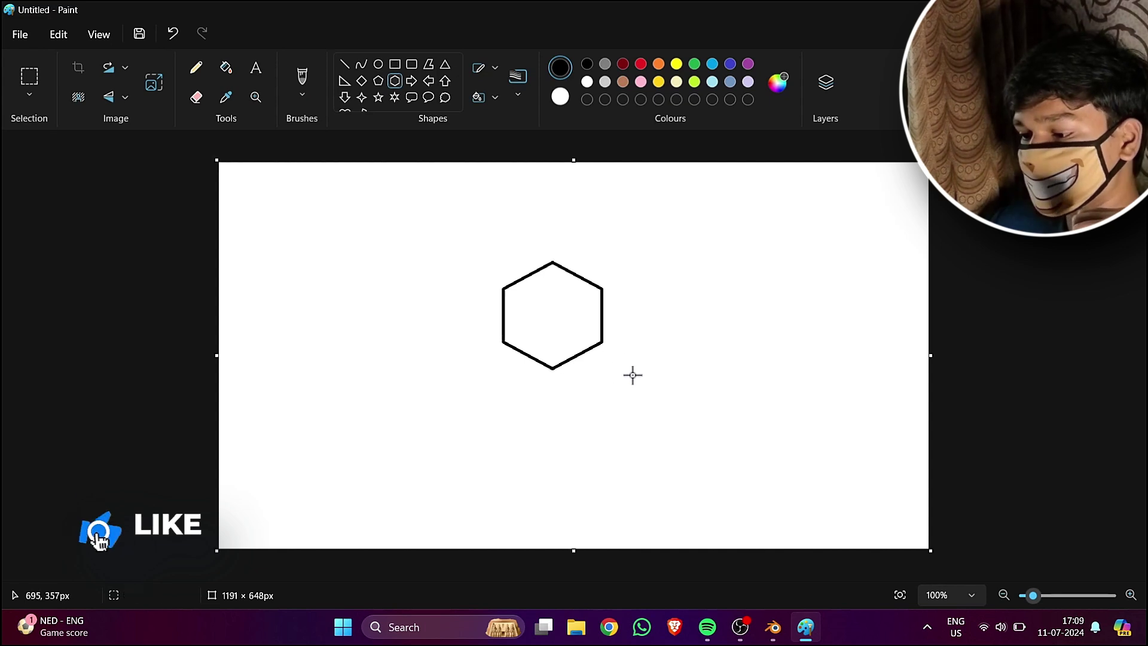
{"action": "left_click", "coordinate": [378, 63]}
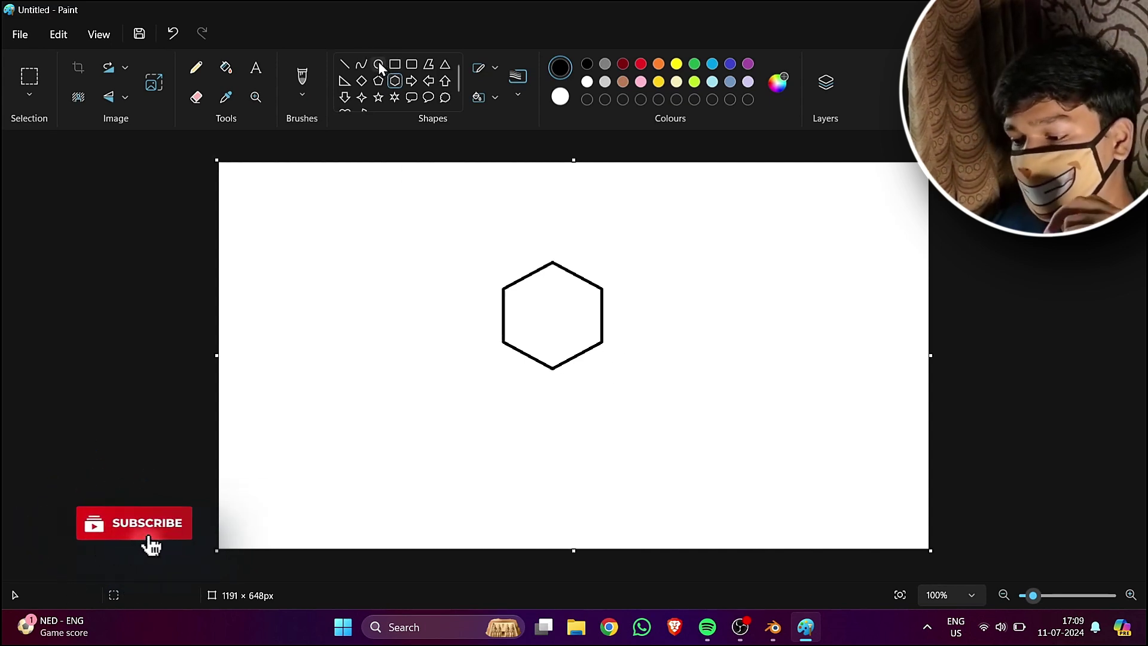
{"action": "left_click_drag", "start_coordinate": [327, 201], "coordinate": [377, 250]}
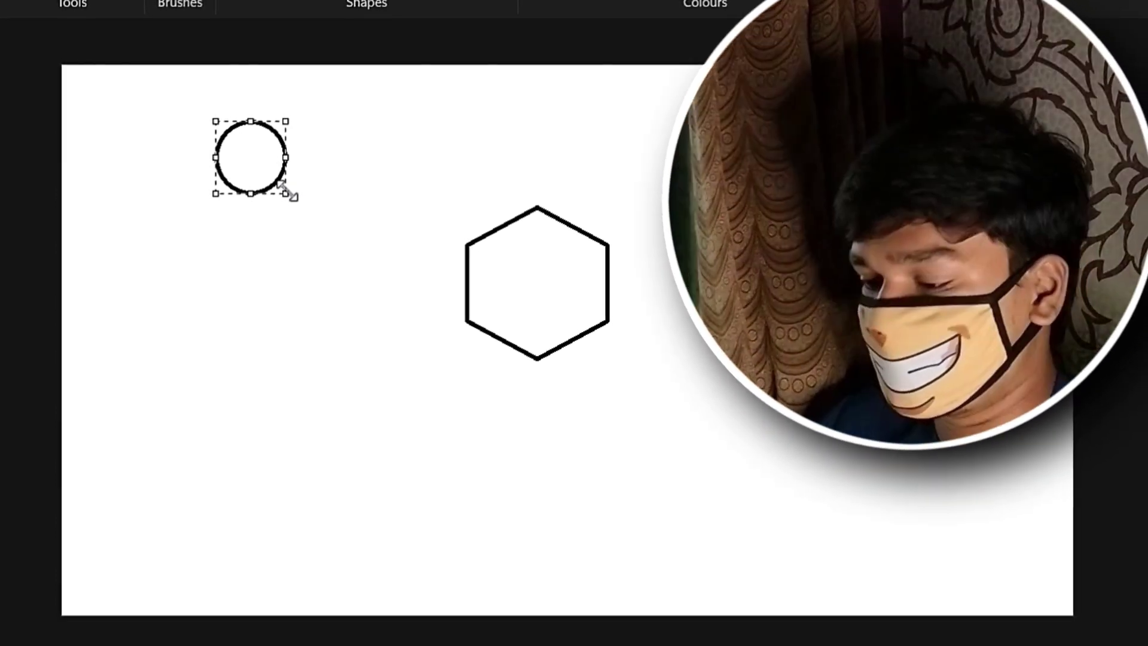
{"action": "left_click_drag", "start_coordinate": [711, 397], "coordinate": [795, 475]}
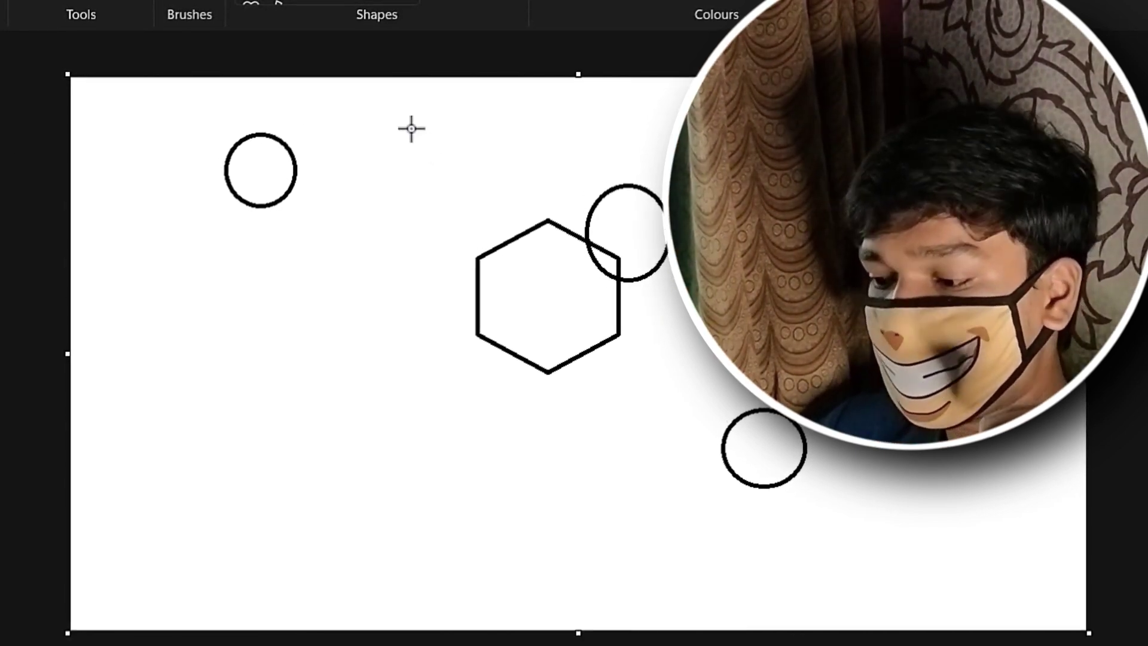
Squash and shift the upper-left circle in the sketch, and close Paint without saving to return to Blender.
{"action": "left_click_drag", "start_coordinate": [426, 127], "coordinate": [93, 349]}
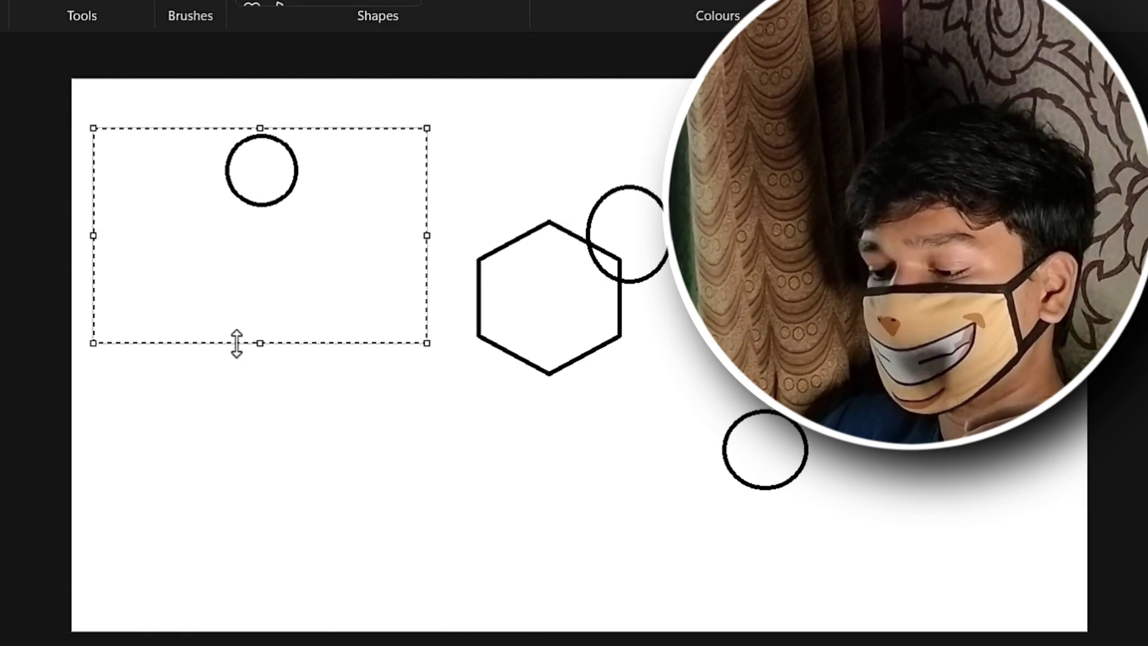
{"action": "left_click_drag", "start_coordinate": [237, 346], "coordinate": [222, 295]}
{"action": "left_click_drag", "start_coordinate": [297, 250], "coordinate": [298, 278]}
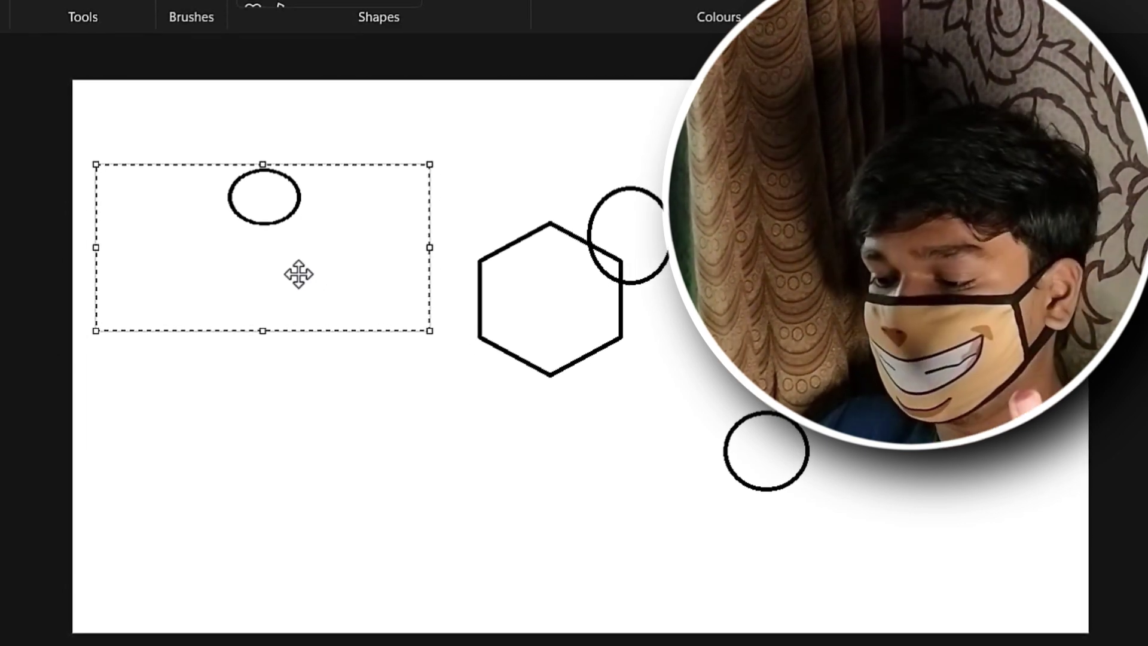
{"action": "left_click_drag", "start_coordinate": [269, 332], "coordinate": [263, 351]}
{"action": "left_click_drag", "start_coordinate": [282, 282], "coordinate": [282, 261]}
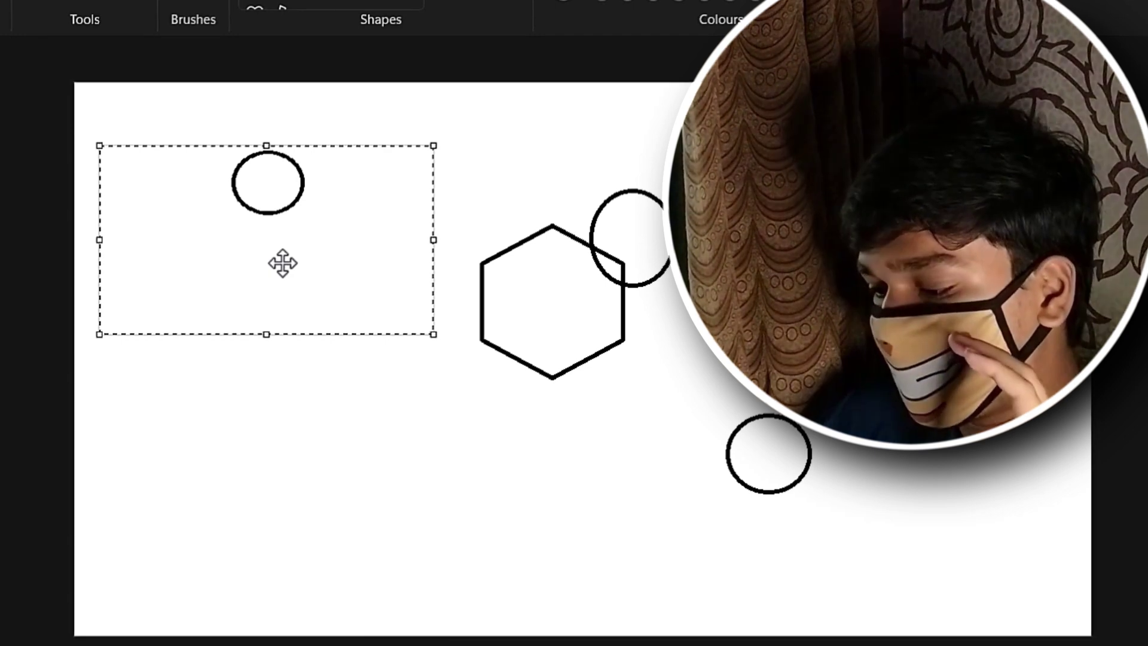
{"action": "key", "text": "Escape"}
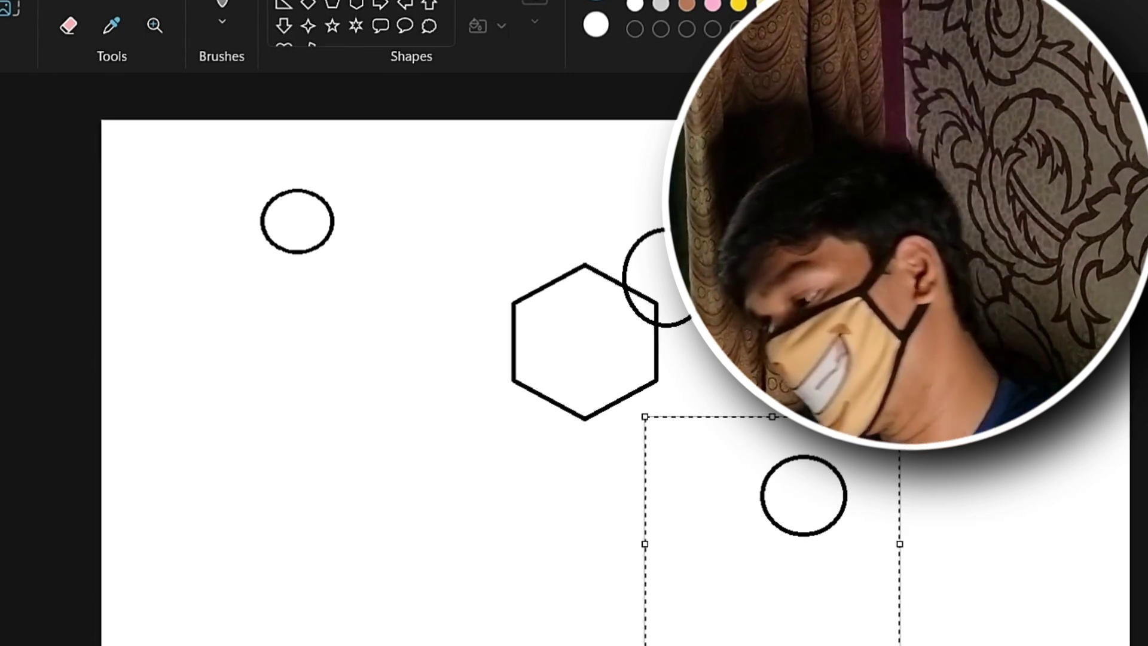
{"action": "key", "text": "alt+F4"}
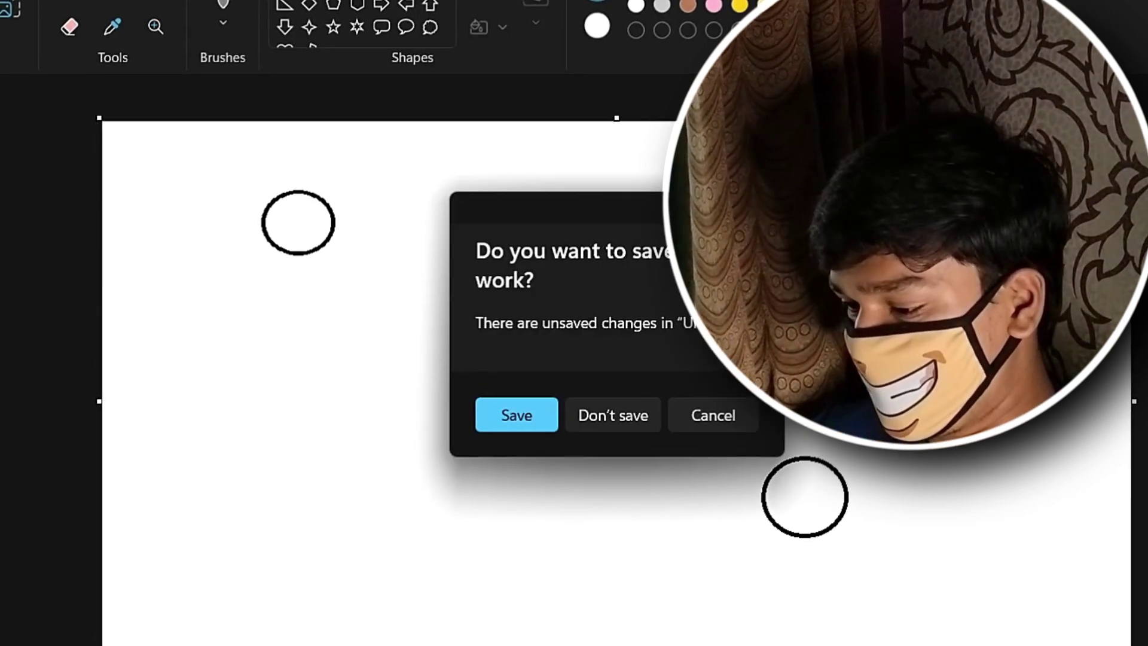
{"action": "left_click", "coordinate": [604, 421]}
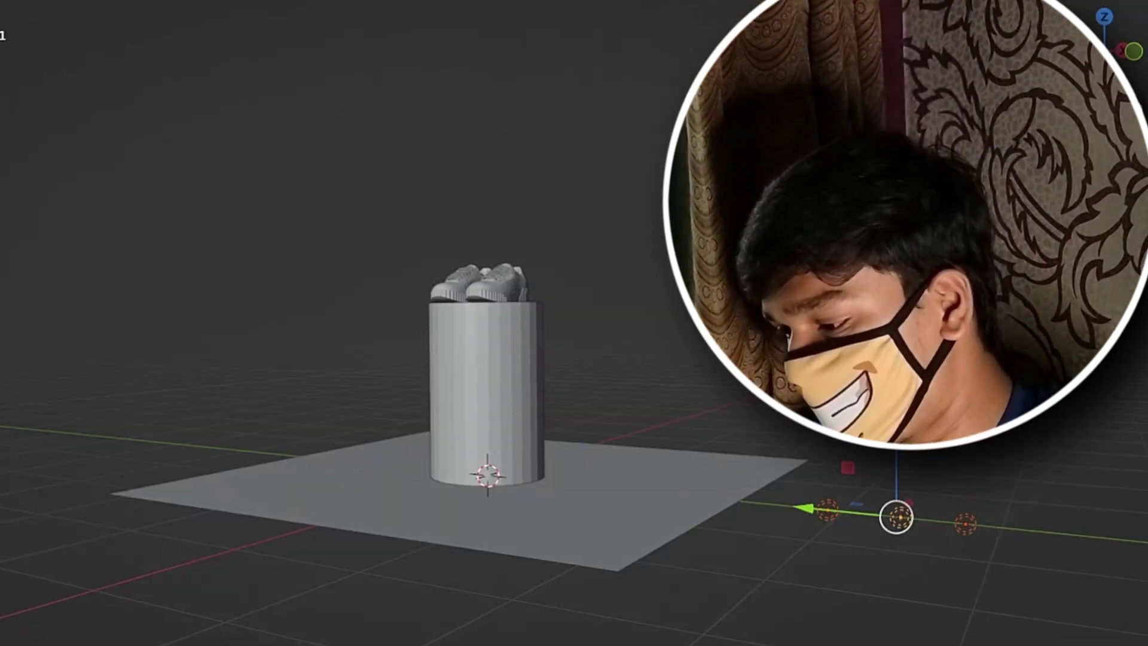
Move the point light nearest the floor plane to the plane's opposite side, high above the shoes.
{"action": "middle_click_drag", "start_coordinate": [878, 518], "coordinate": [908, 528]}
{"action": "scroll", "coordinate": [907, 529], "scroll_direction": "down", "scroll_amount": 1}
{"action": "left_click", "coordinate": [908, 529]}
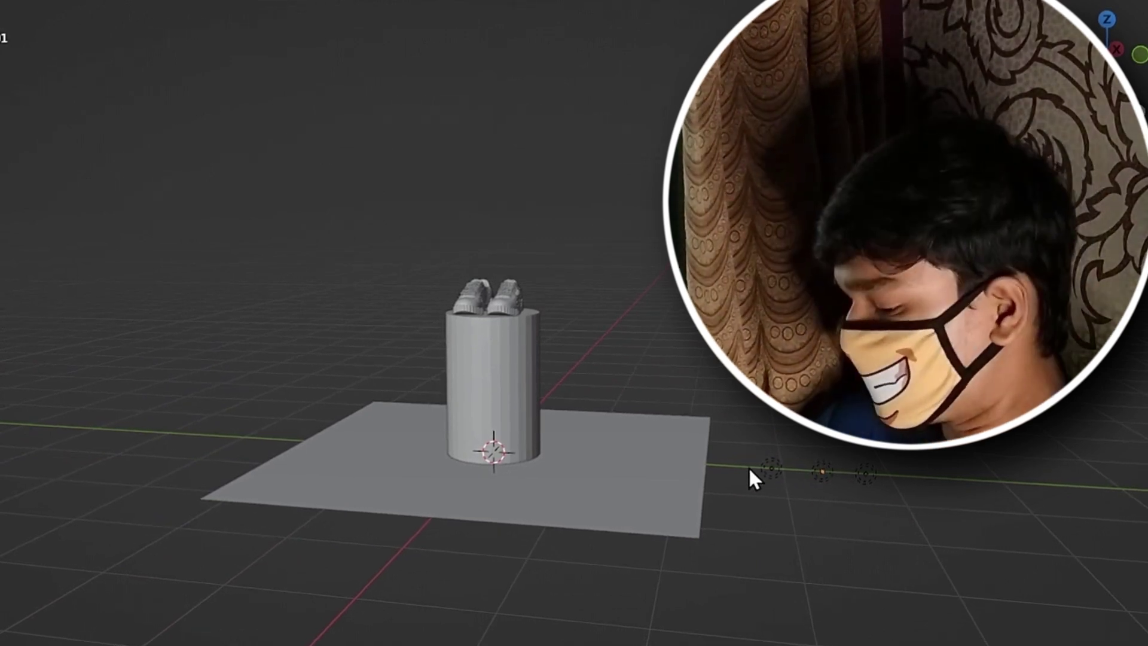
{"action": "left_click", "coordinate": [771, 468]}
{"action": "left_click_drag", "start_coordinate": [770, 468], "coordinate": [323, 222]}
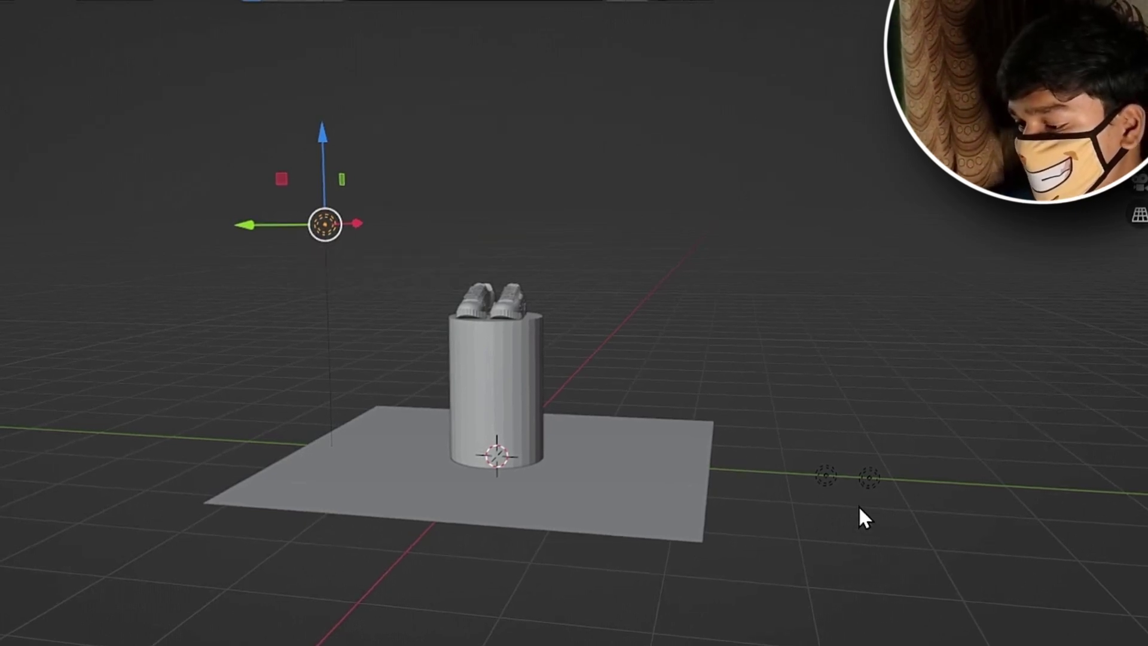
Move the second point light along the X axis and along the Y axis so it sits over the floor plane beside the cylinder.
{"action": "left_click", "coordinate": [827, 493]}
{"action": "middle_click_drag", "start_coordinate": [853, 554], "coordinate": [918, 575]}
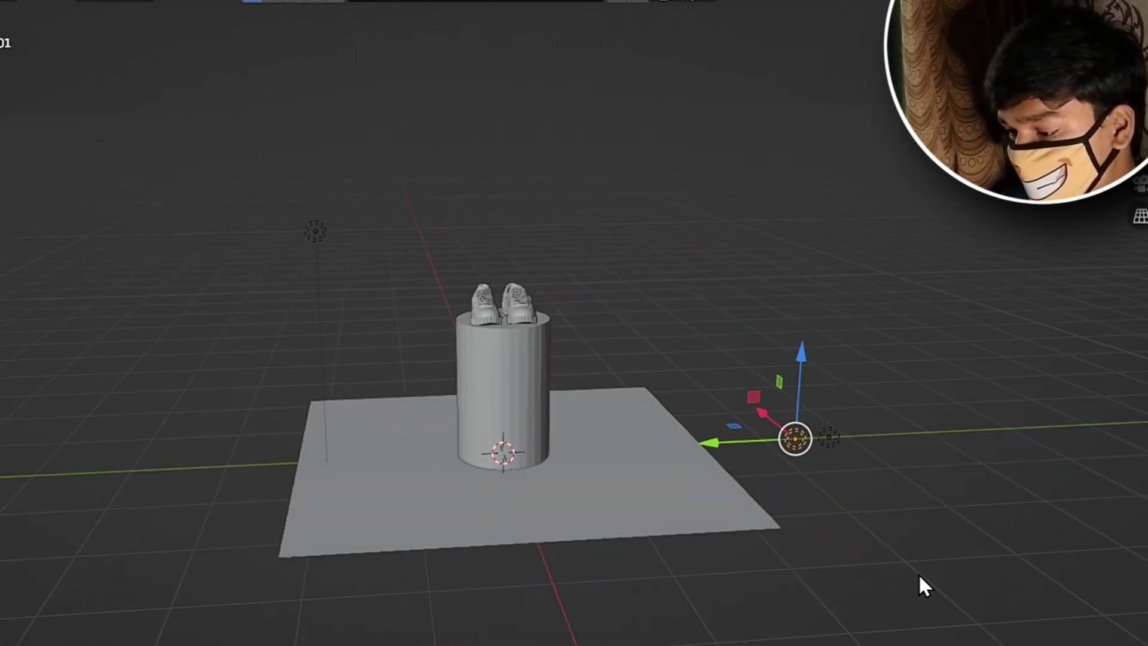
{"action": "key", "text": "g"}
{"action": "key", "text": "x"}
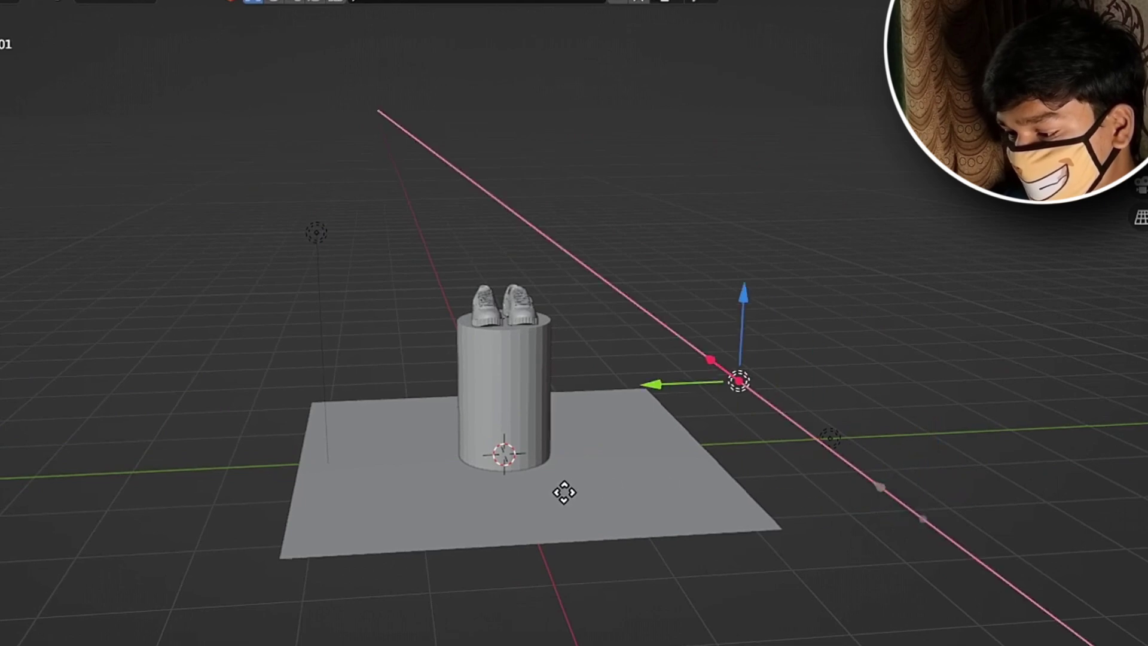
{"action": "left_click", "coordinate": [748, 563]}
{"action": "key", "text": "g"}
{"action": "key", "text": "y"}
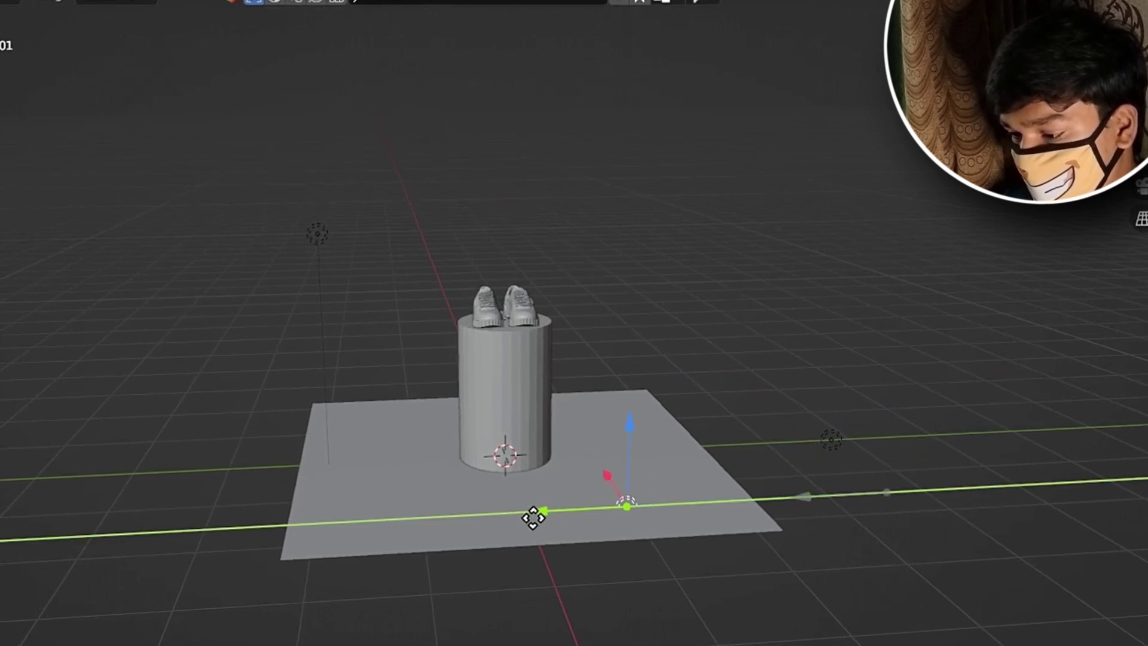
{"action": "left_click", "coordinate": [621, 441]}
Raise the second point light along the Z axis above the floor plane.
{"action": "key", "text": "g"}
{"action": "key", "text": "z"}
{"action": "left_click", "coordinate": [630, 367]}
{"action": "middle_click_drag", "start_coordinate": [630, 367], "coordinate": [511, 388]}
{"action": "middle_click_drag", "start_coordinate": [562, 325], "coordinate": [551, 325]}
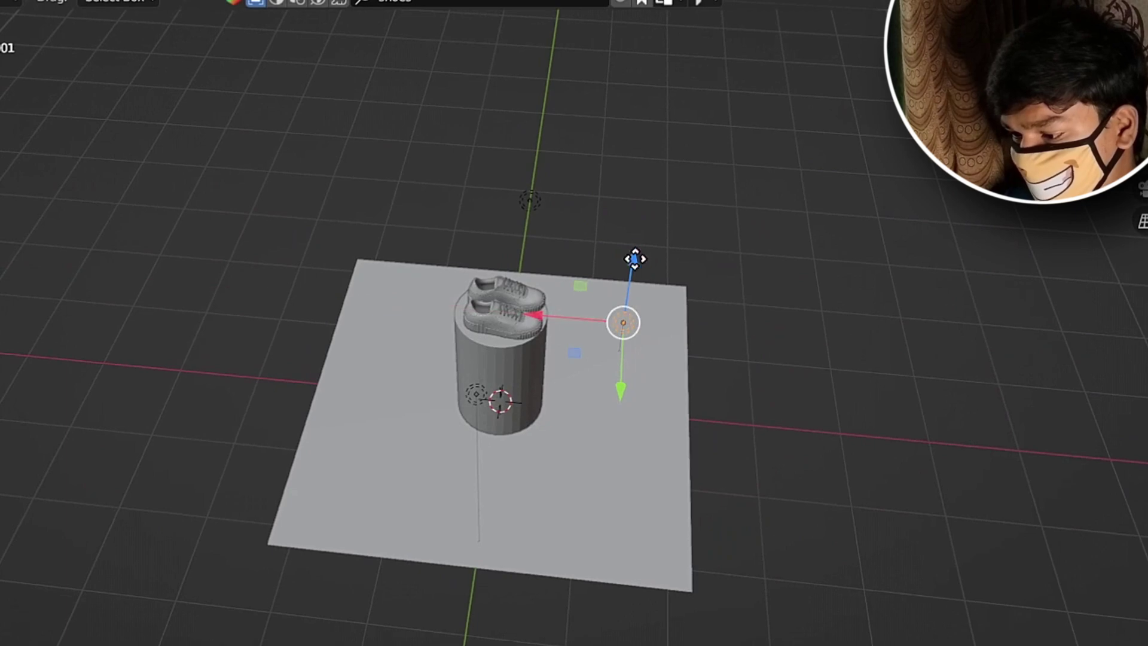
{"action": "middle_click_drag", "start_coordinate": [748, 415], "coordinate": [564, 338]}
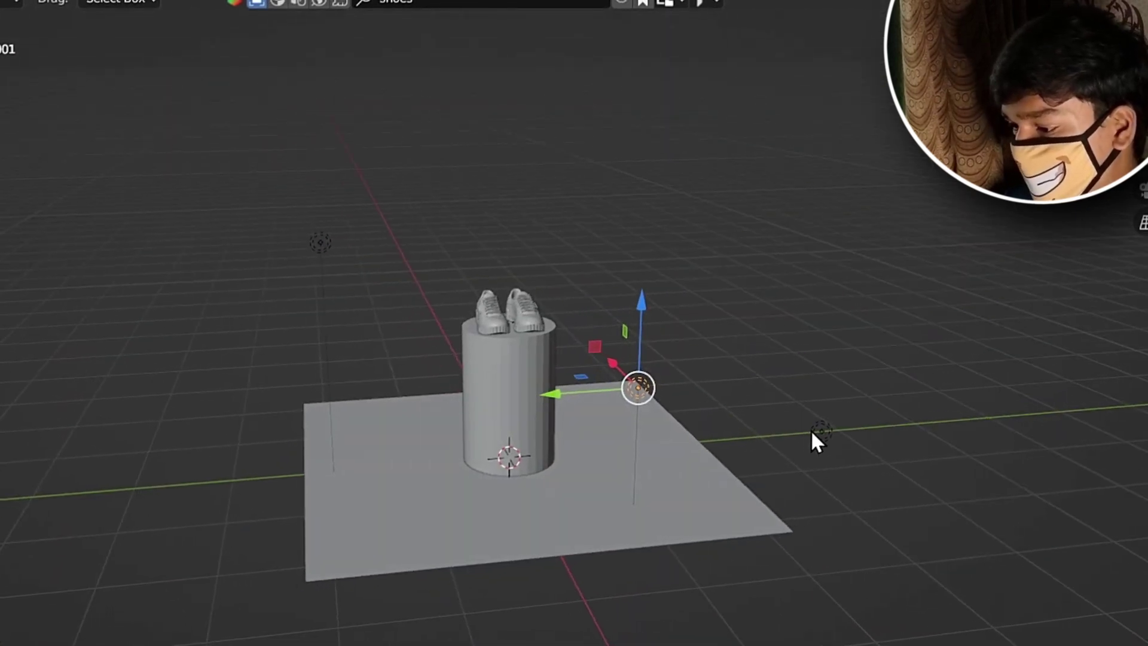
{"action": "left_click", "coordinate": [867, 465]}
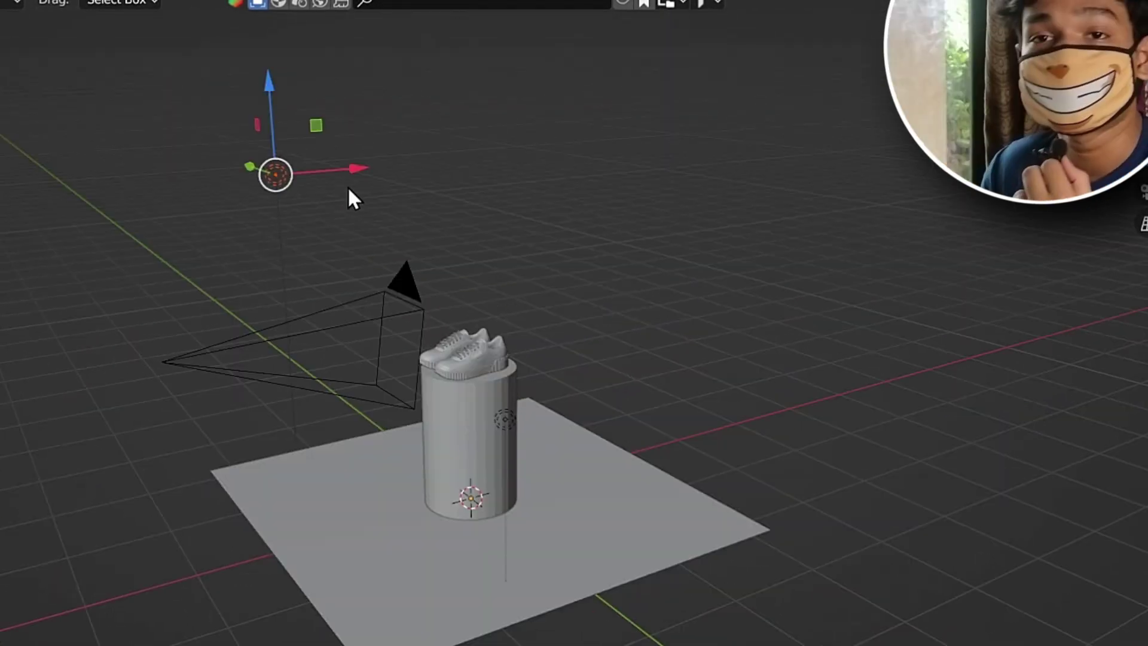
{"action": "left_click", "coordinate": [348, 190]}
{"action": "middle_click_drag", "start_coordinate": [561, 421], "coordinate": [681, 400]}
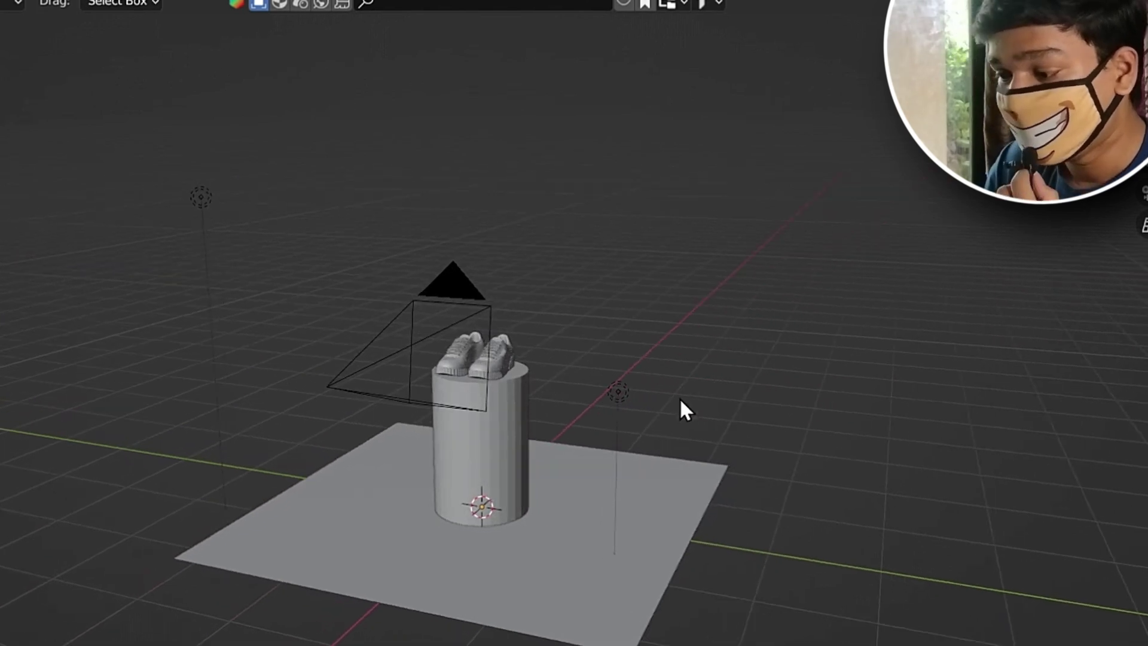
{"action": "left_click", "coordinate": [618, 393]}
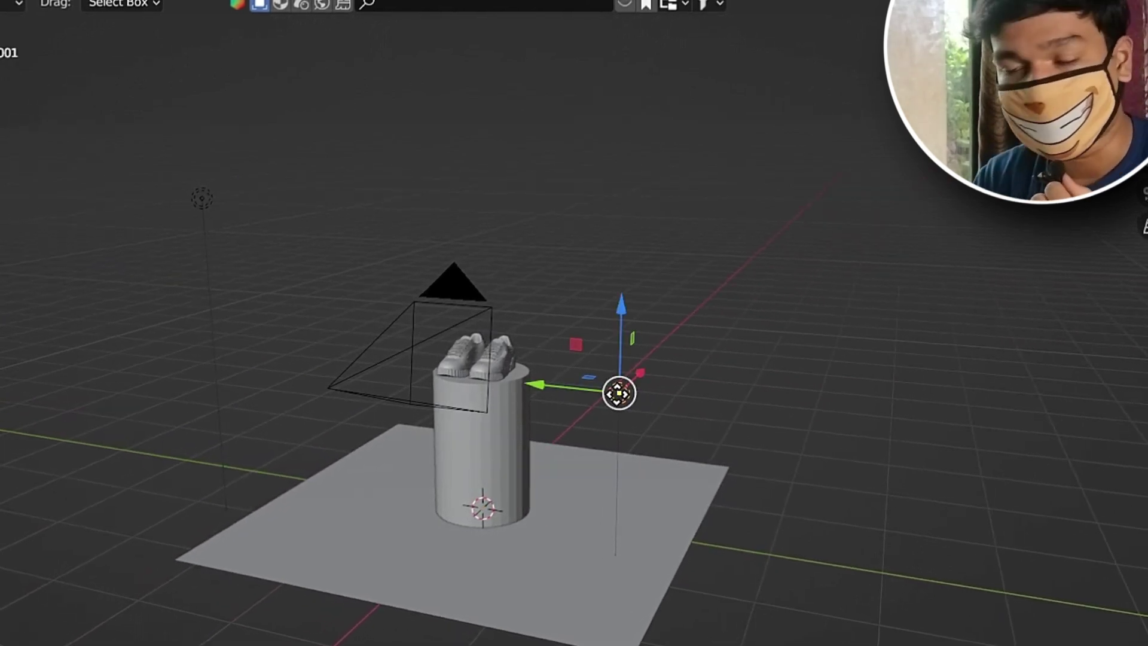
{"action": "middle_click_drag", "start_coordinate": [926, 357], "coordinate": [788, 373]}
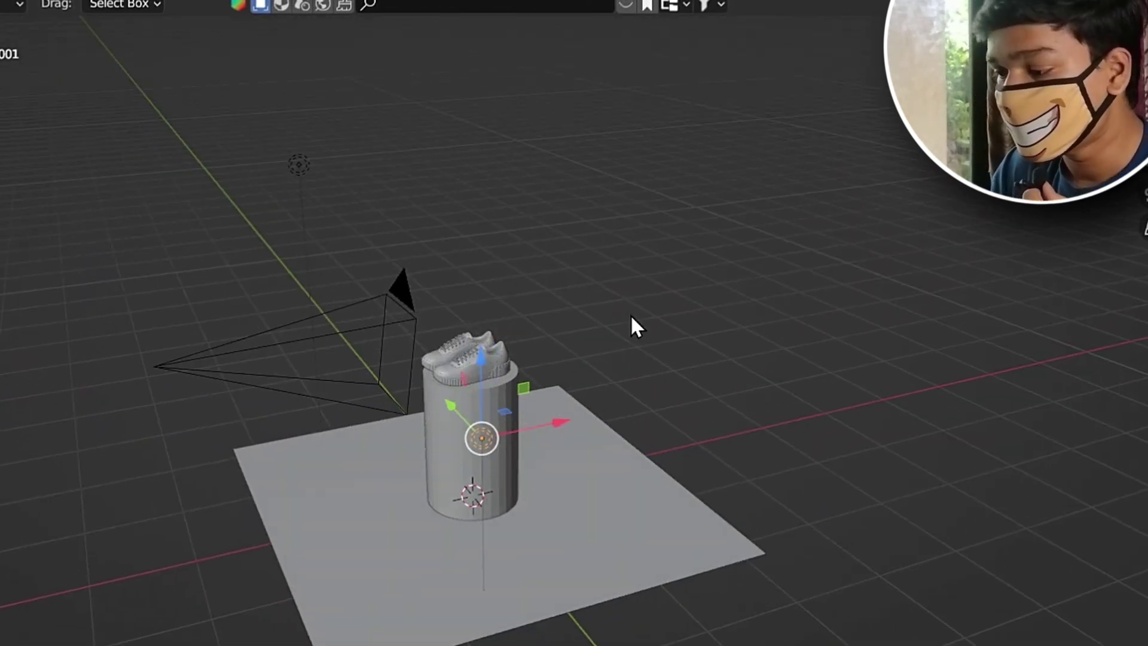
{"action": "left_click", "coordinate": [300, 166]}
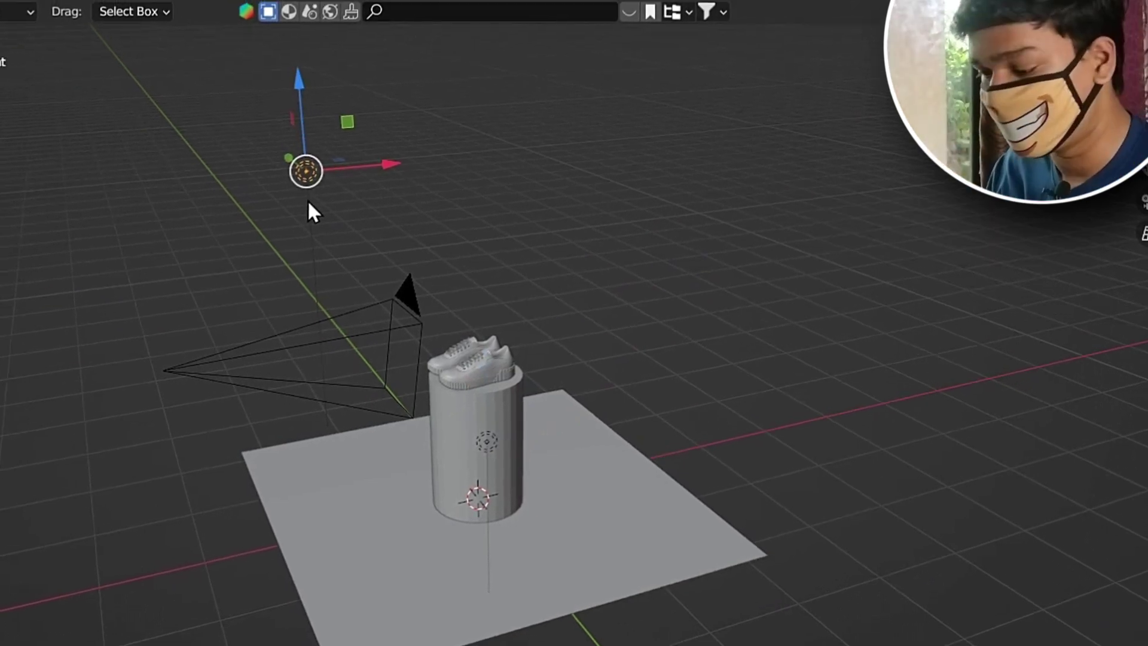
Add another point light, place it on the X axis beyond the floor plane behind the shoes, and raise it along Z.
{"action": "key", "text": "shift+a"}
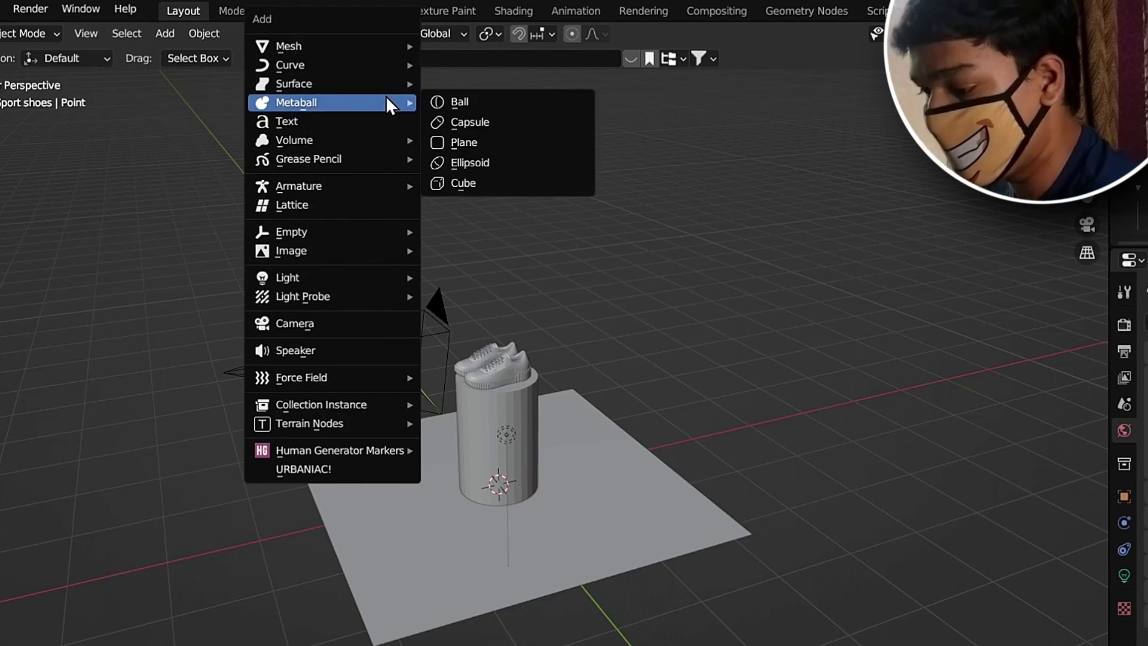
{"action": "mouse_move", "coordinate": [311, 278]}
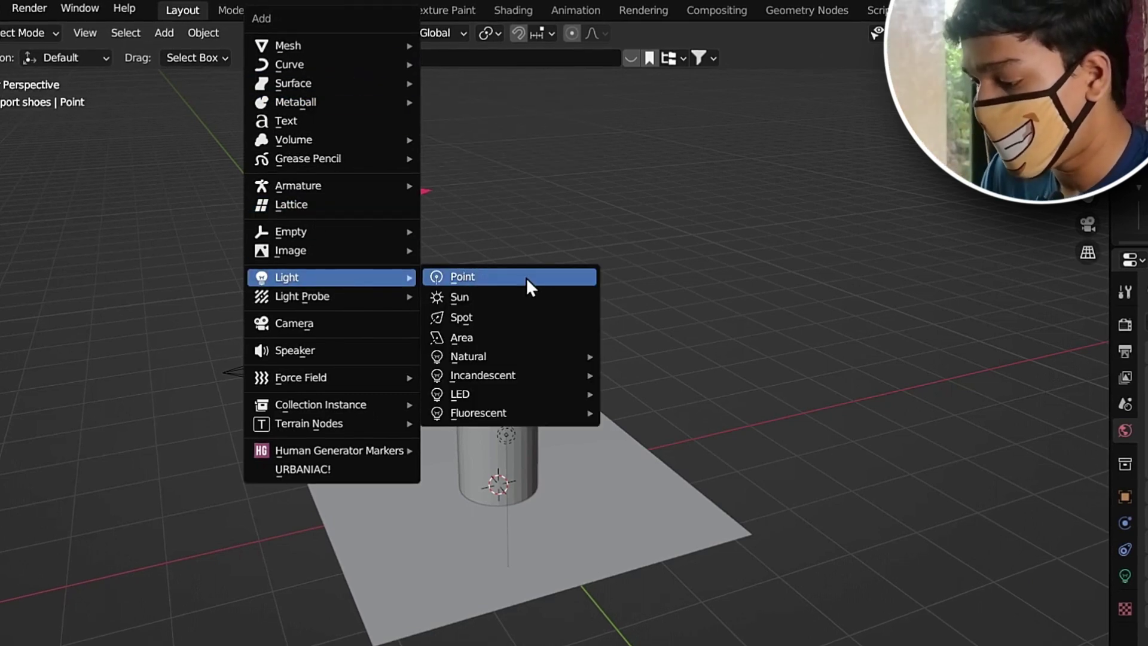
{"action": "left_click", "coordinate": [526, 277]}
{"action": "key", "text": "g"}
{"action": "key", "text": "z"}
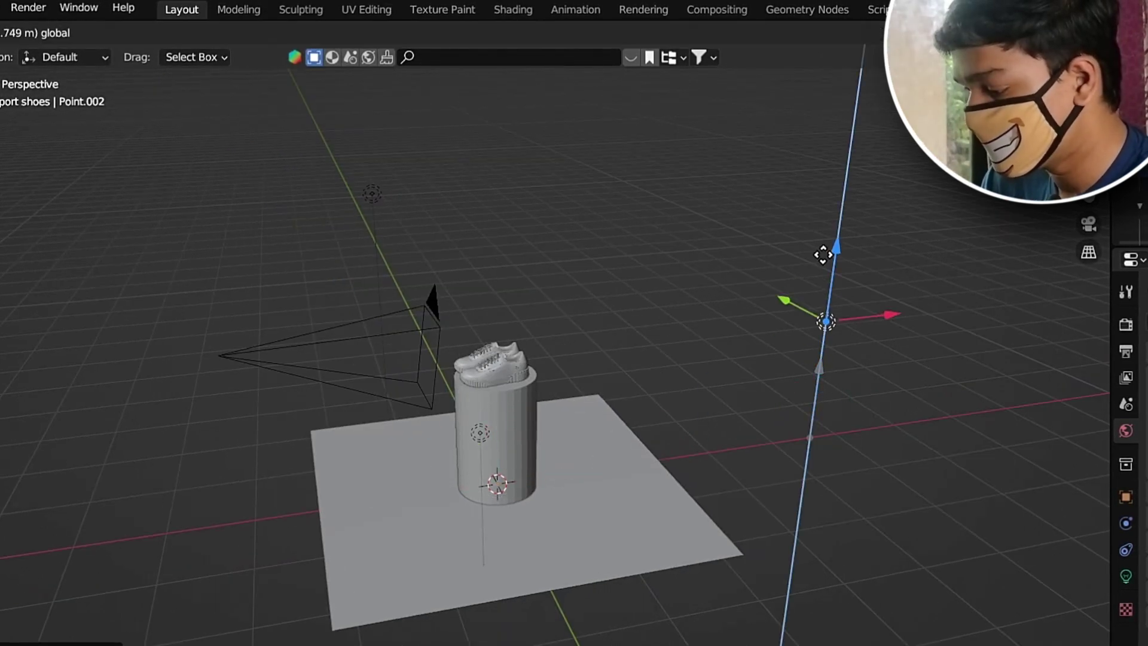
{"action": "left_click", "coordinate": [884, 260]}
{"action": "middle_click_drag", "start_coordinate": [884, 259], "coordinate": [972, 314]}
{"action": "middle_click_drag", "start_coordinate": [969, 357], "coordinate": [865, 368]}
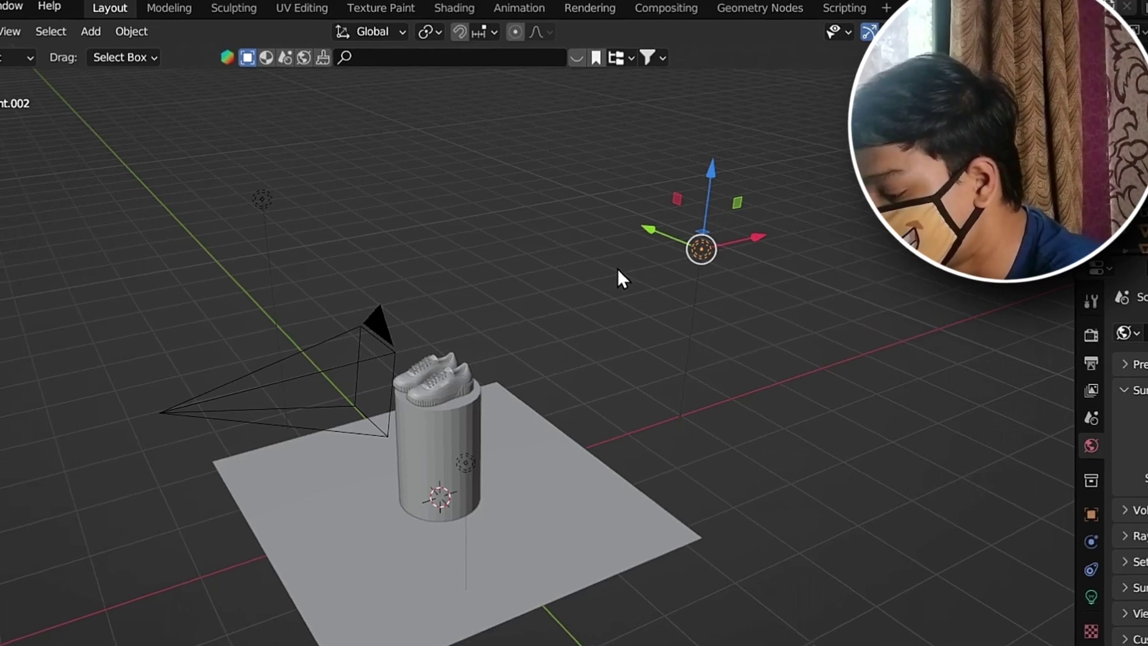
Add a plane, move it along the X axis behind the cylinder, and rotate it 90 degrees about Y to stand upright.
{"action": "key", "text": "shift+a"}
{"action": "mouse_move", "coordinate": [421, 52]}
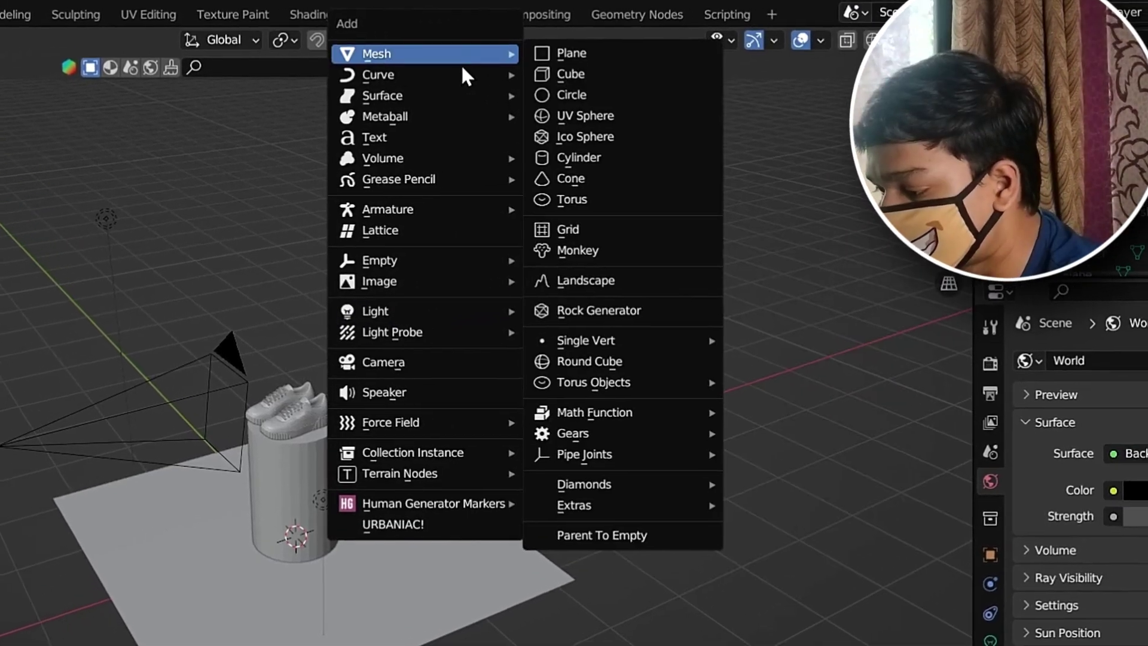
{"action": "left_click", "coordinate": [621, 50]}
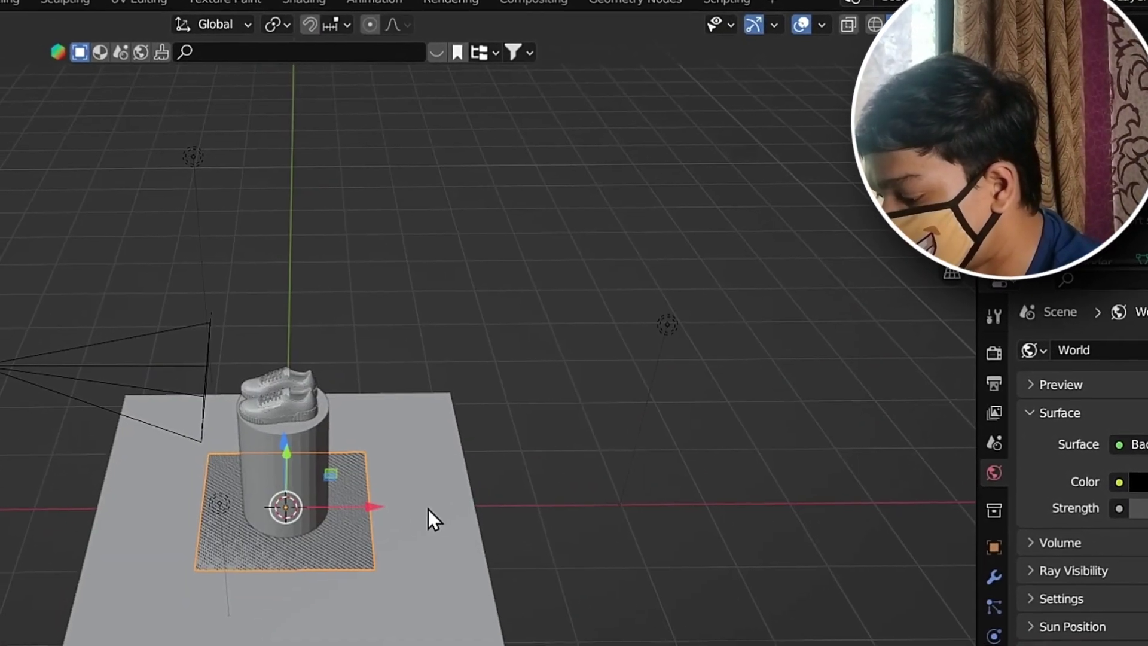
{"action": "left_click_drag", "start_coordinate": [374, 509], "coordinate": [678, 556]}
{"action": "type", "text": "rx"}
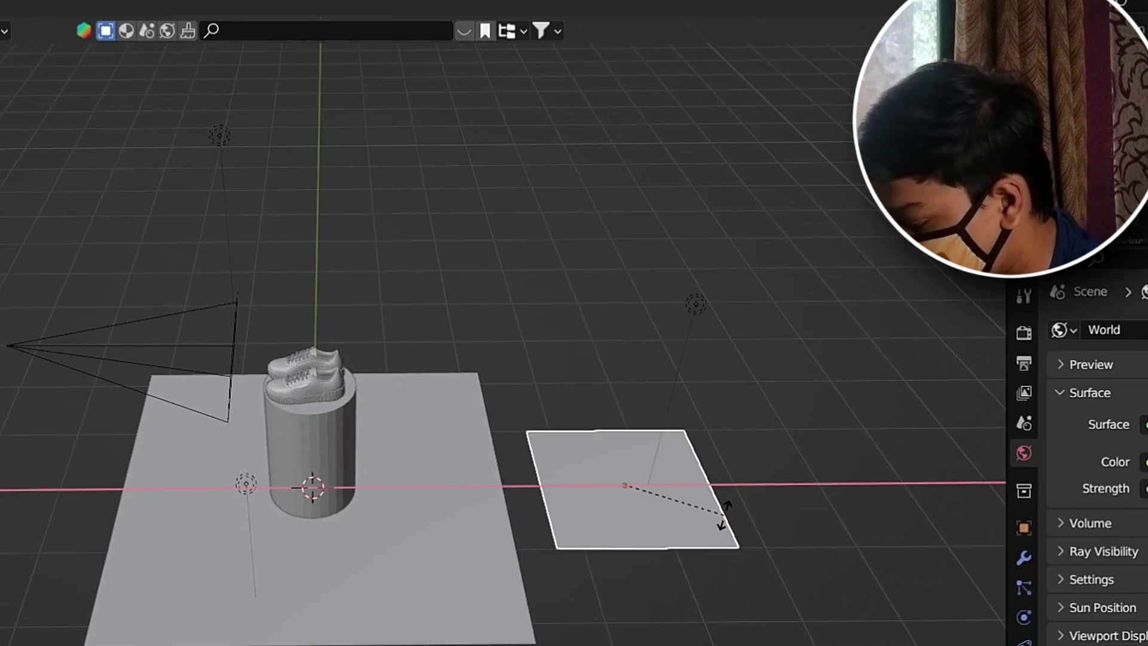
{"action": "type", "text": "y90"}
{"action": "key", "text": "Return"}
Scale up the upright plane as a backdrop and adjust it along Z and Y to fill the camera frame.
{"action": "middle_click_drag", "start_coordinate": [729, 505], "coordinate": [837, 454]}
{"action": "key", "text": "s"}
{"action": "left_click", "coordinate": [1, 524]}
{"action": "key", "text": "KP_0"}
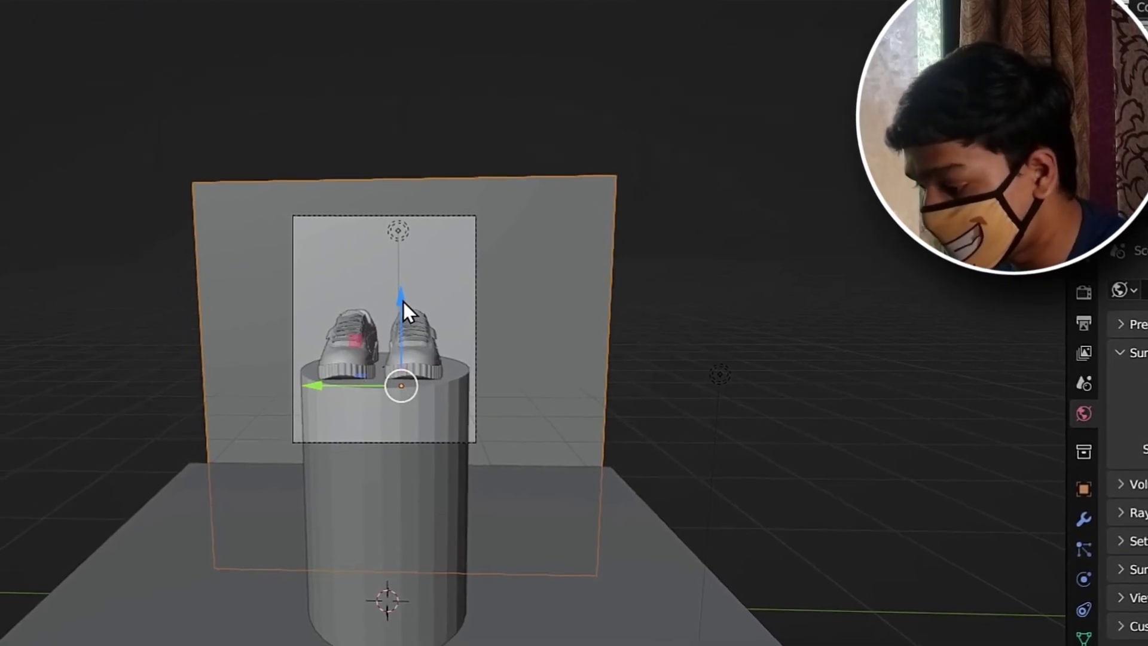
{"action": "left_click_drag", "start_coordinate": [402, 301], "coordinate": [403, 283]}
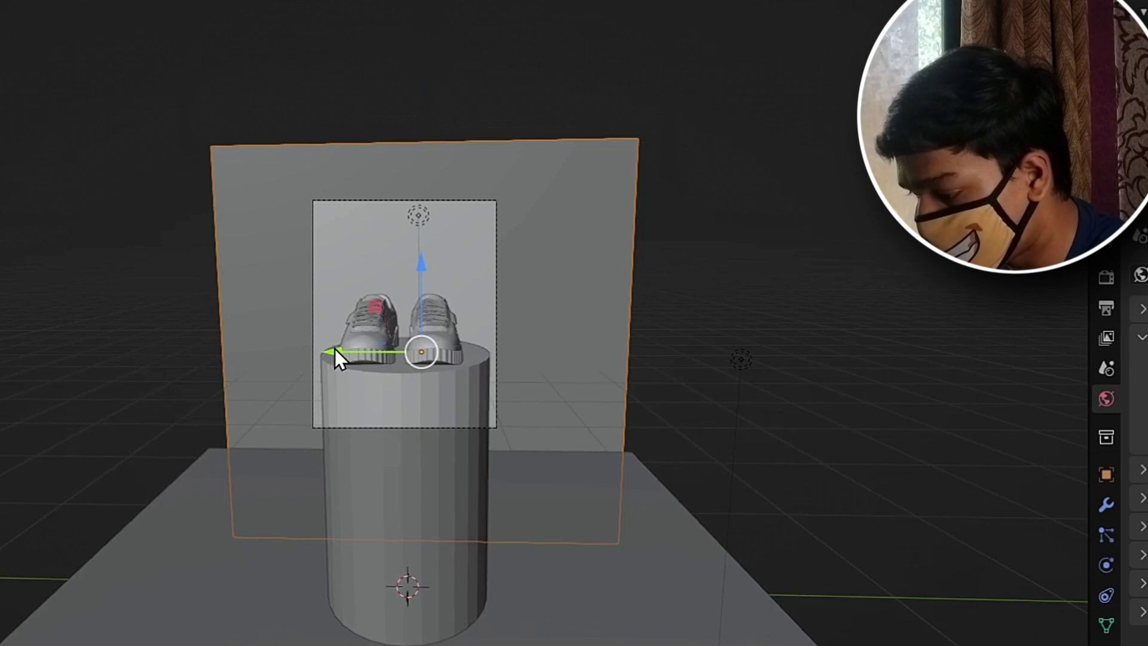
{"action": "left_click_drag", "start_coordinate": [335, 349], "coordinate": [324, 349]}
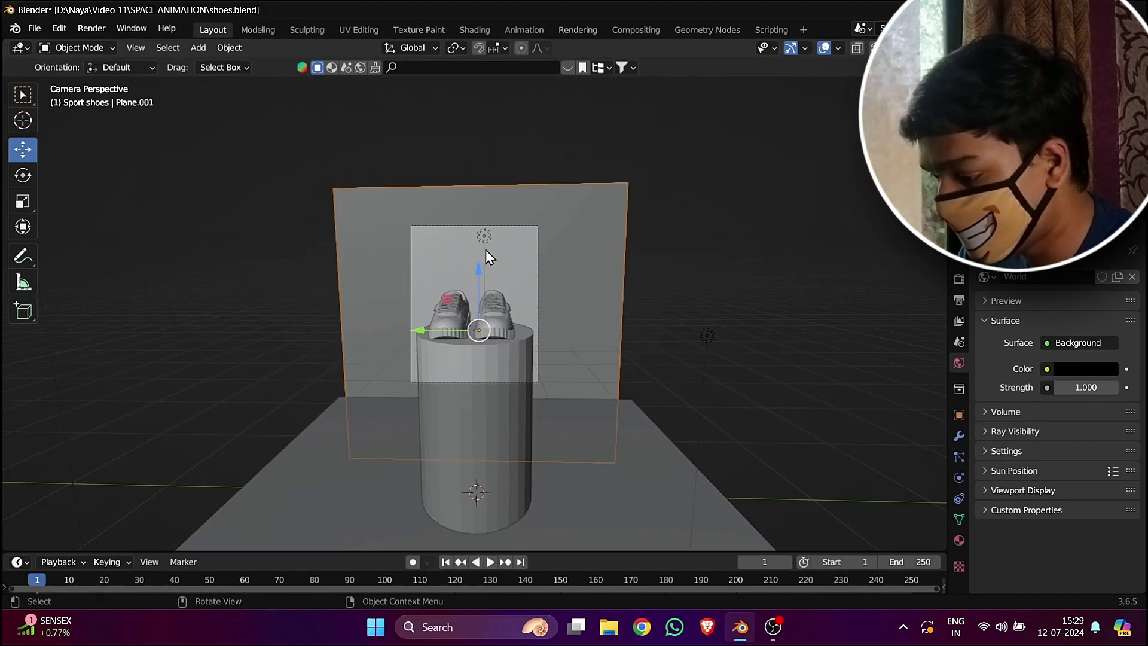
Lower the third point light, behind the shoes, along the Z axis.
{"action": "left_click", "coordinate": [484, 245]}
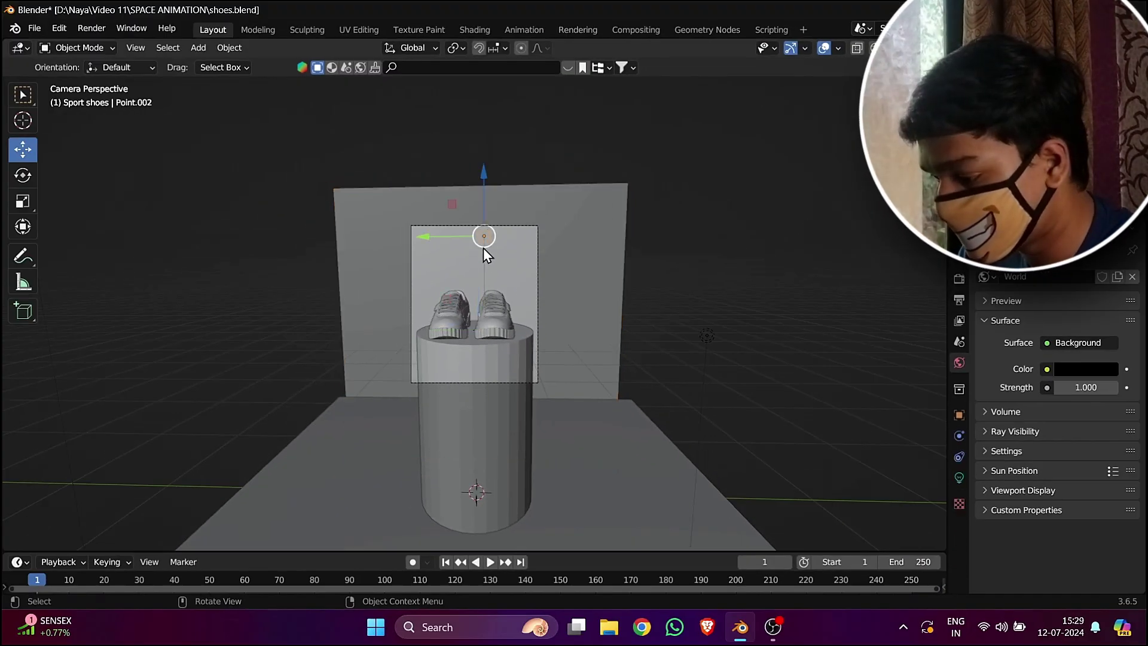
{"action": "left_click_drag", "start_coordinate": [487, 173], "coordinate": [419, 274]}
{"action": "middle_click_drag", "start_coordinate": [817, 285], "coordinate": [306, 267]}
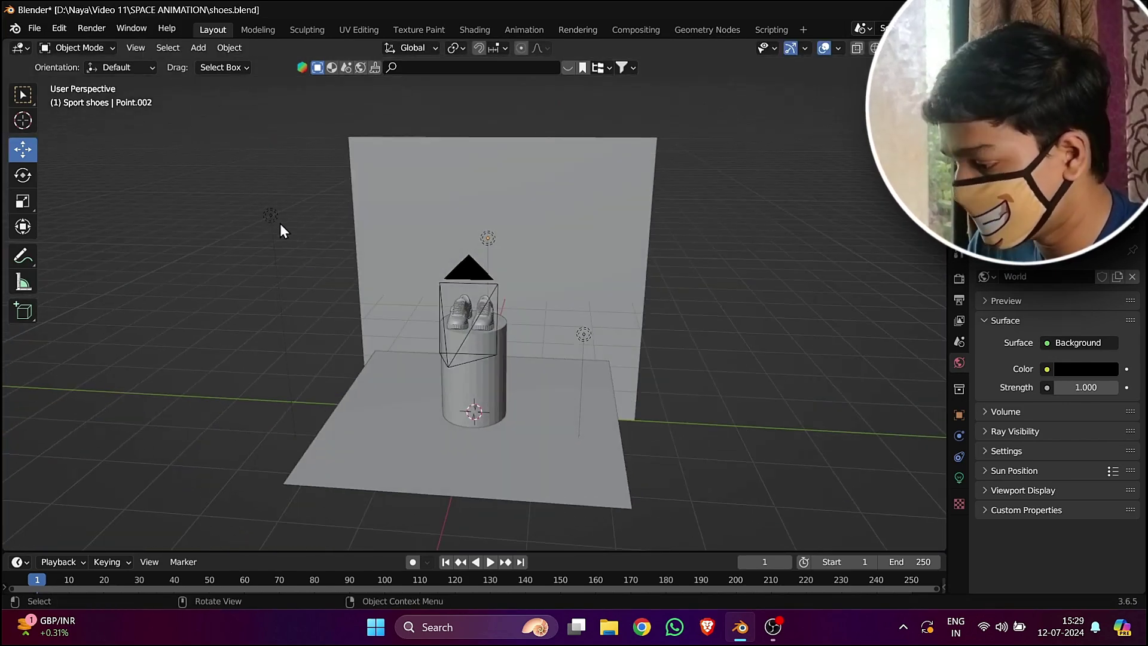
Show the scene in rendered shading and move the first point light along the Y axis closer to the shoes.
{"action": "left_click", "coordinate": [270, 215]}
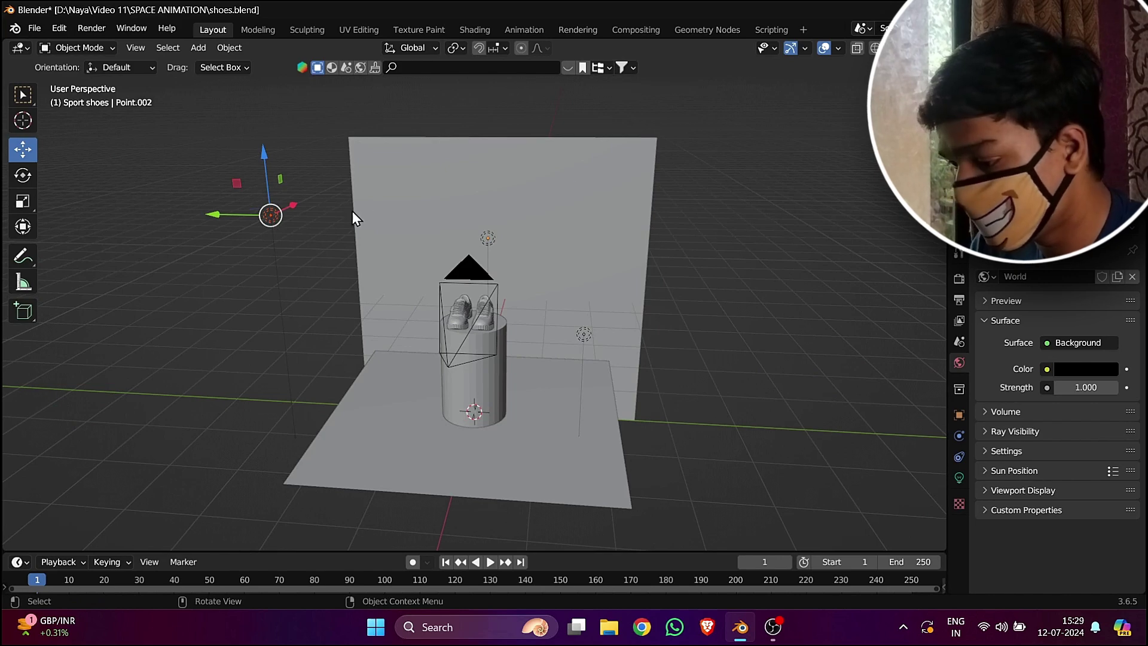
{"action": "left_click", "coordinate": [269, 216]}
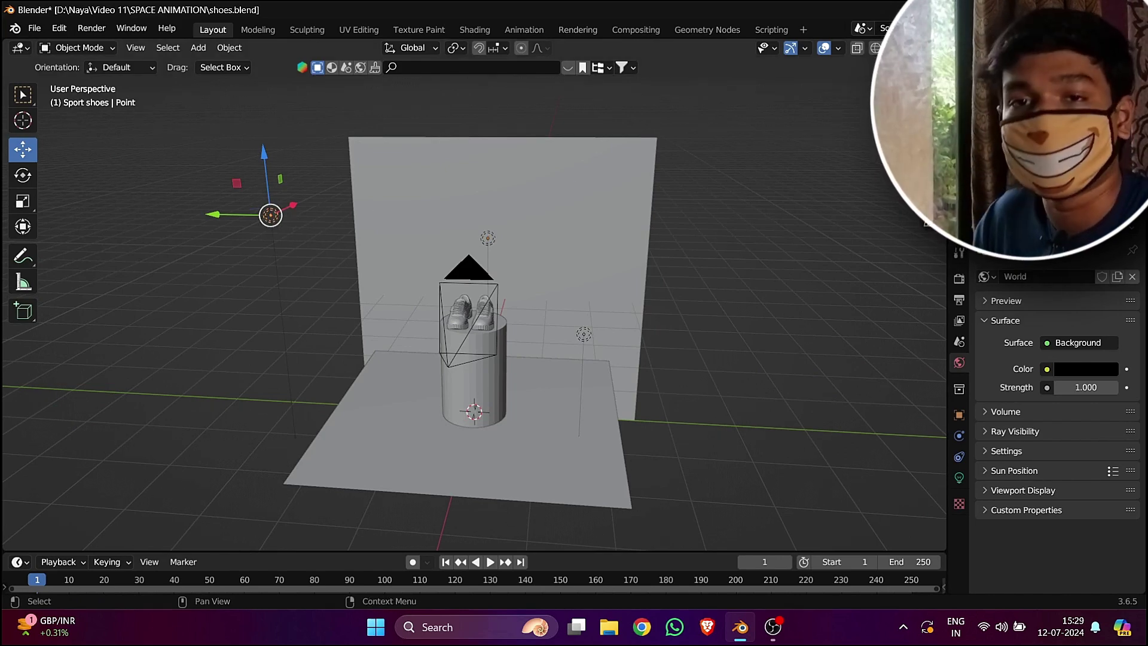
{"action": "left_click", "coordinate": [921, 48]}
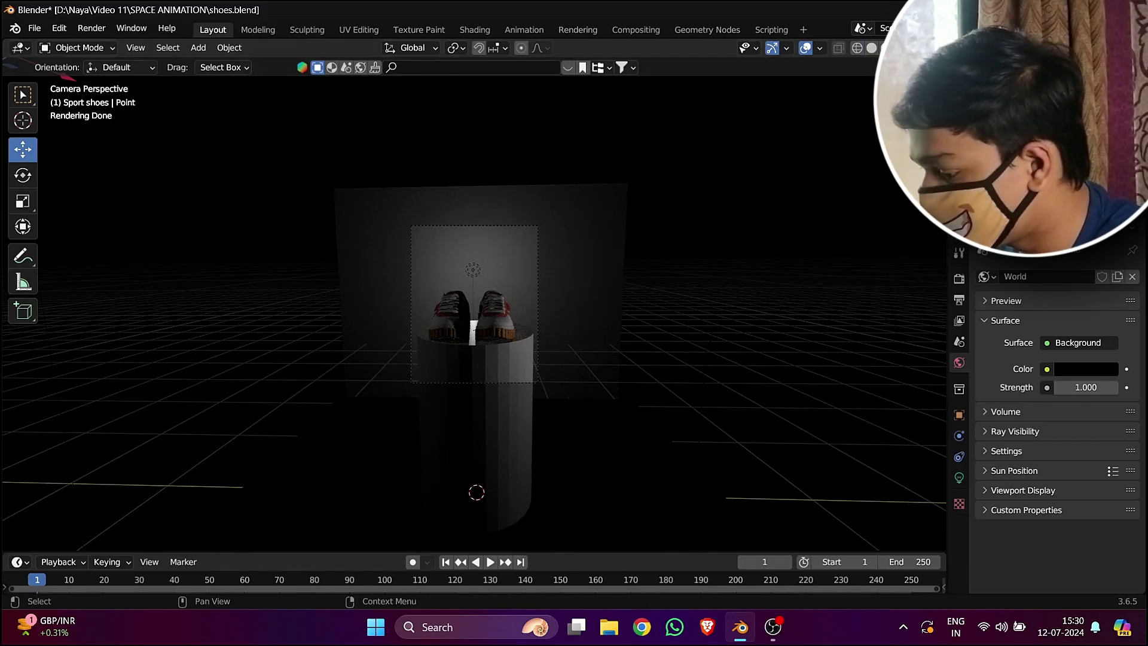
{"action": "middle_click_drag", "start_coordinate": [415, 277], "coordinate": [635, 266]}
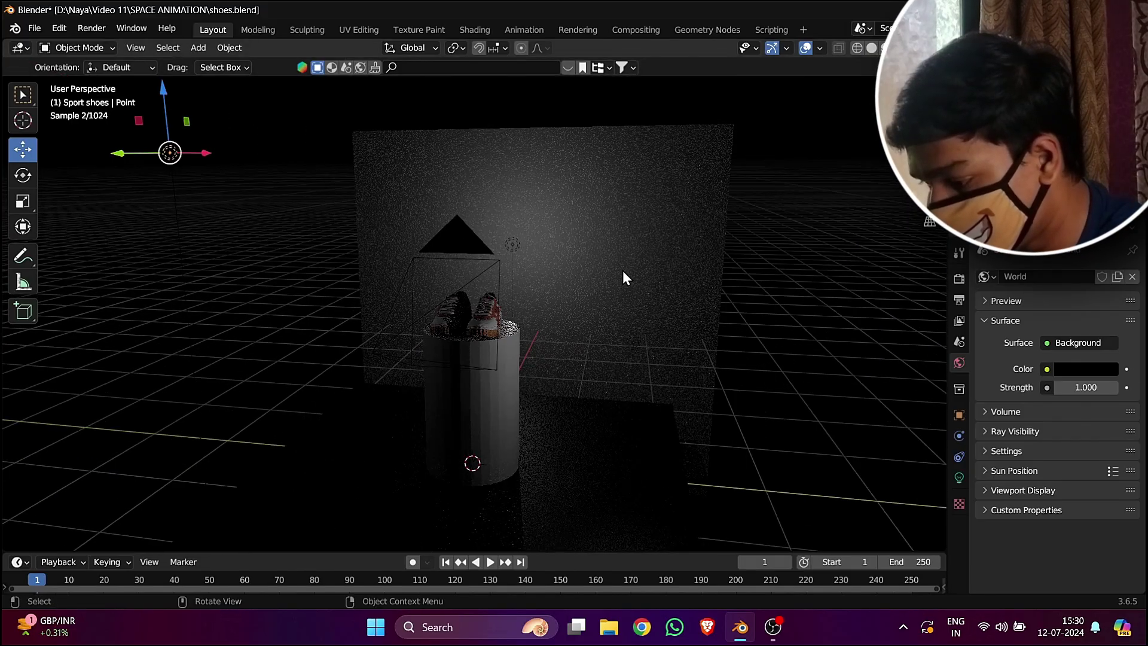
{"action": "scroll", "coordinate": [622, 270], "scroll_direction": "down", "scroll_amount": 2}
{"action": "left_click_drag", "start_coordinate": [235, 205], "coordinate": [325, 240]}
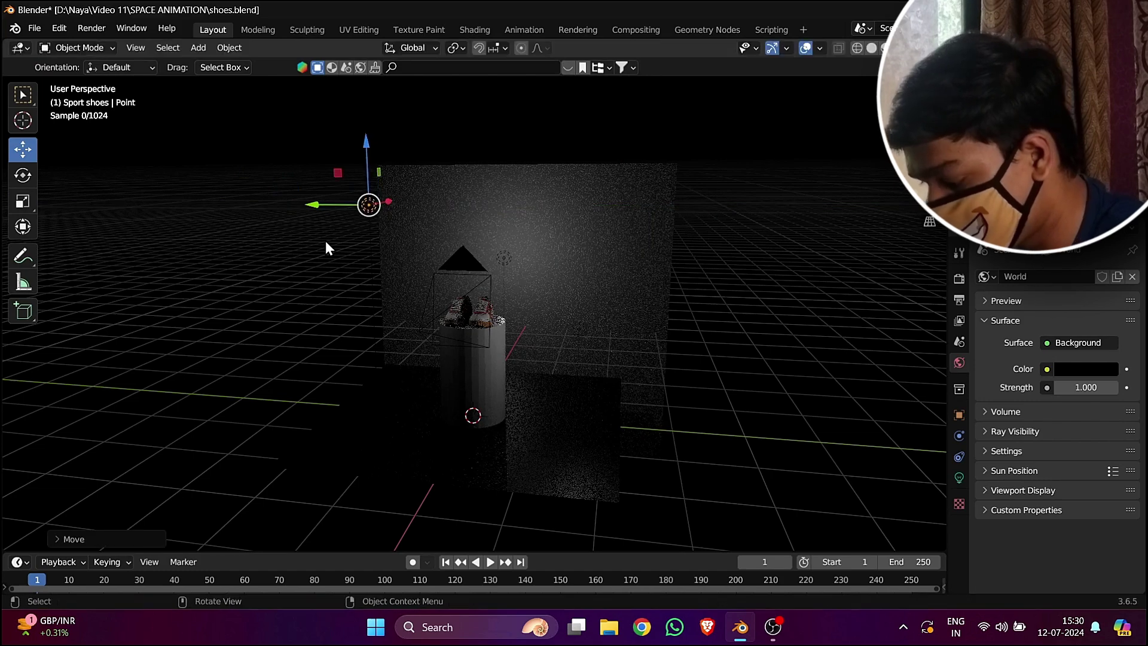
{"action": "key", "text": "KP_0"}
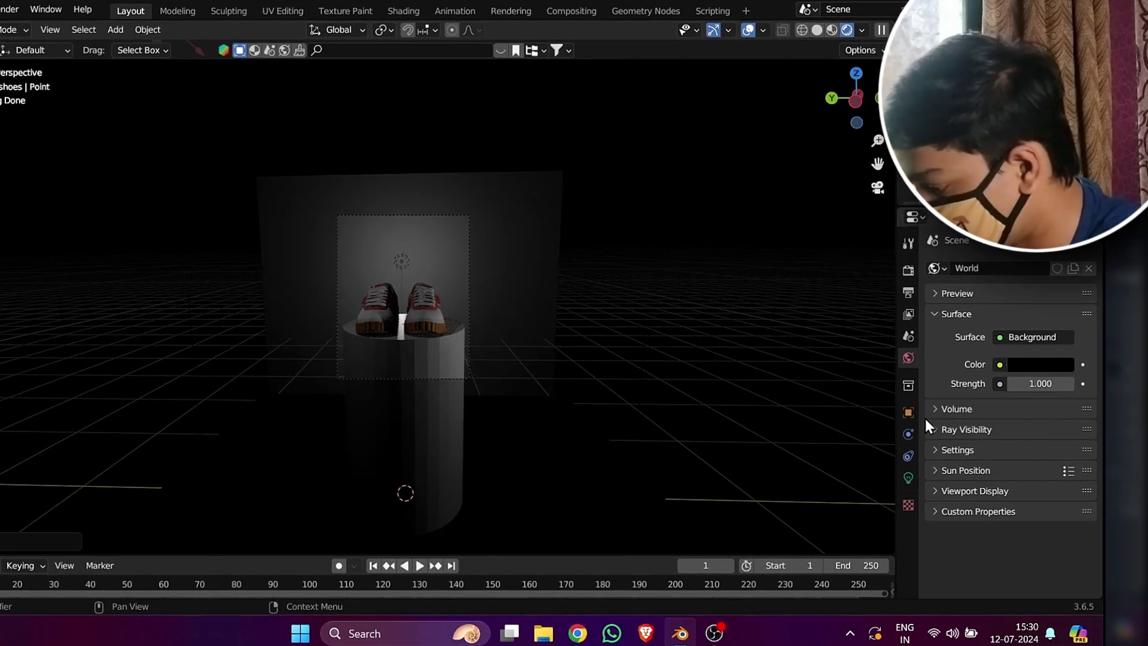
Set the first point light's power to 200 W and the second point light's power to 26.1 W.
{"action": "left_click", "coordinate": [907, 477]}
{"action": "left_click", "coordinate": [1031, 372]}
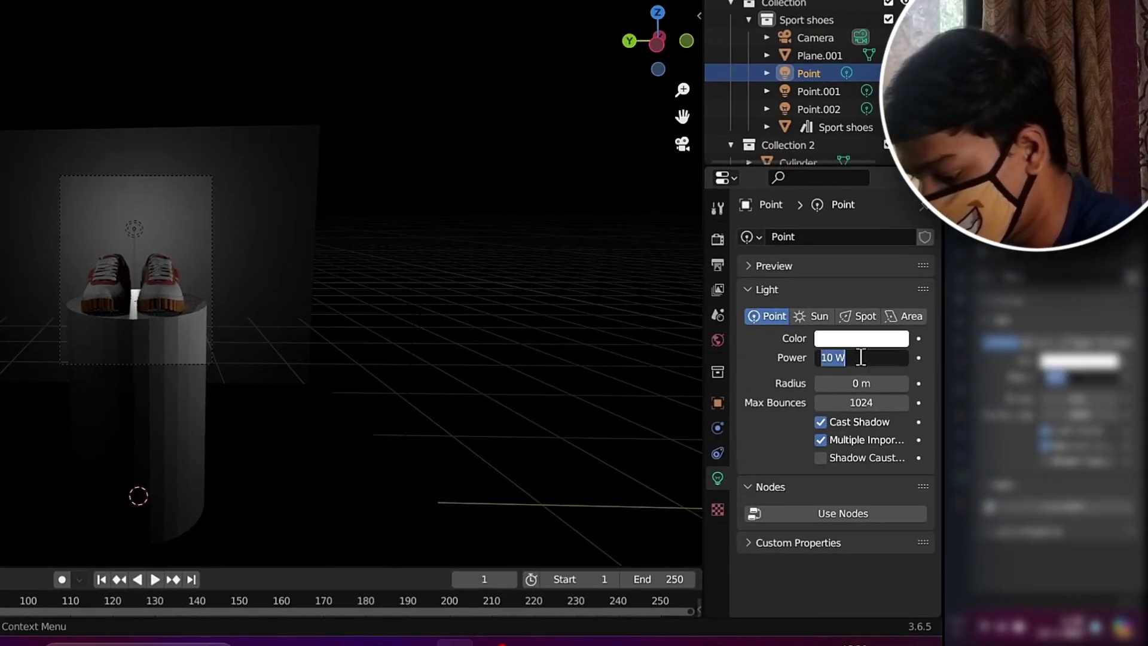
{"action": "type", "text": "200"}
{"action": "key", "text": "Return"}
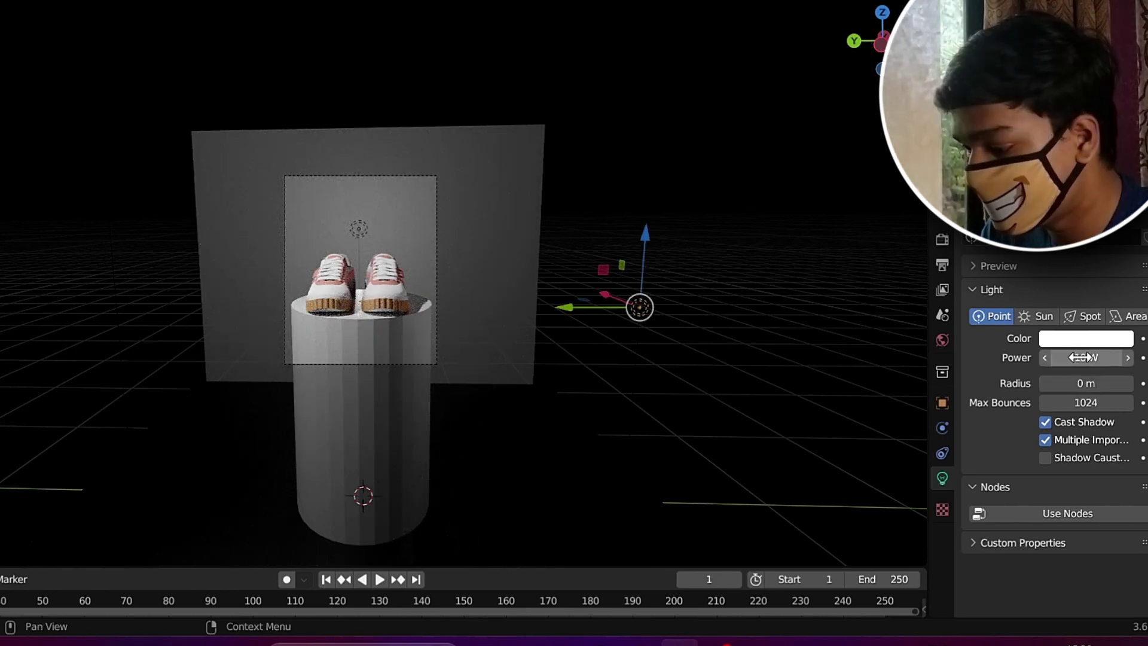
{"action": "left_click_drag", "start_coordinate": [1079, 356], "coordinate": [1084, 357]}
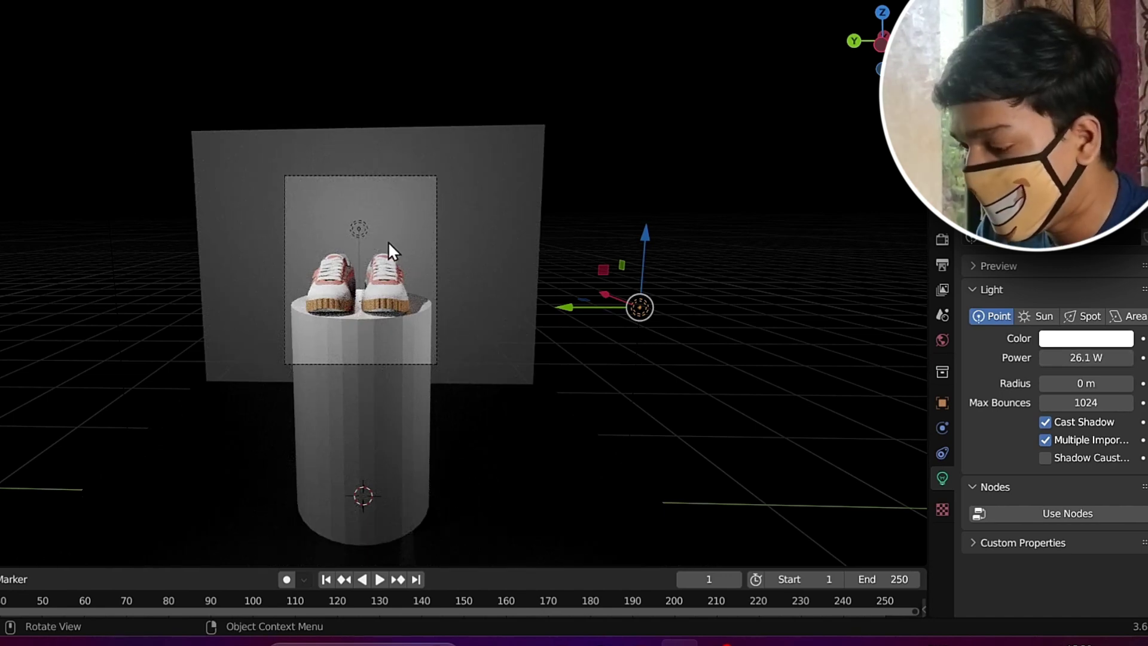
Give the upright backdrop plane a new material with a black base color.
{"action": "left_click", "coordinate": [360, 229]}
{"action": "left_click", "coordinate": [468, 243]}
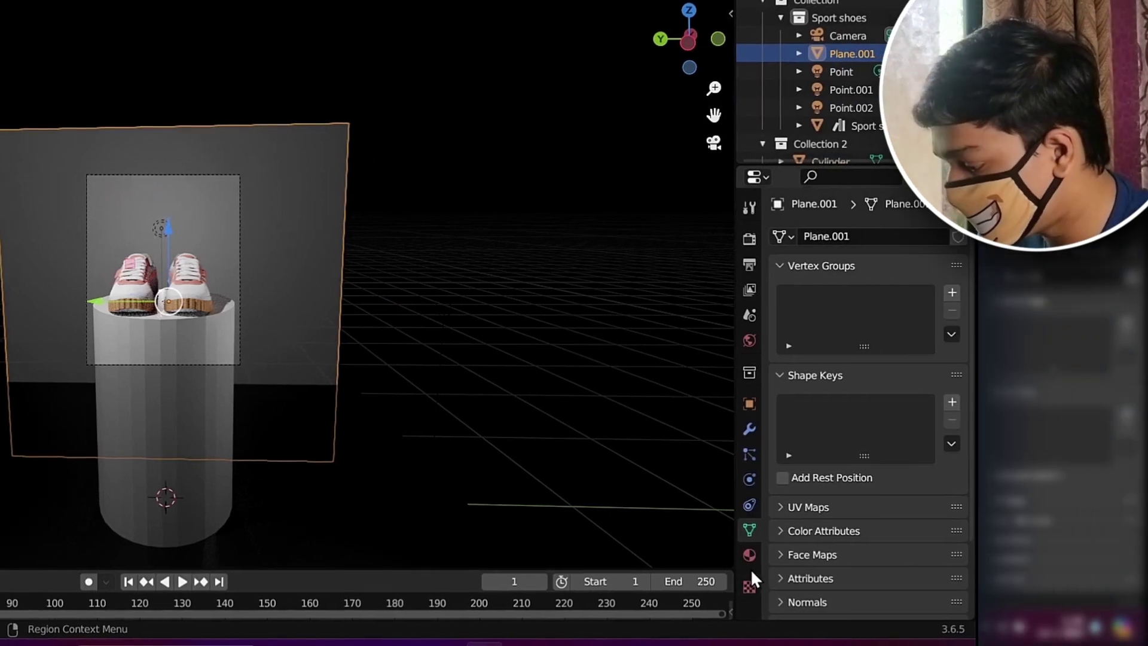
{"action": "left_click", "coordinate": [750, 558]}
{"action": "left_click", "coordinate": [848, 315]}
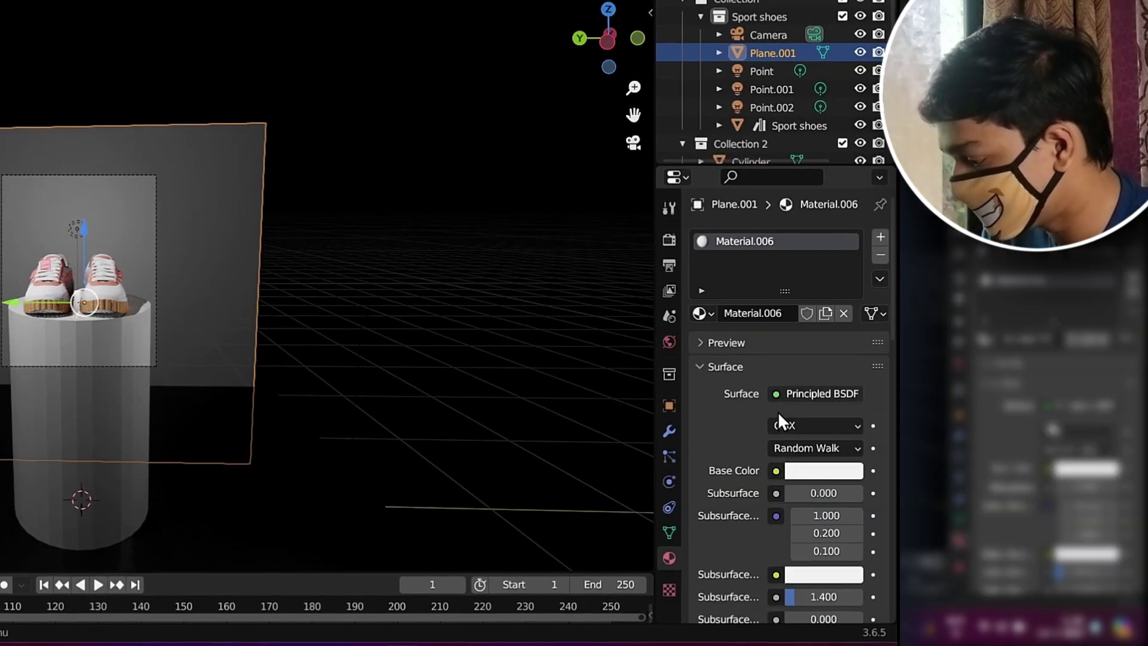
{"action": "left_click", "coordinate": [840, 479]}
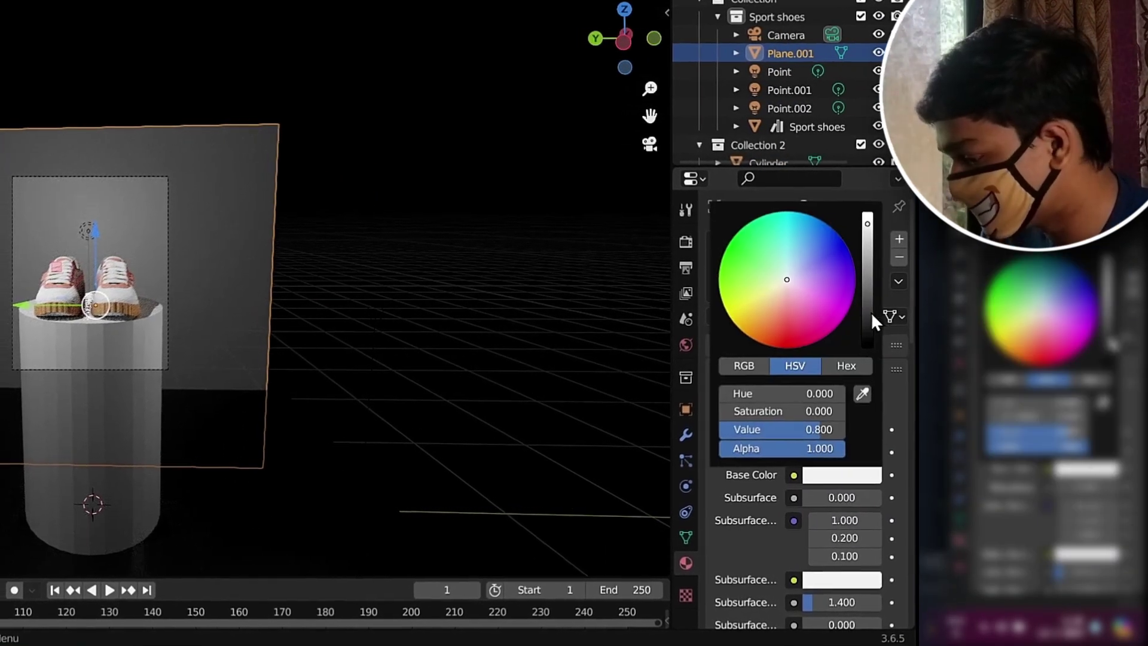
{"action": "left_click_drag", "start_coordinate": [861, 312], "coordinate": [853, 342]}
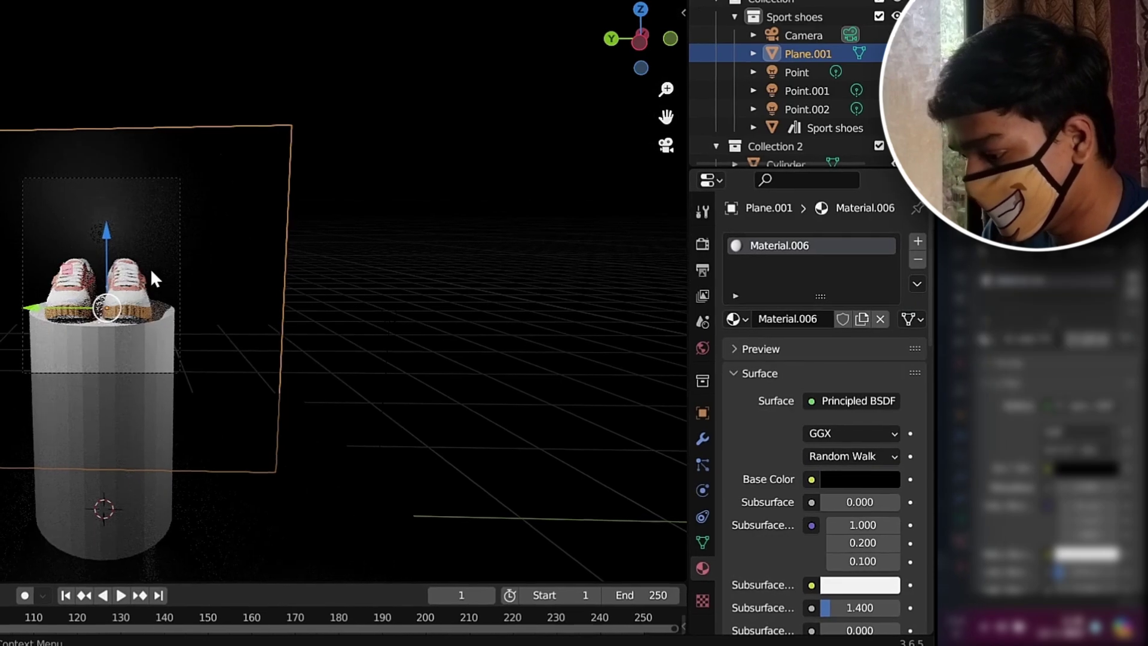
Move the third point light along the X axis closer to the backdrop plane.
{"action": "left_click", "coordinate": [104, 310]}
{"action": "middle_click_drag", "start_coordinate": [443, 328], "coordinate": [305, 313]}
{"action": "scroll", "coordinate": [430, 341], "scroll_direction": "down", "scroll_amount": 3}
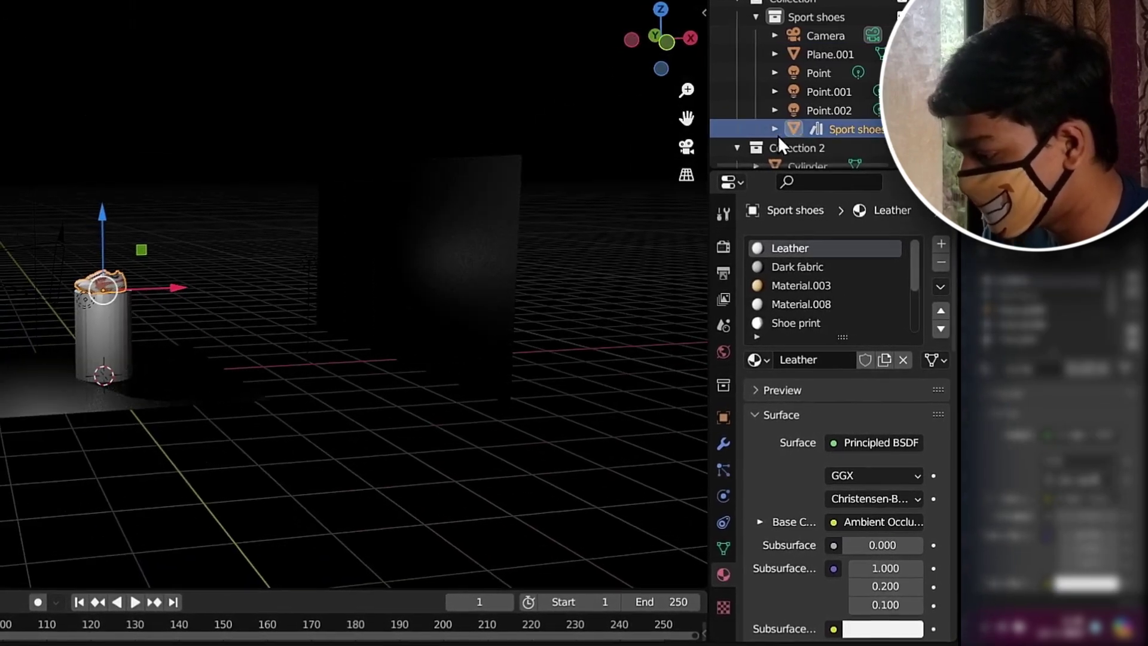
{"action": "left_click", "coordinate": [835, 109]}
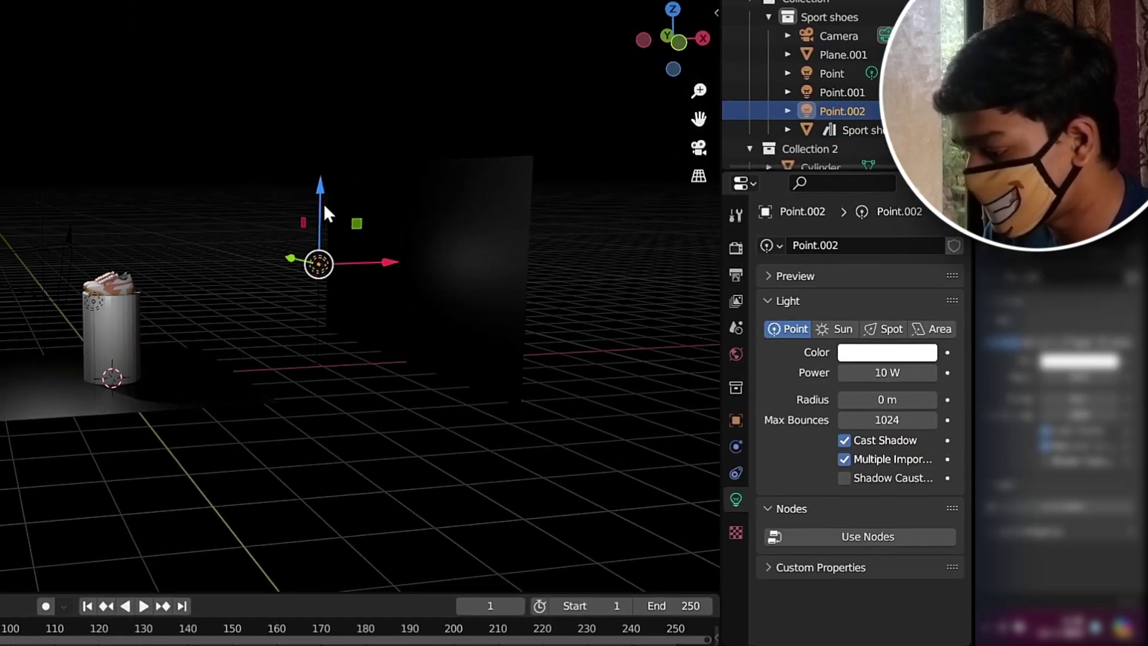
{"action": "left_click_drag", "start_coordinate": [362, 251], "coordinate": [393, 251]}
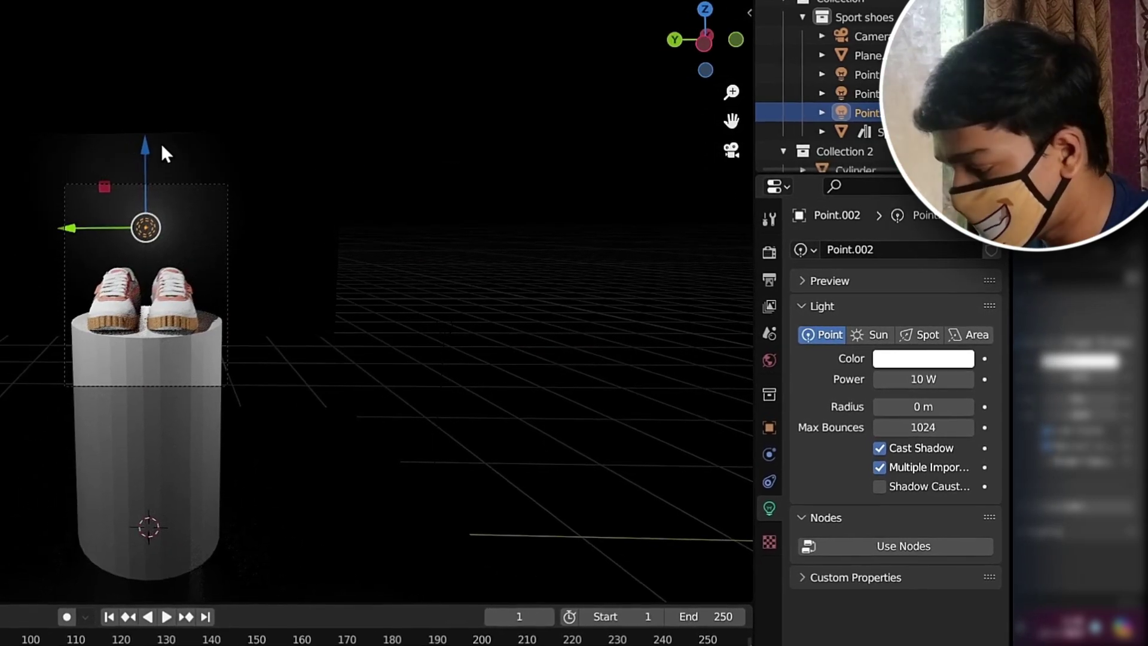
Set the third point light's power to 48.3 W and fine-tune its position in front of the backdrop.
{"action": "left_click_drag", "start_coordinate": [928, 379], "coordinate": [873, 385]}
{"action": "left_click_drag", "start_coordinate": [159, 150], "coordinate": [174, 160]}
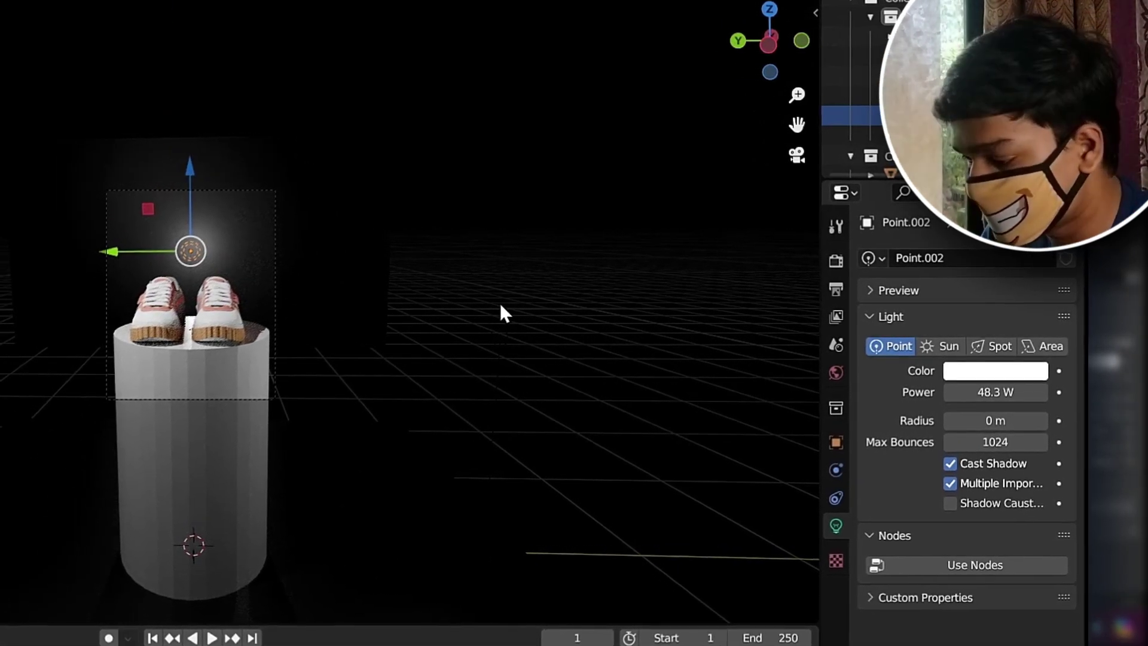
{"action": "middle_click_drag", "start_coordinate": [658, 325], "coordinate": [497, 382]}
{"action": "scroll", "coordinate": [602, 380], "scroll_direction": "down", "scroll_amount": 5}
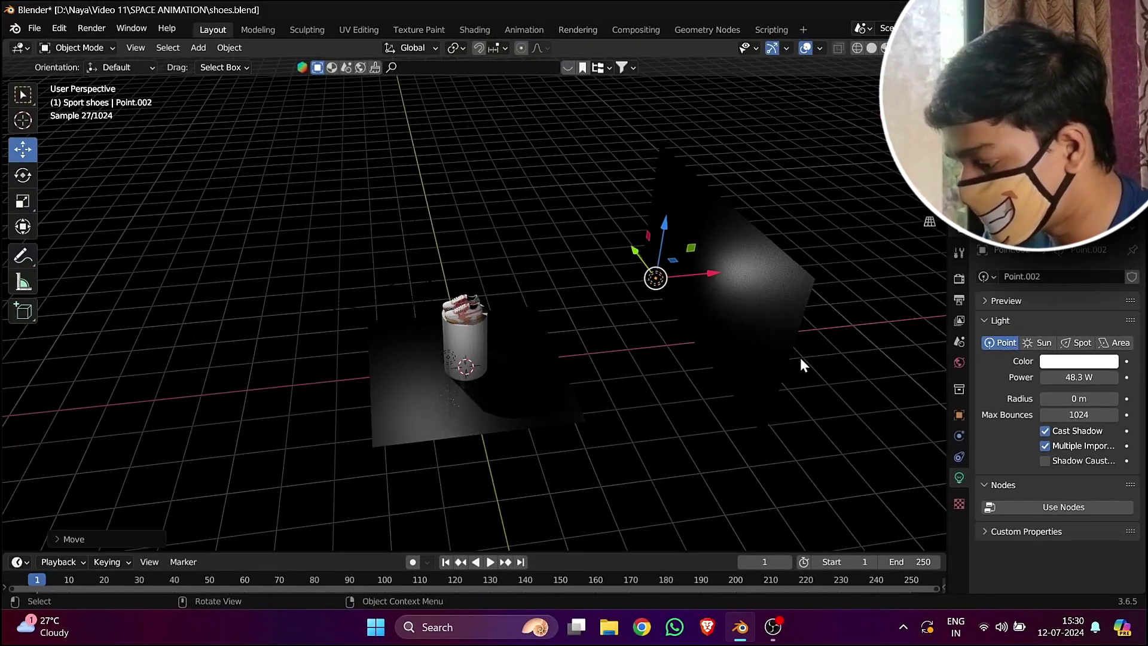
{"action": "left_click", "coordinate": [701, 328], "text": "shift"}
{"action": "left_click_drag", "start_coordinate": [708, 302], "coordinate": [682, 308]}
{"action": "key", "text": "KP_0"}
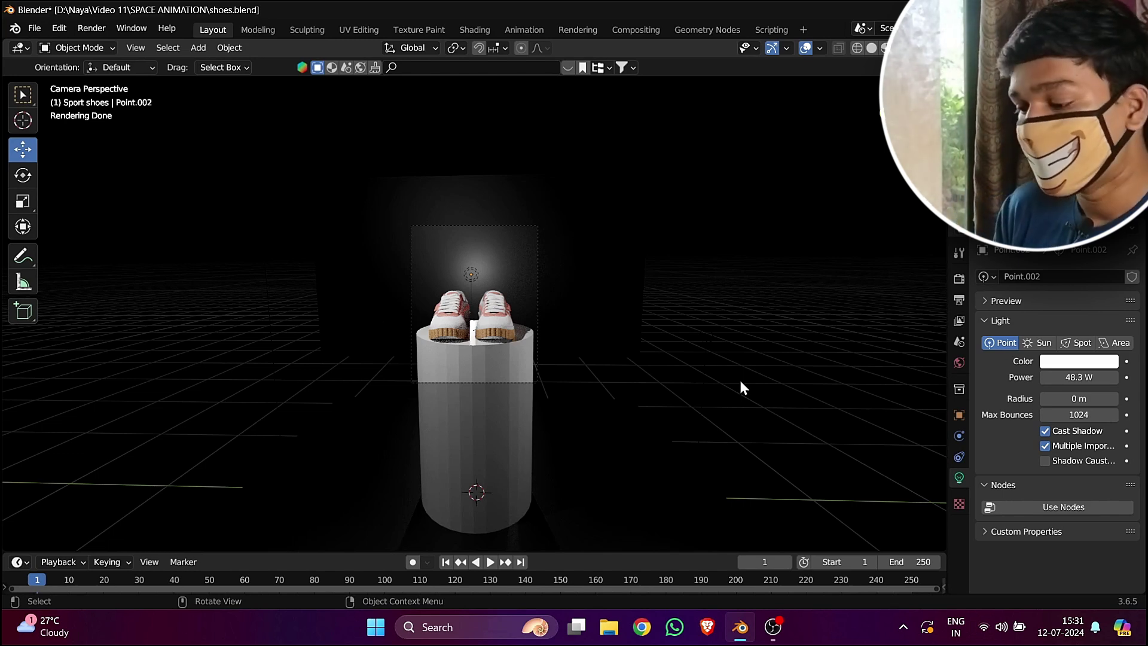
Switch to solid shading and review the settings of the point lights one after another.
{"action": "middle_click_drag", "start_coordinate": [622, 378], "coordinate": [553, 415]}
{"action": "left_click", "coordinate": [872, 48]}
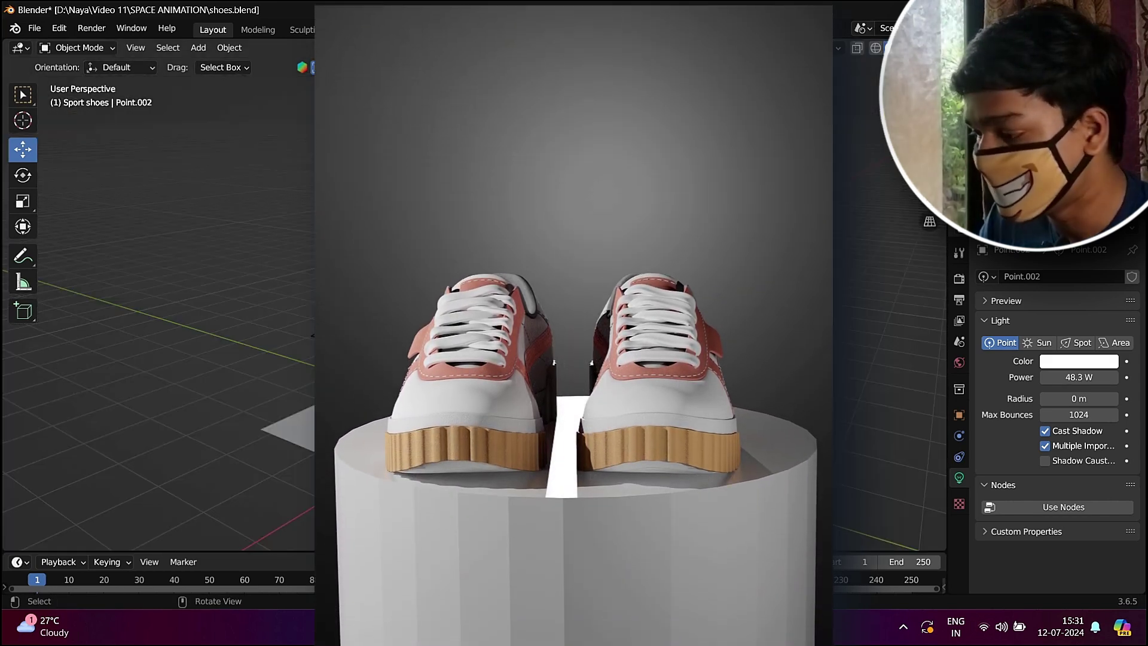
{"action": "scroll", "coordinate": [573, 335], "scroll_direction": "down", "scroll_amount": 2}
{"action": "left_click", "coordinate": [1025, 149]}
{"action": "left_click", "coordinate": [1027, 165]}
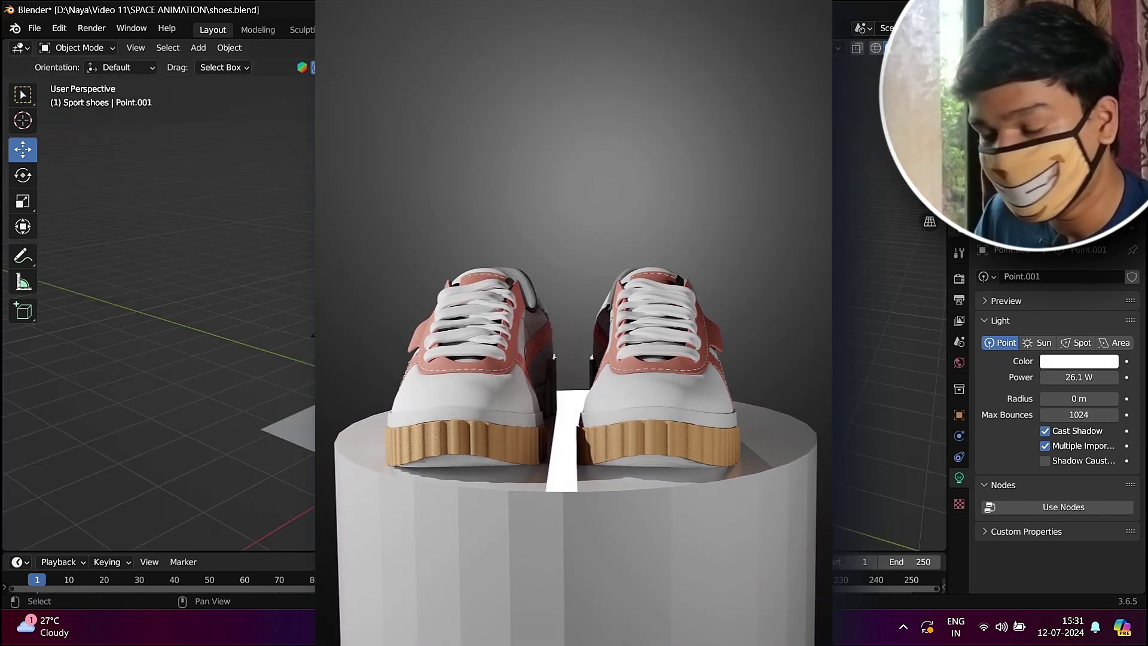
{"action": "left_click", "coordinate": [1027, 179]}
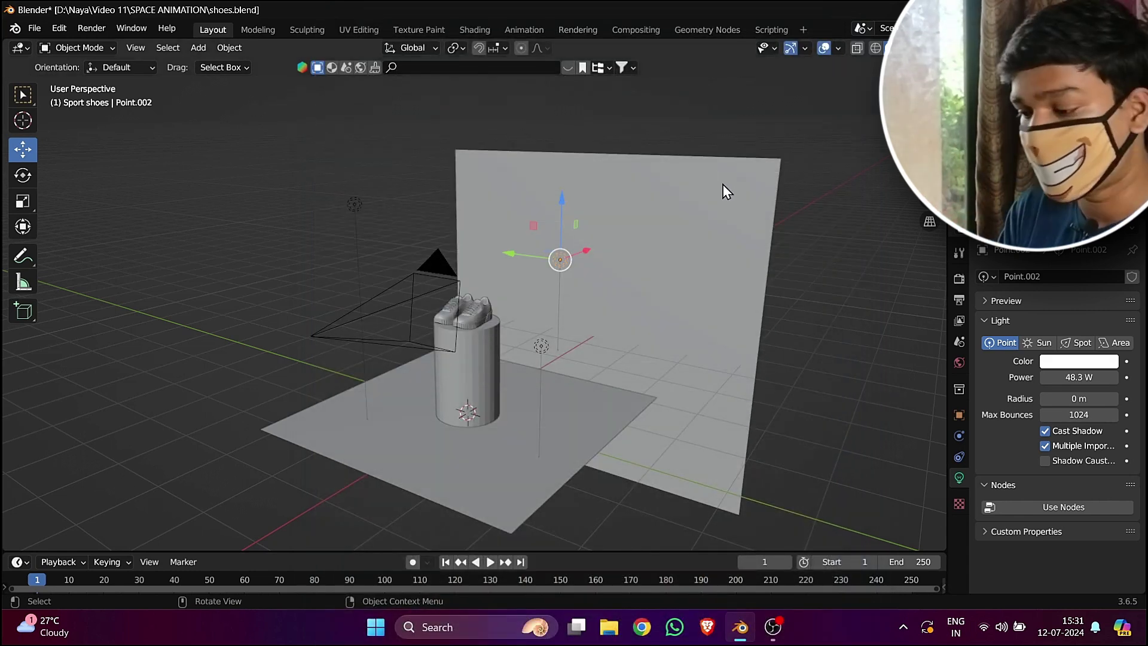
Delete all three point lights from the Sport shoes collection.
{"action": "scroll", "coordinate": [469, 302], "scroll_direction": "down", "scroll_amount": 6}
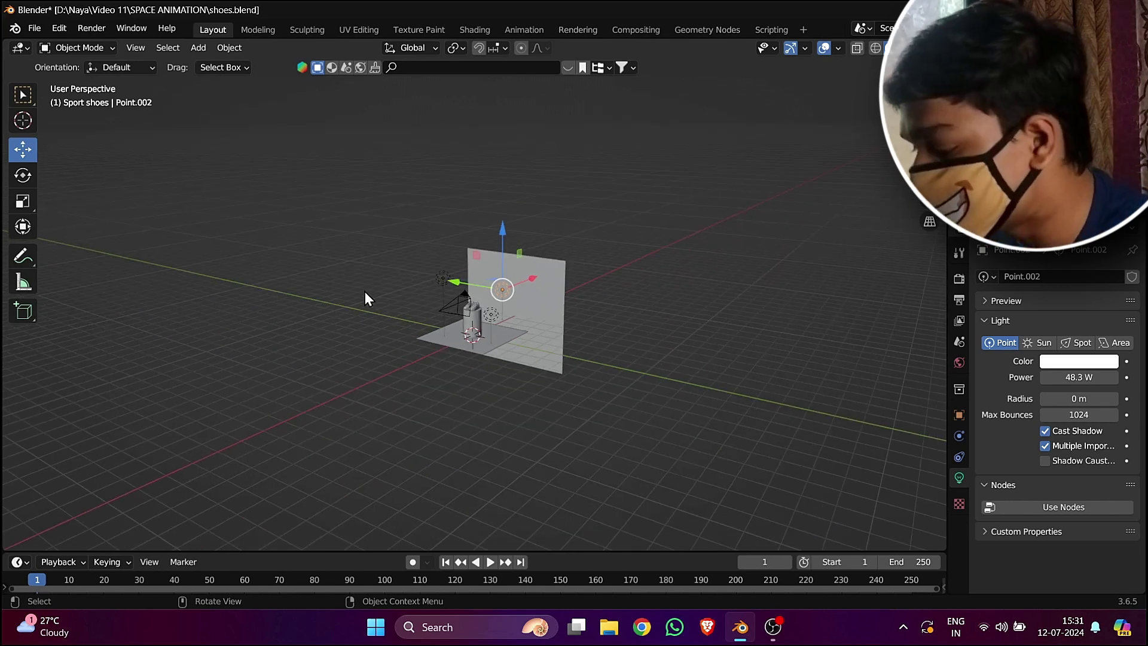
{"action": "middle_click_drag", "start_coordinate": [364, 296], "coordinate": [451, 253]}
{"action": "scroll", "coordinate": [452, 254], "scroll_direction": "up", "scroll_amount": 3}
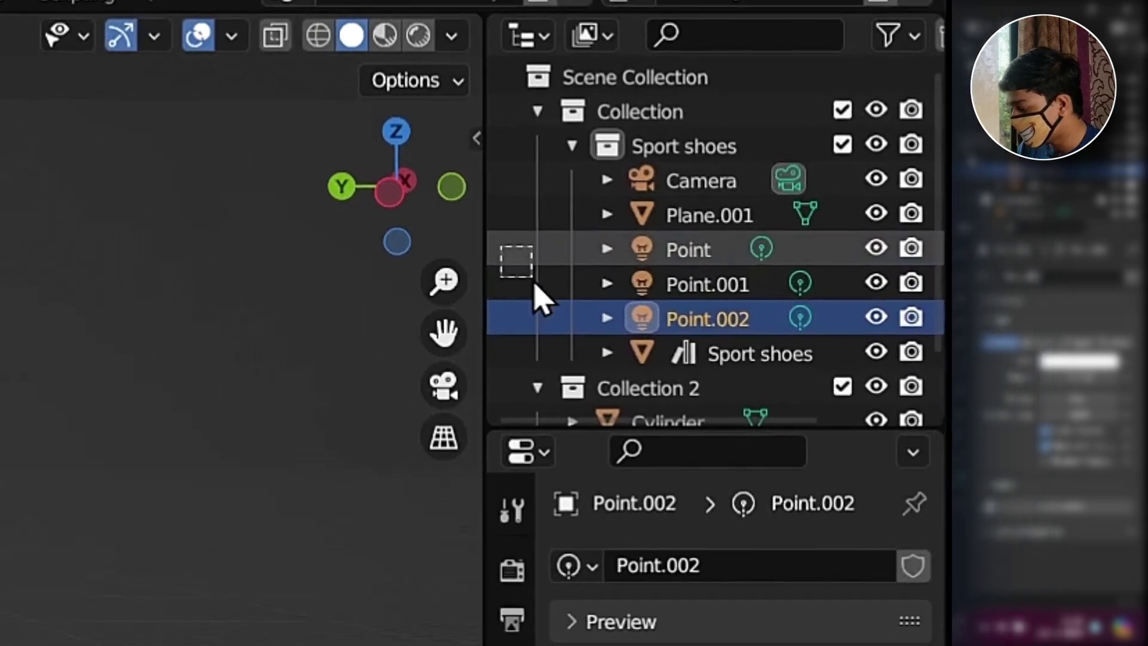
{"action": "left_click_drag", "start_coordinate": [534, 285], "coordinate": [555, 331]}
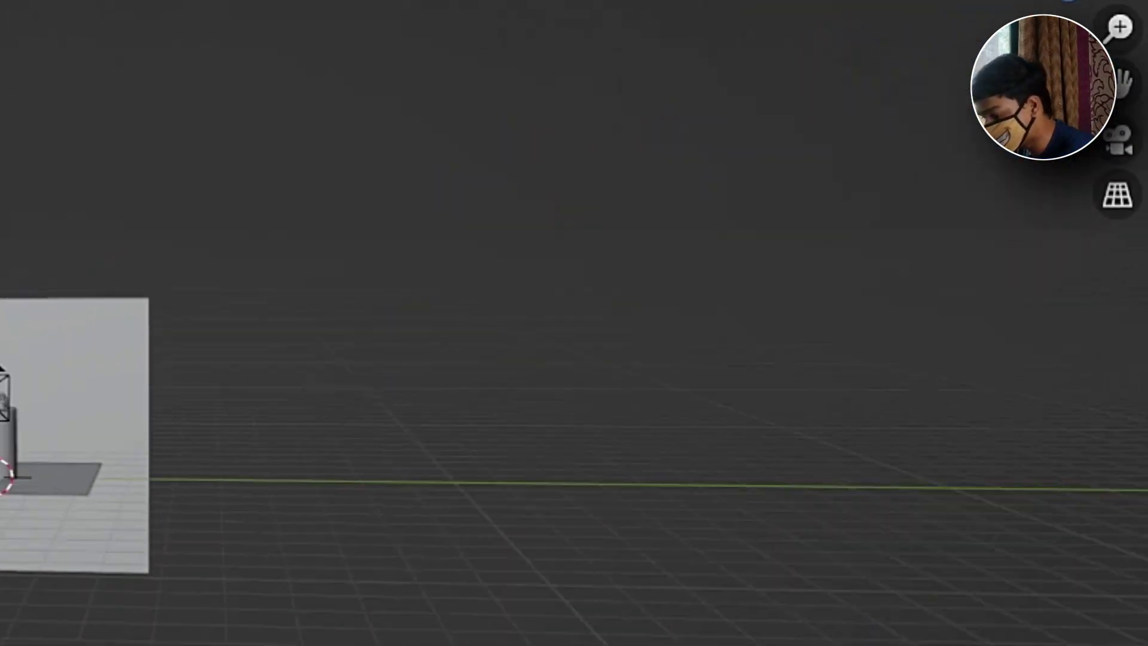
Add an area light to the scene.
{"action": "scroll", "coordinate": [612, 325], "scroll_direction": "up", "scroll_amount": 3}
{"action": "middle_click_drag", "start_coordinate": [613, 328], "coordinate": [586, 343]}
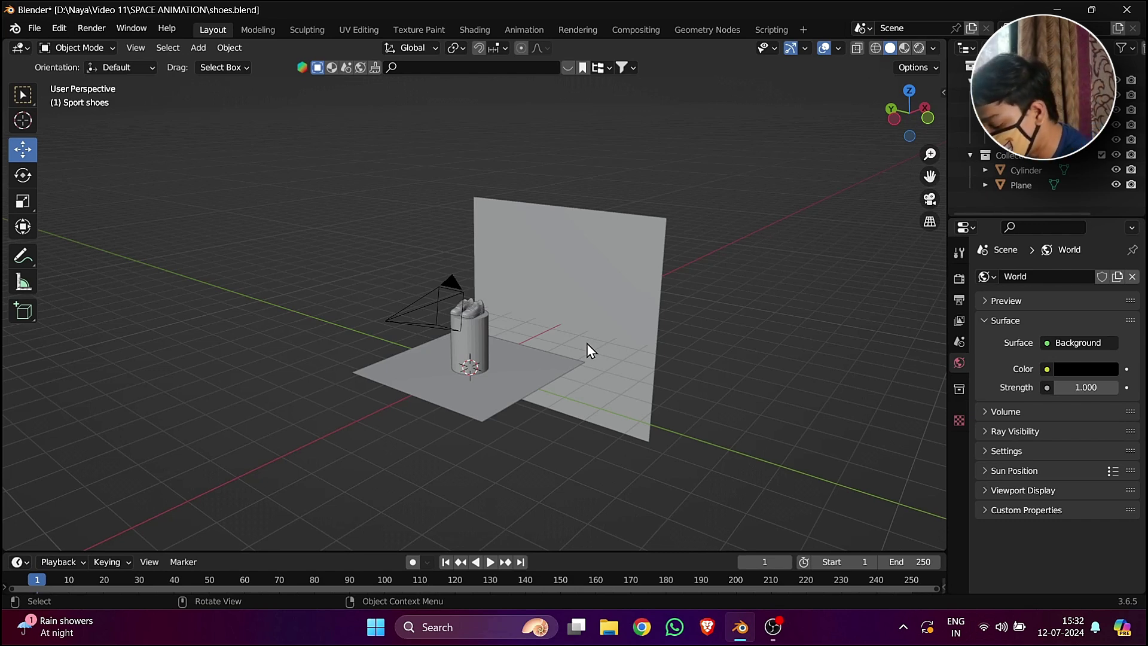
{"action": "key", "text": "shift+a"}
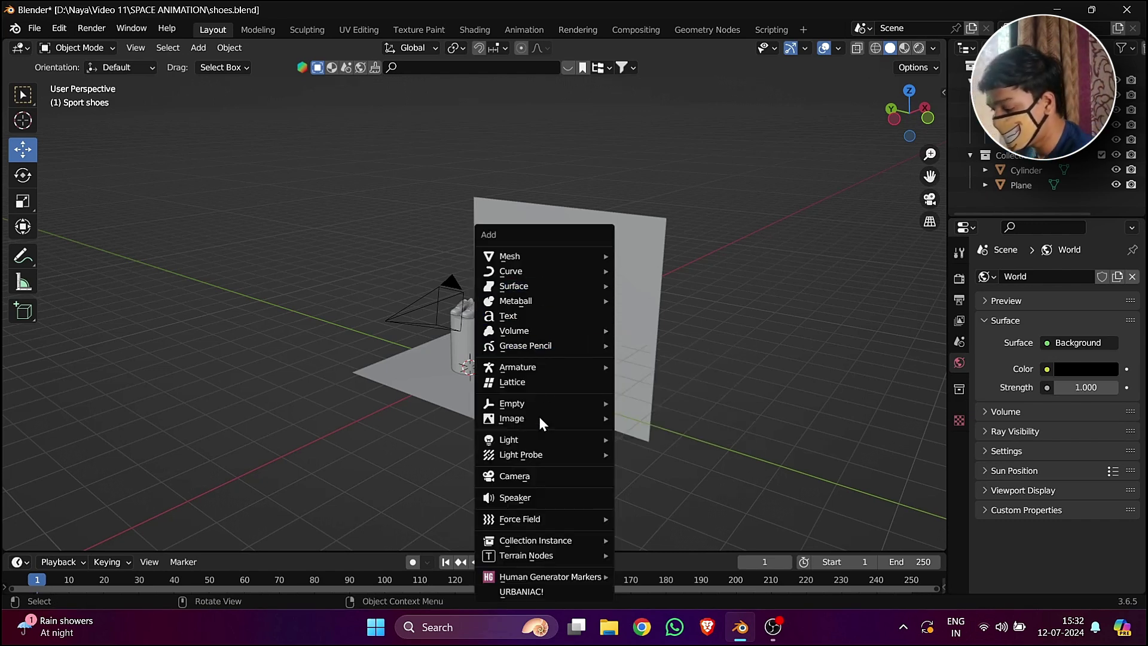
{"action": "mouse_move", "coordinate": [533, 441]}
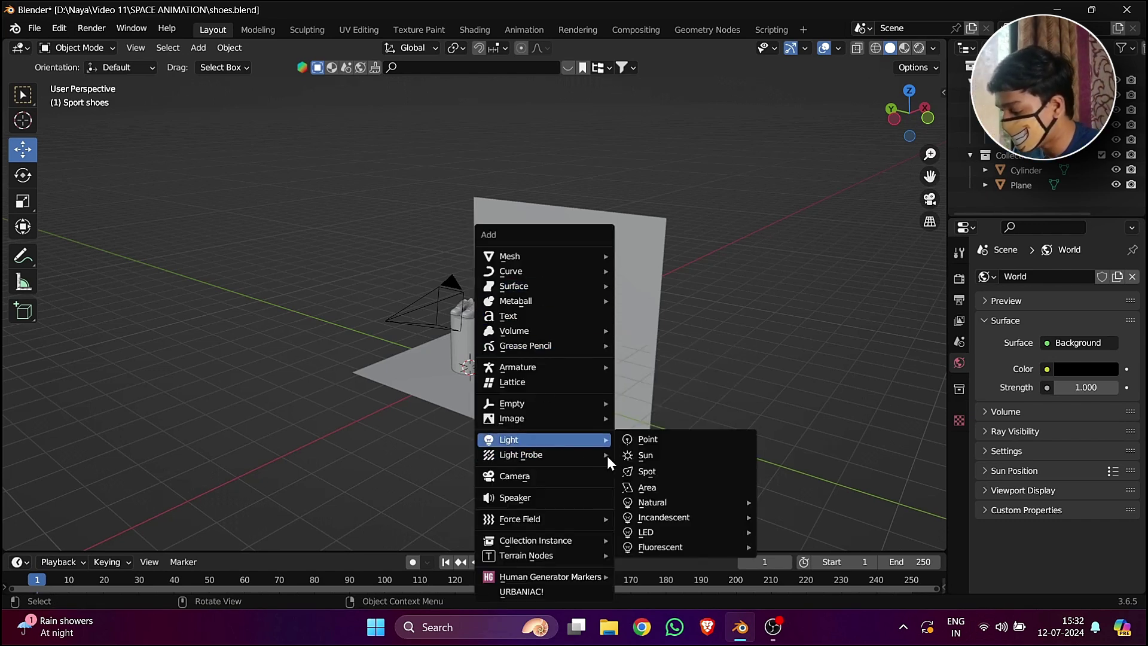
{"action": "left_click", "coordinate": [658, 485]}
Move the area light along the Y axis to one side of the cylinder and raise it along Z.
{"action": "middle_click_drag", "start_coordinate": [514, 474], "coordinate": [587, 471]}
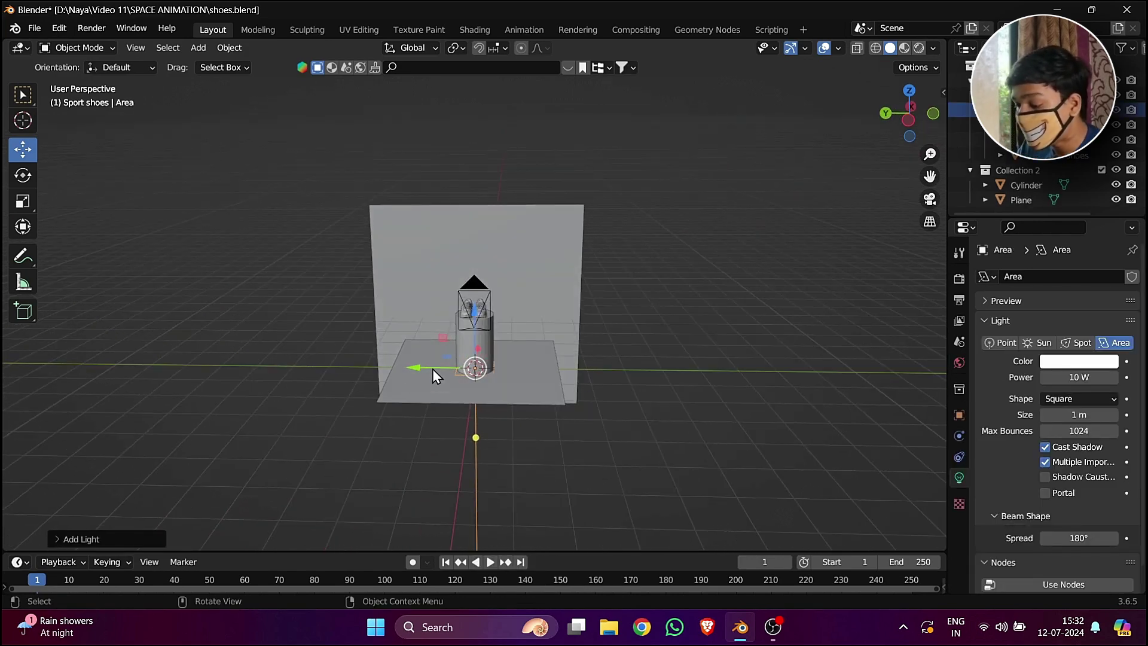
{"action": "left_click_drag", "start_coordinate": [432, 368], "coordinate": [499, 372]}
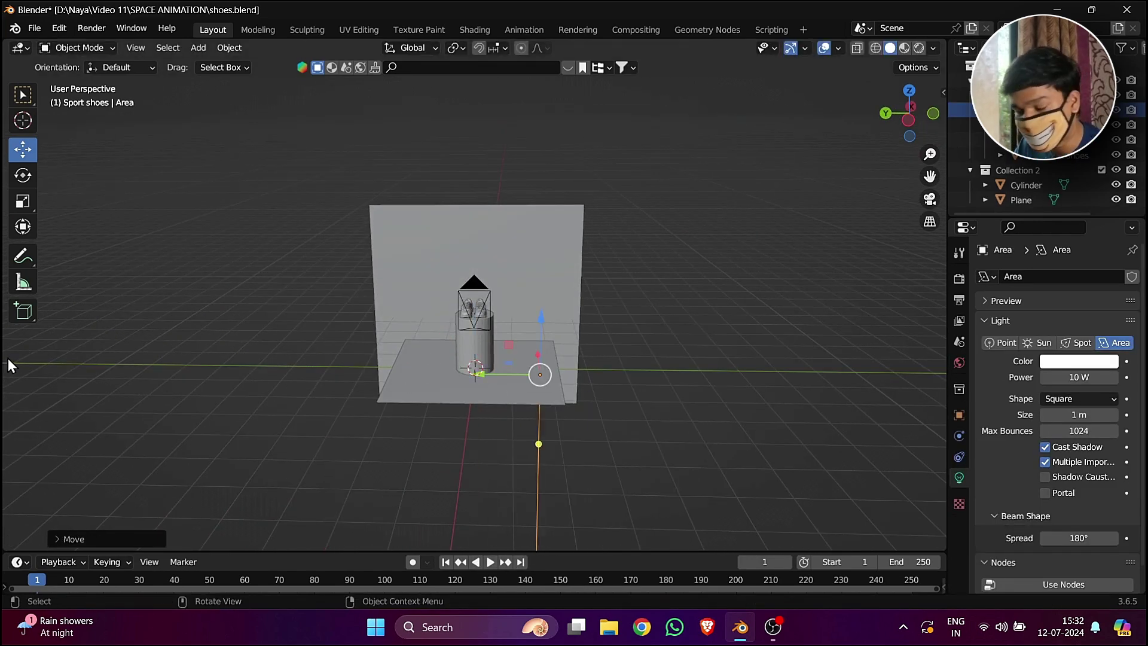
{"action": "key", "text": "ctrl+z"}
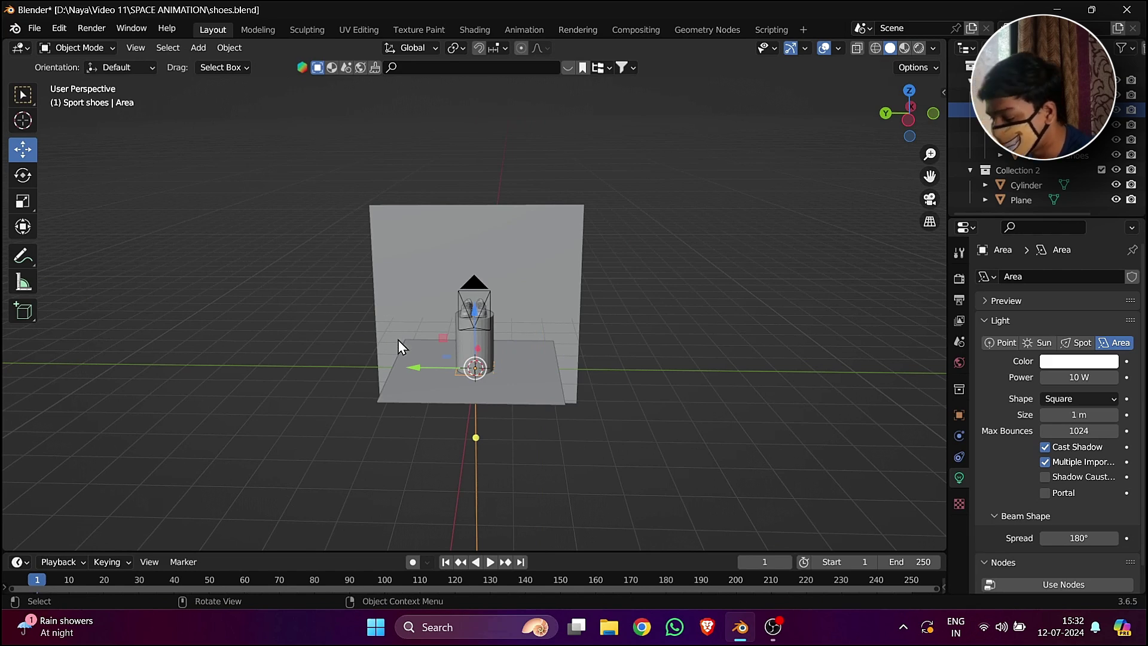
{"action": "left_click_drag", "start_coordinate": [414, 369], "coordinate": [485, 370]}
{"action": "left_click_drag", "start_coordinate": [551, 315], "coordinate": [637, 387]}
Rotate the area light upright to face the shoes and raise it slightly along the Z axis.
{"action": "left_click", "coordinate": [23, 175]}
{"action": "middle_click_drag", "start_coordinate": [637, 387], "coordinate": [425, 321]}
{"action": "scroll", "coordinate": [492, 362], "scroll_direction": "up", "scroll_amount": 6}
{"action": "scroll", "coordinate": [425, 320], "scroll_direction": "down", "scroll_amount": 3}
{"action": "left_click", "coordinate": [23, 152]}
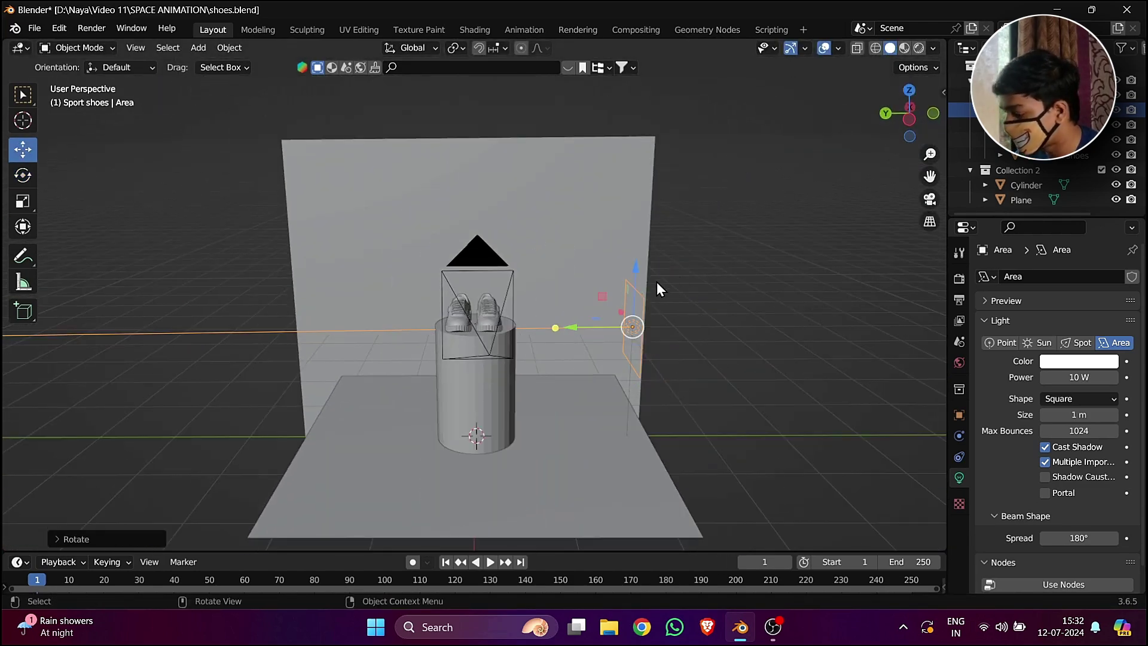
{"action": "left_click_drag", "start_coordinate": [637, 266], "coordinate": [629, 243]}
Enlarge the area light beside the podium to a size of about 2.88 m.
{"action": "middle_click_drag", "start_coordinate": [688, 380], "coordinate": [573, 380]}
{"action": "left_click", "coordinate": [462, 364]}
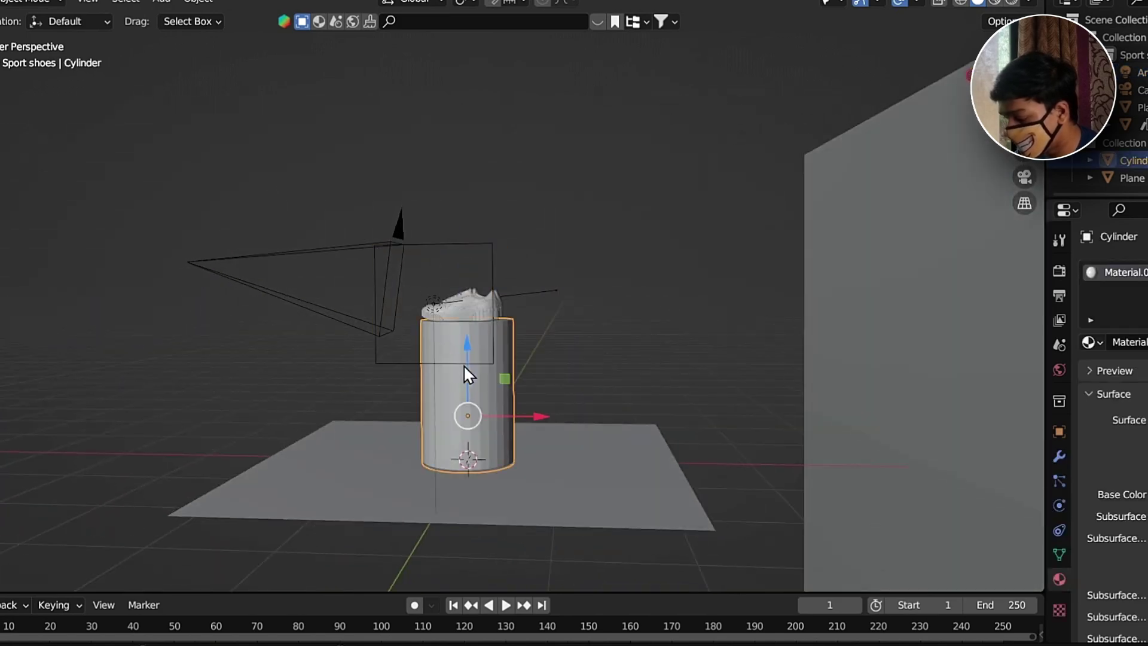
{"action": "left_click", "coordinate": [493, 254]}
{"action": "left_click_drag", "start_coordinate": [492, 245], "coordinate": [682, 203]}
{"action": "middle_click_drag", "start_coordinate": [661, 303], "coordinate": [875, 342]}
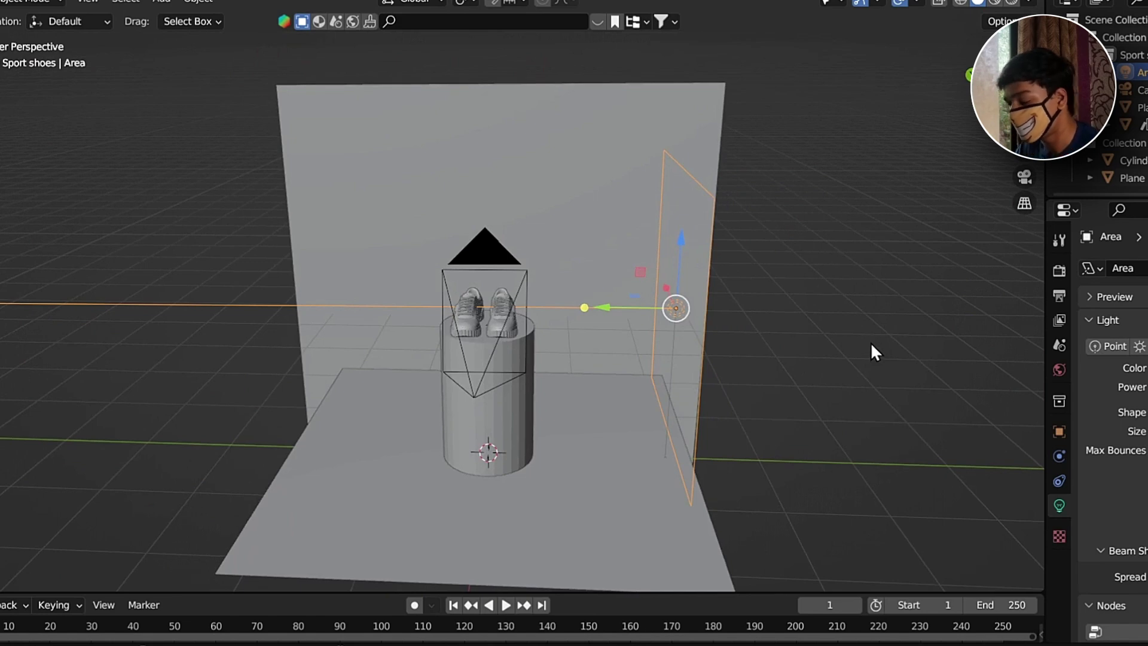
{"action": "scroll", "coordinate": [867, 342], "scroll_direction": "down", "scroll_amount": 3}
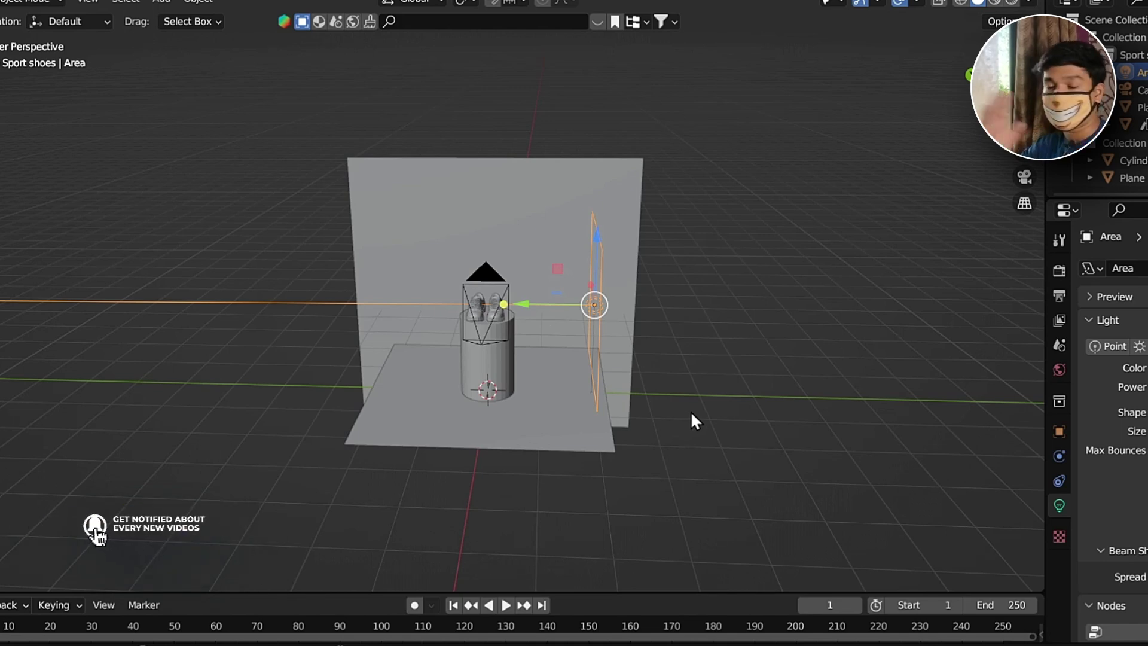
{"action": "scroll", "coordinate": [551, 422], "scroll_direction": "up", "scroll_amount": 4}
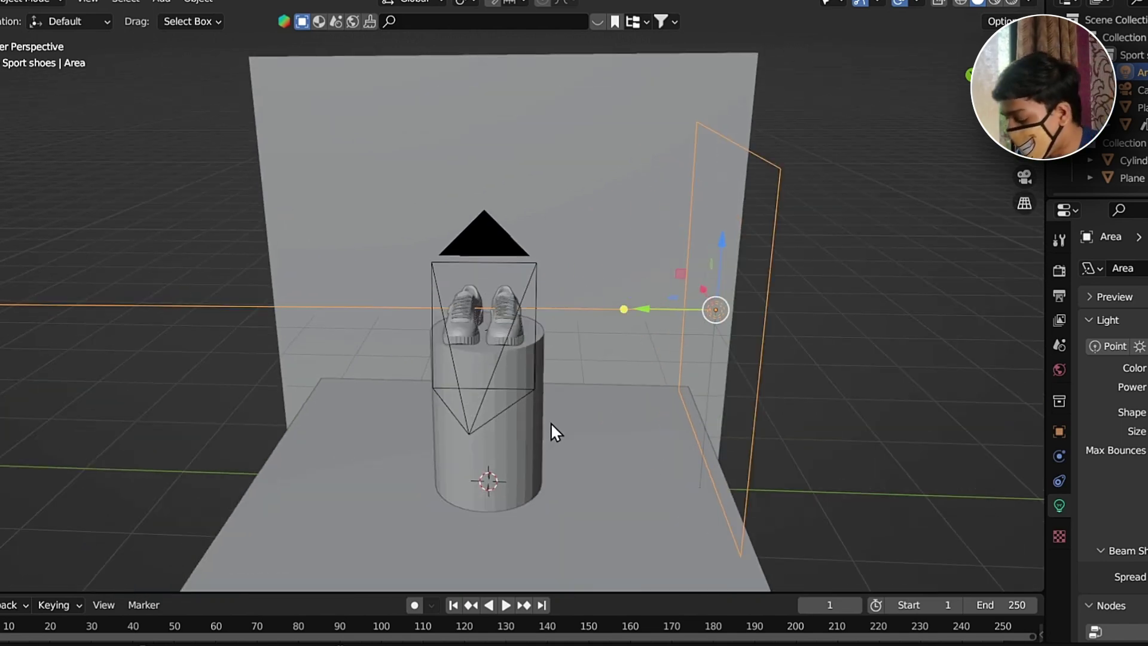
Show the camera view in rendered shading and raise the area light's power to about 200.7 W.
{"action": "key", "text": "KP_0"}
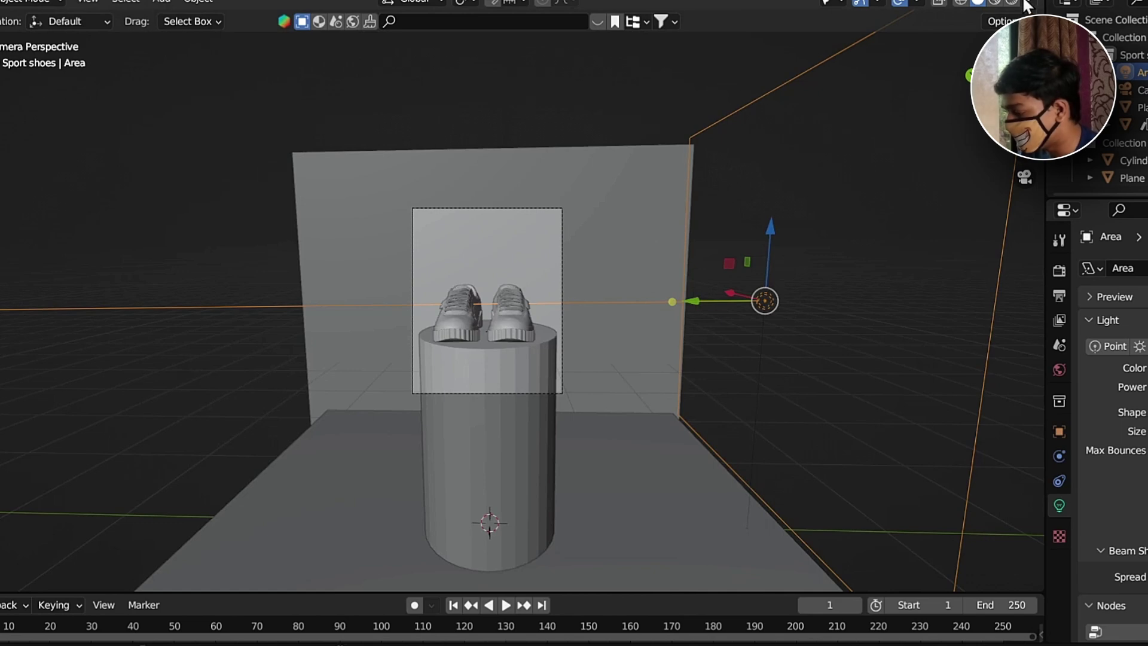
{"action": "key", "text": "z"}
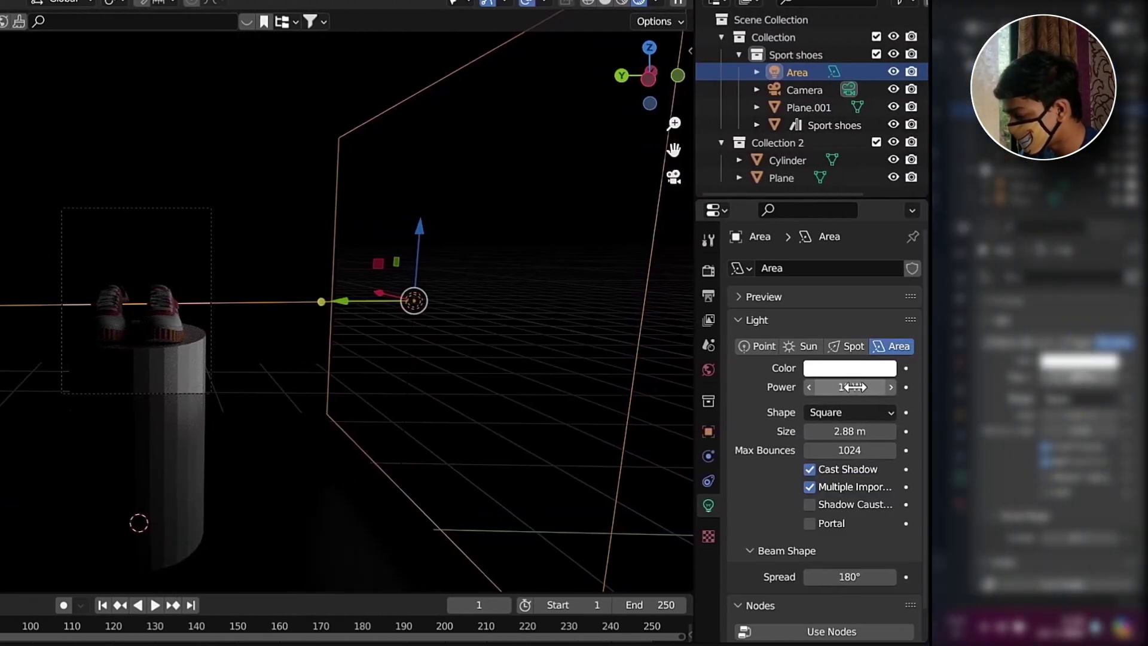
{"action": "left_click_drag", "start_coordinate": [855, 386], "coordinate": [979, 387]}
{"action": "left_click", "coordinate": [527, 299]}
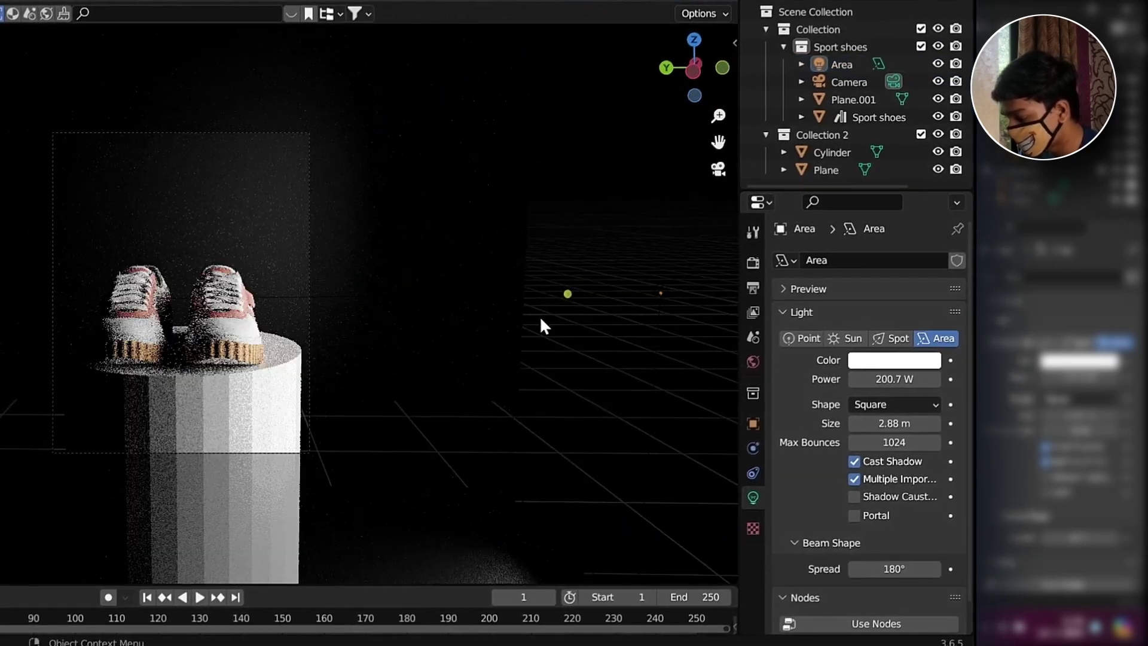
Resize the area light to about 1.94 m and return to the camera view.
{"action": "left_click", "coordinate": [475, 290]}
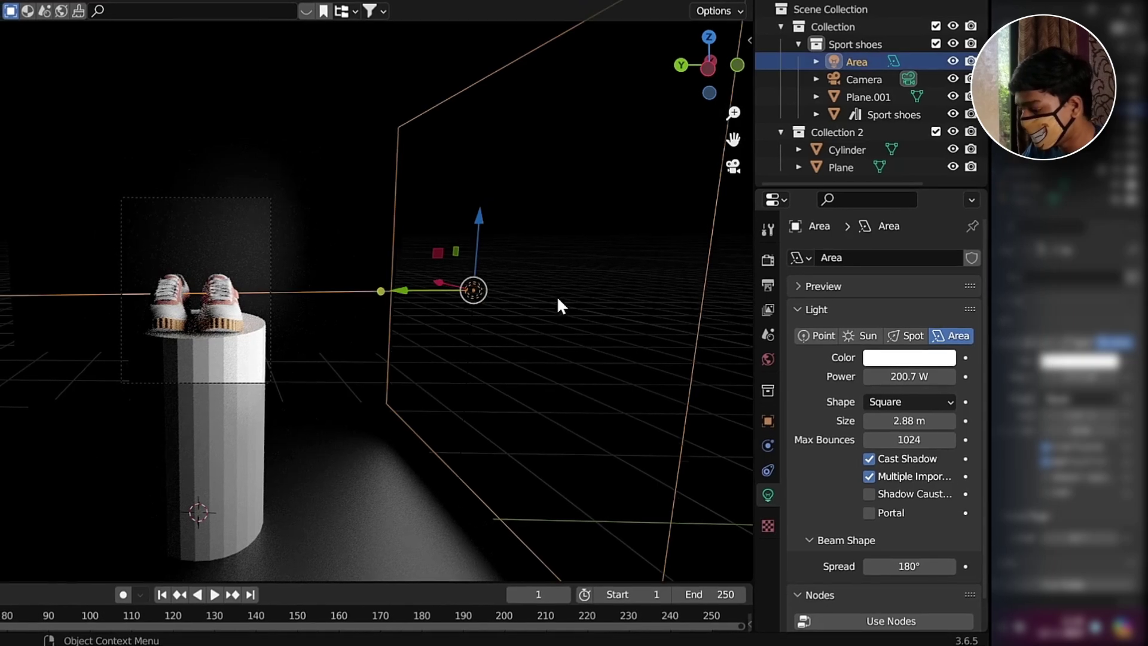
{"action": "middle_click_drag", "start_coordinate": [558, 297], "coordinate": [381, 325]}
{"action": "scroll", "coordinate": [500, 328], "scroll_direction": "down", "scroll_amount": 4}
{"action": "left_click_drag", "start_coordinate": [281, 384], "coordinate": [269, 355]}
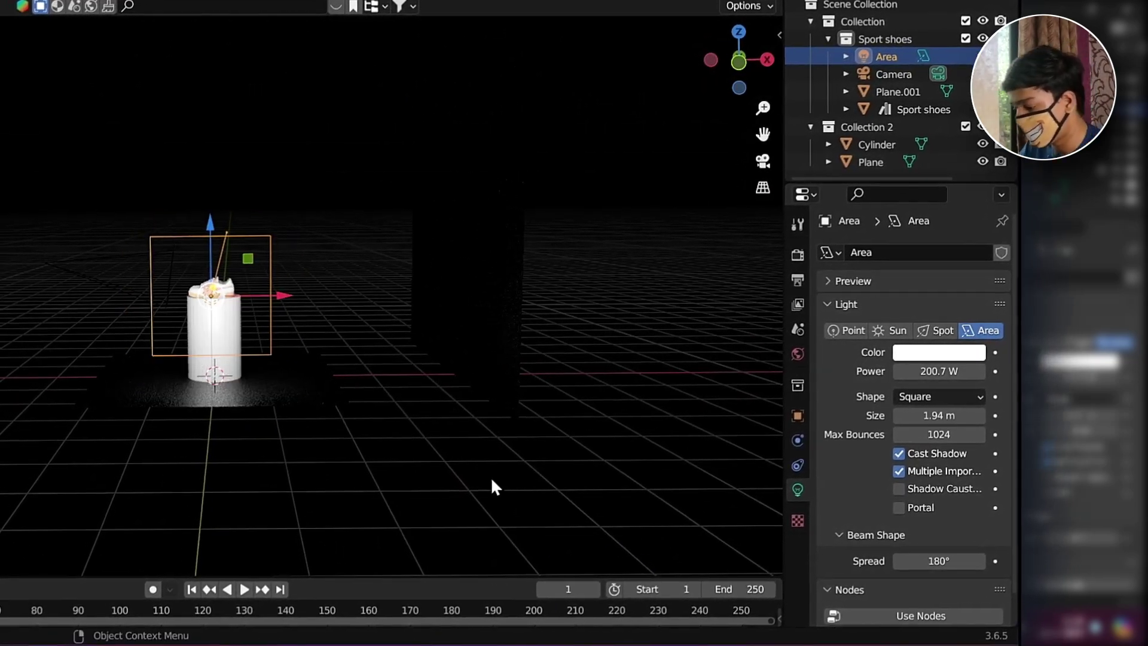
{"action": "key", "text": "ctrl+KP_3"}
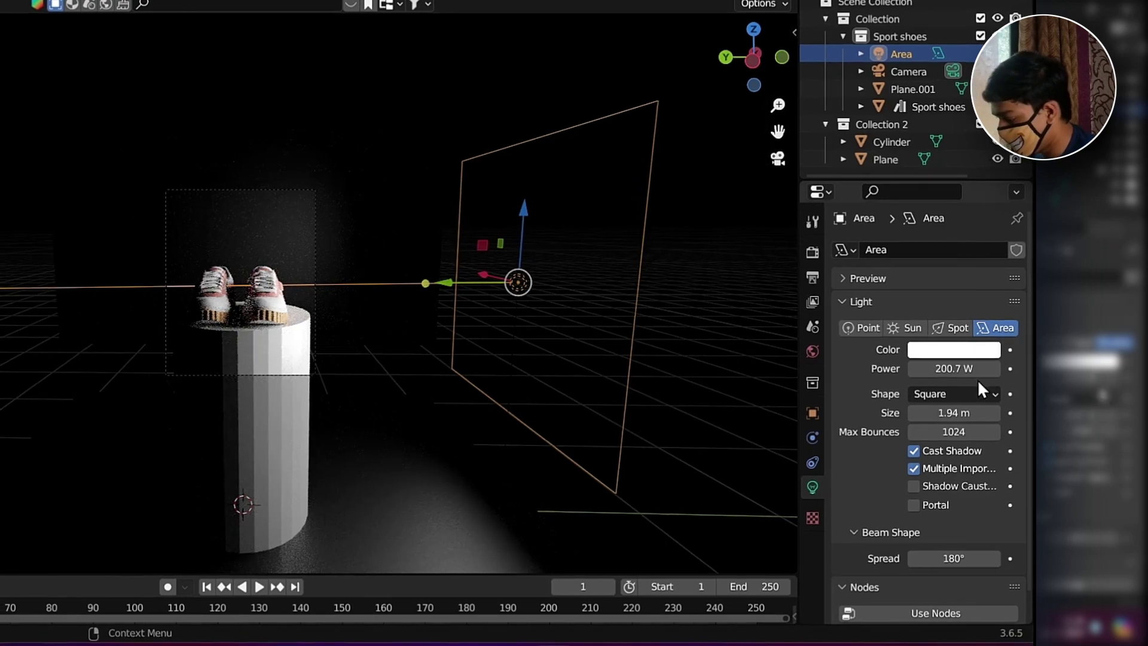
Lower the area light's power to about 191.9 W and deselect it.
{"action": "left_click_drag", "start_coordinate": [914, 371], "coordinate": [897, 370]}
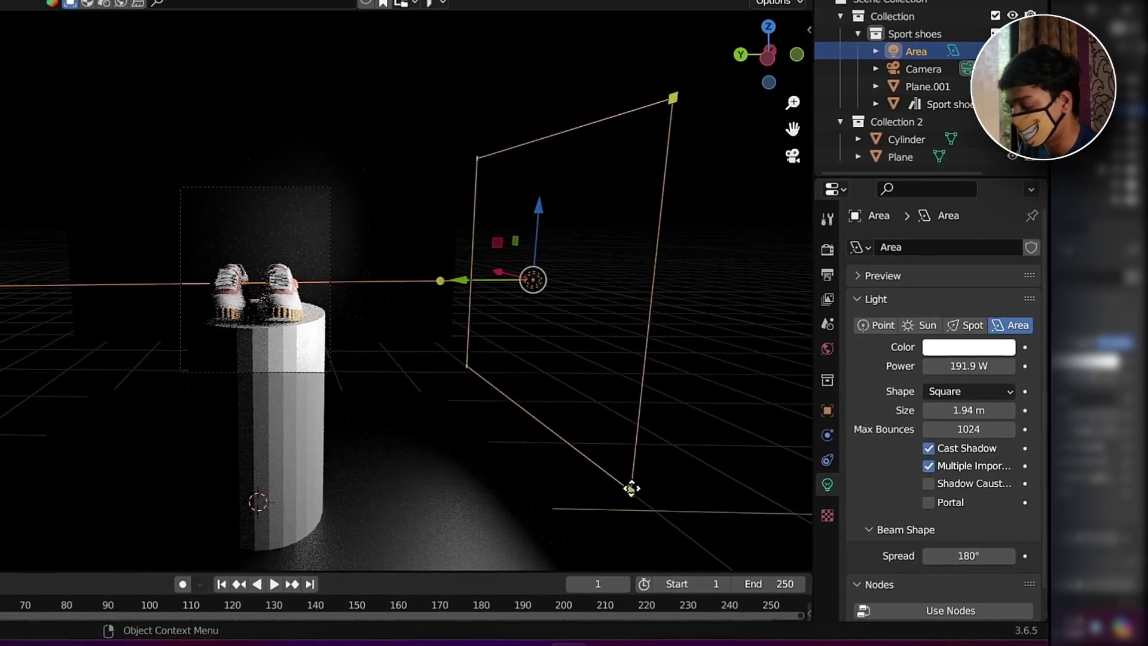
{"action": "left_click", "coordinate": [704, 478]}
{"action": "scroll", "coordinate": [658, 197], "scroll_direction": "up", "scroll_amount": 4}
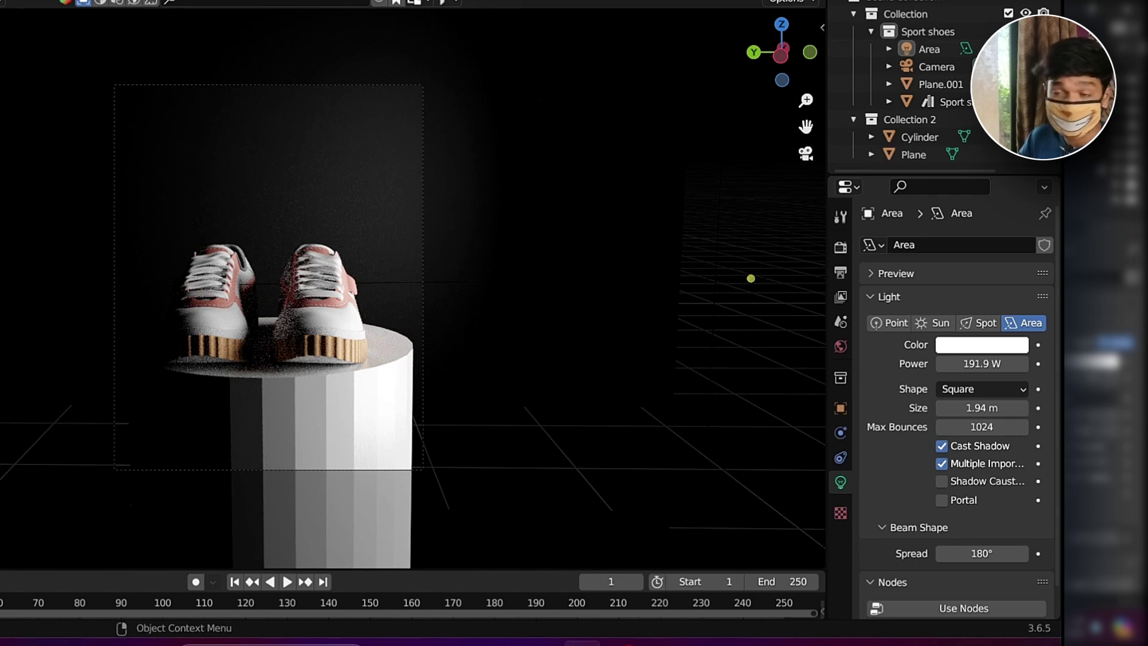
Switch the viewport to solid shading and check the area light's placement beside the podium from an angle.
{"action": "key", "text": "z"}
{"action": "left_click", "coordinate": [644, 48]}
{"action": "middle_click_drag", "start_coordinate": [644, 48], "coordinate": [587, 99]}
{"action": "scroll", "coordinate": [589, 102], "scroll_direction": "up", "scroll_amount": 3}
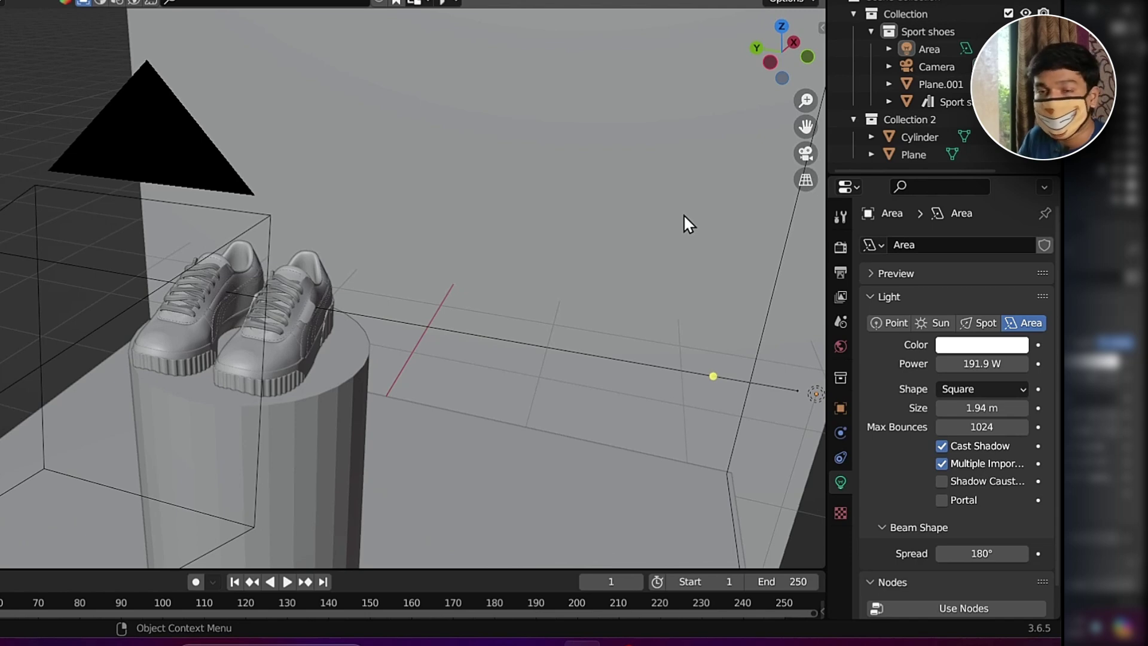
{"action": "scroll", "coordinate": [684, 215], "scroll_direction": "down", "scroll_amount": 8}
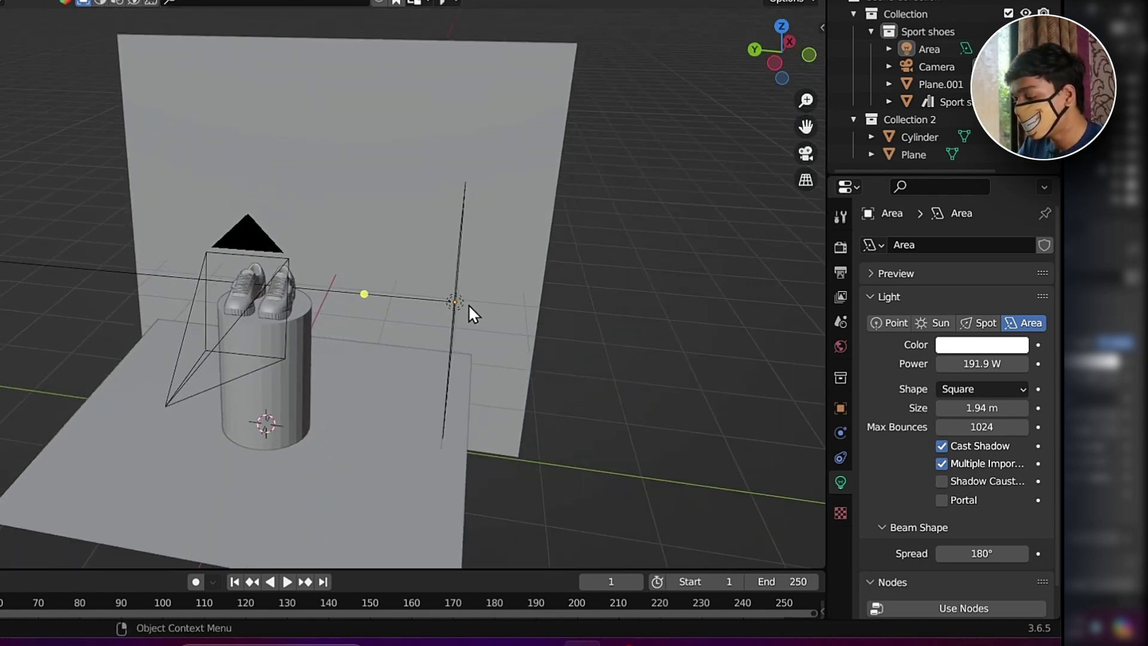
{"action": "left_click", "coordinate": [465, 296]}
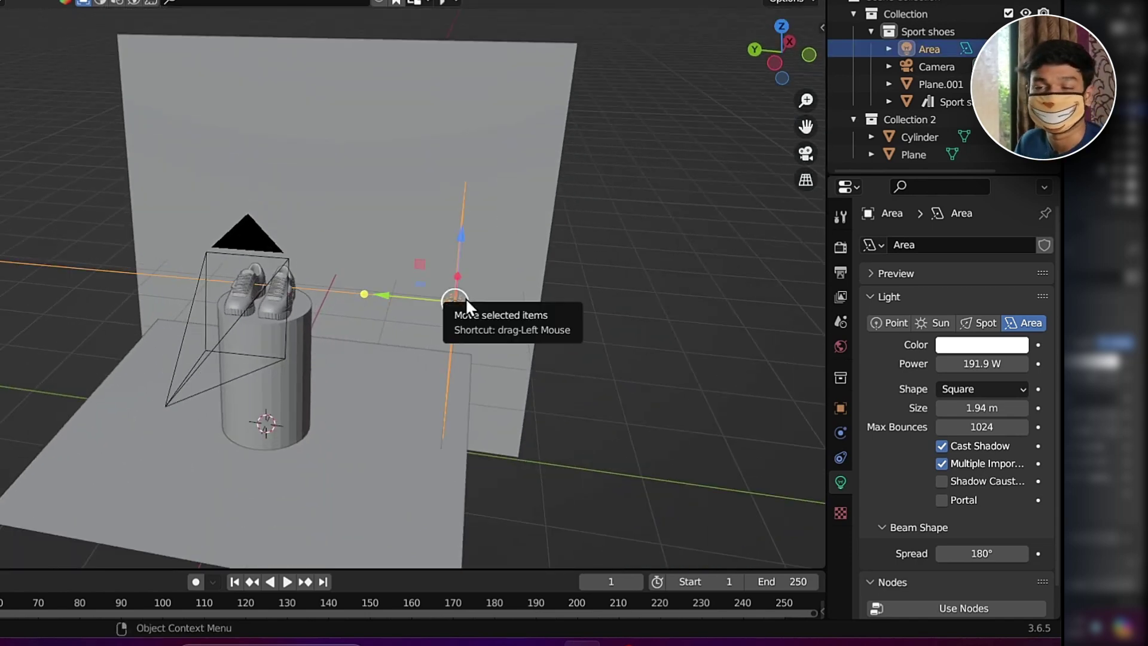
{"action": "left_click", "coordinate": [618, 371]}
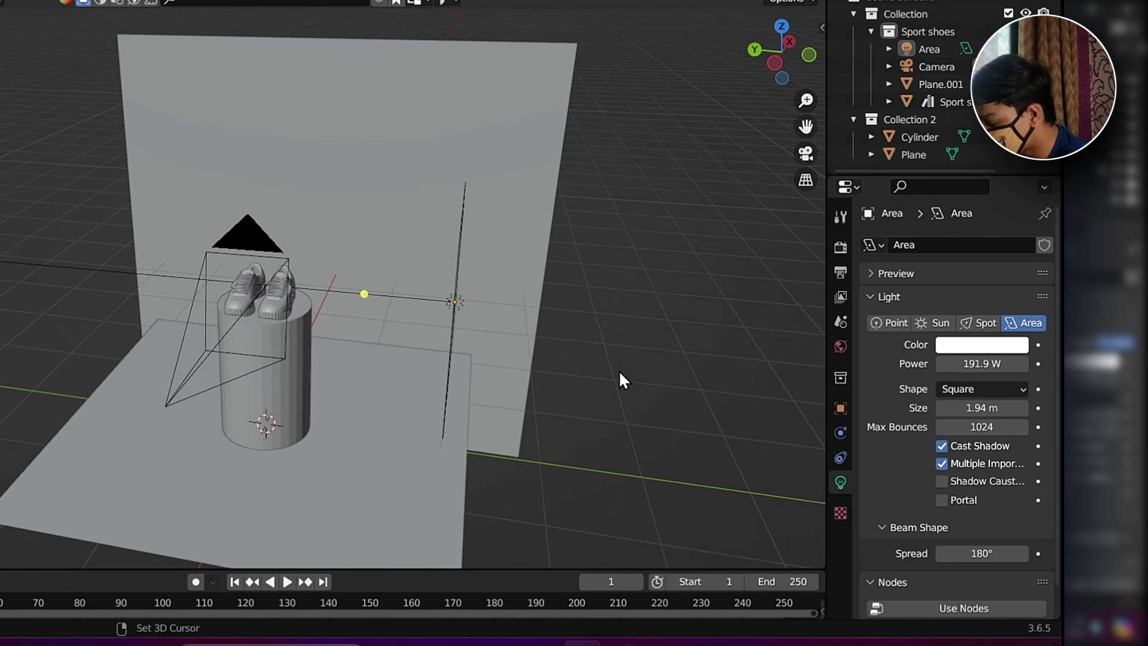
Add a plane mesh and move it along the Y axis to the side of the podium opposite the area light.
{"action": "key", "text": "shift+a"}
{"action": "mouse_move", "coordinate": [549, 151]}
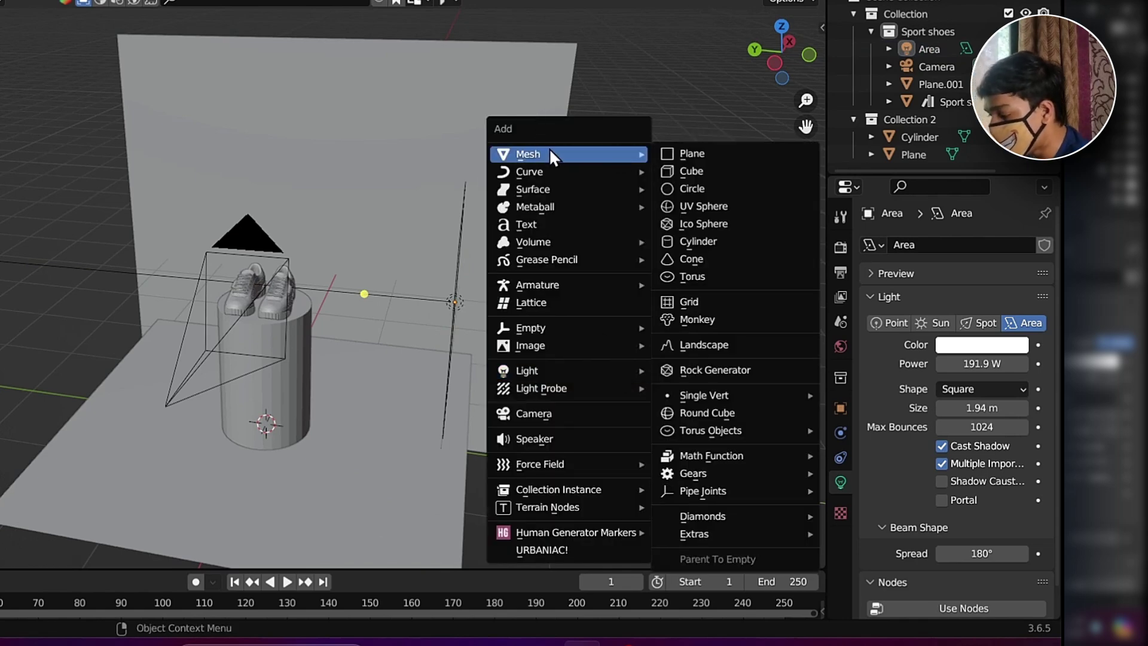
{"action": "left_click", "coordinate": [688, 152]}
{"action": "left_click_drag", "start_coordinate": [221, 423], "coordinate": [57, 387]}
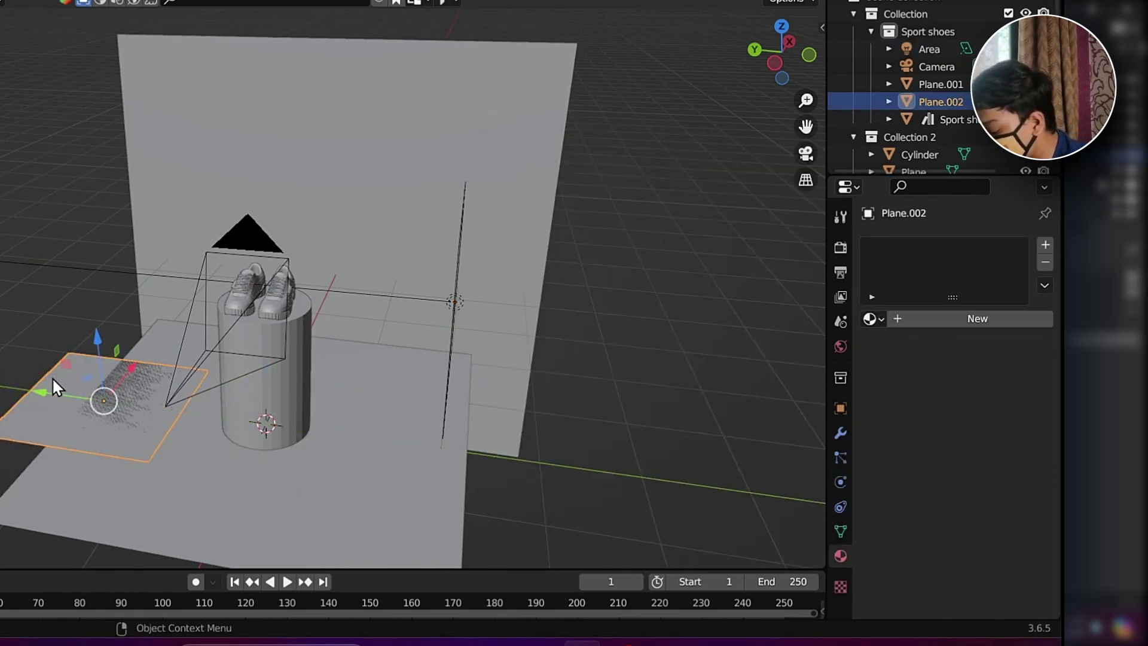
Rotate the new plane 90° about the X axis and raise it along Z to the height of the shoes.
{"action": "key", "text": "r"}
{"action": "key", "text": "x"}
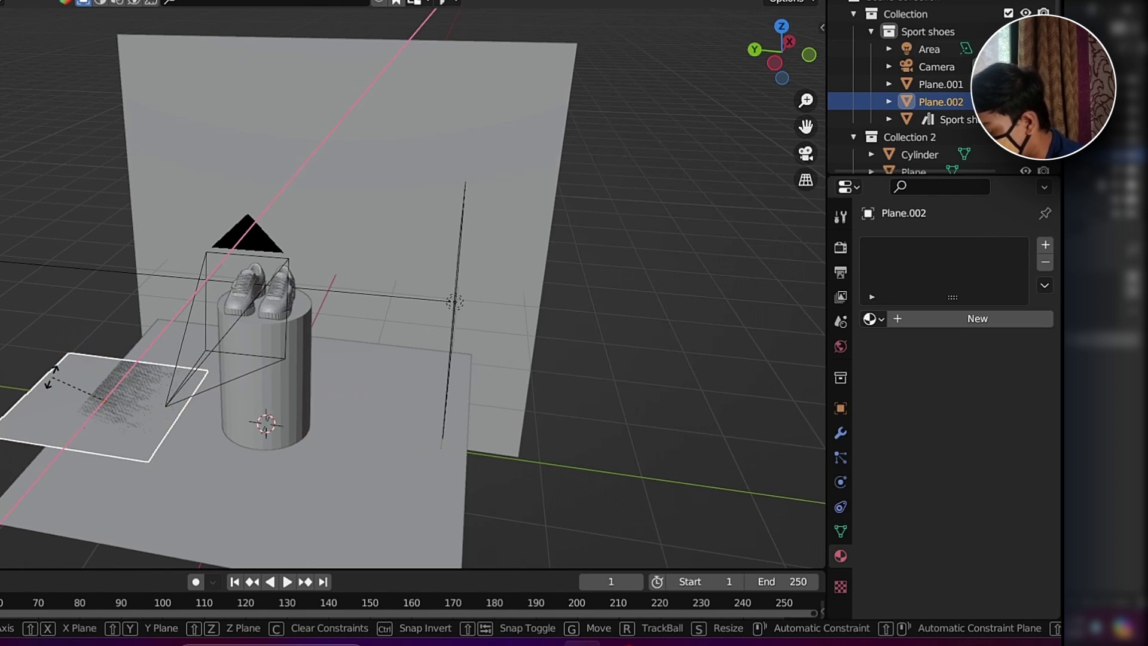
{"action": "type", "text": "90"}
{"action": "key", "text": "Return"}
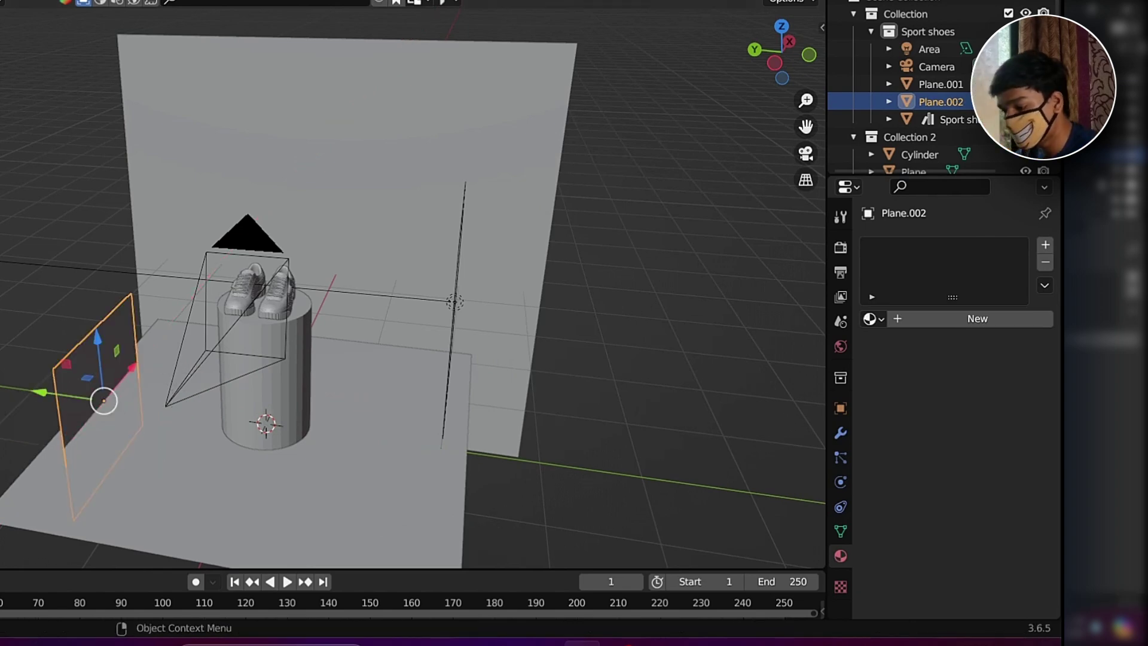
{"action": "key", "text": "g"}
{"action": "key", "text": "z"}
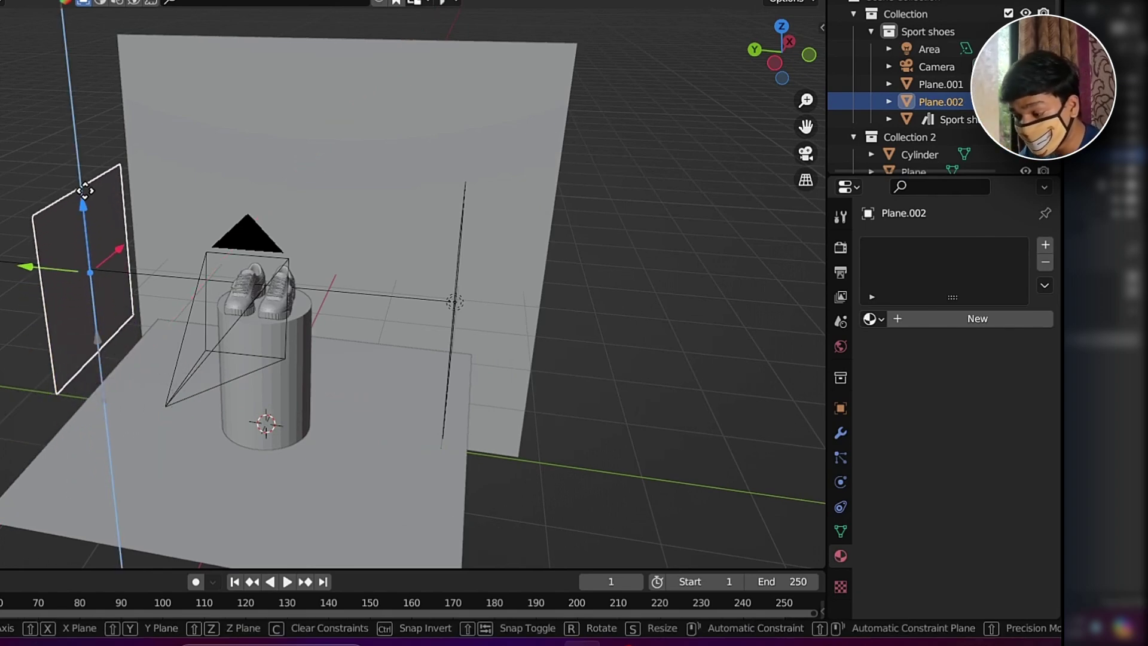
{"action": "left_click", "coordinate": [166, 247]}
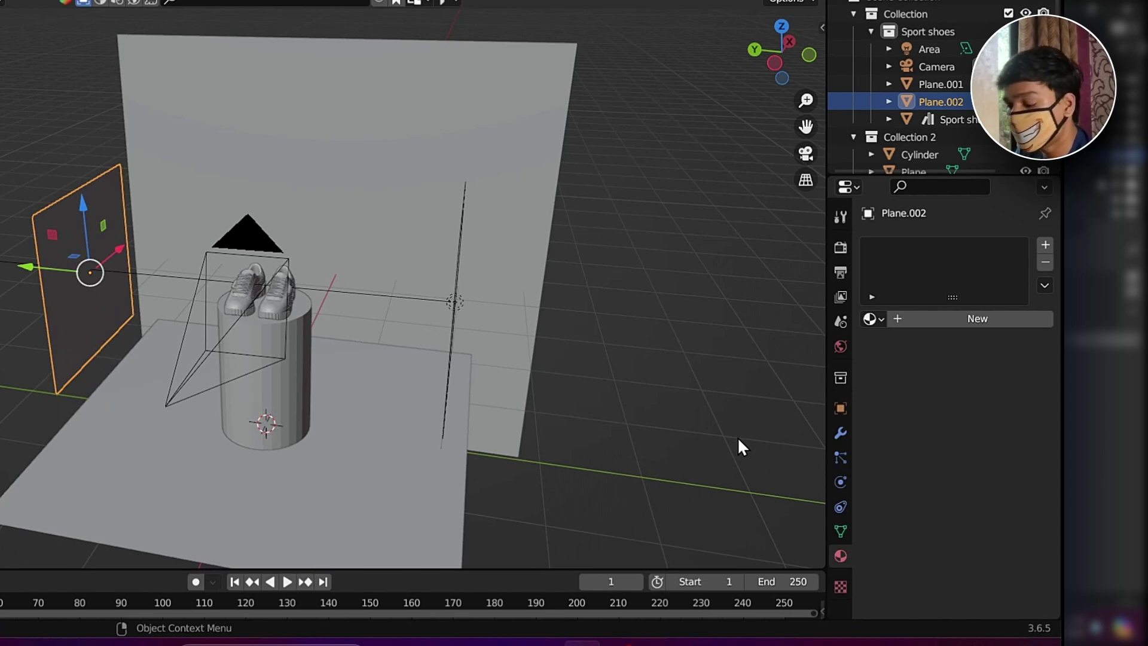
Scale up the upright plane so it forms a large panel beside the podium.
{"action": "key", "text": "g"}
{"action": "key", "text": "Return"}
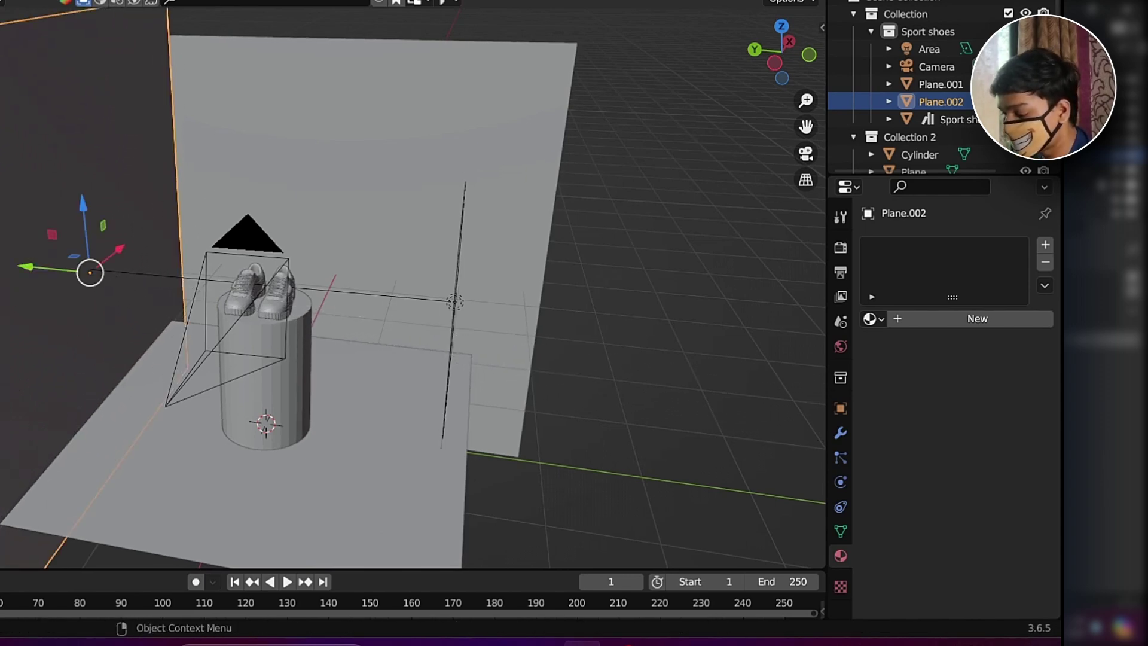
{"action": "key", "text": "g"}
{"action": "left_click", "coordinate": [444, 432]}
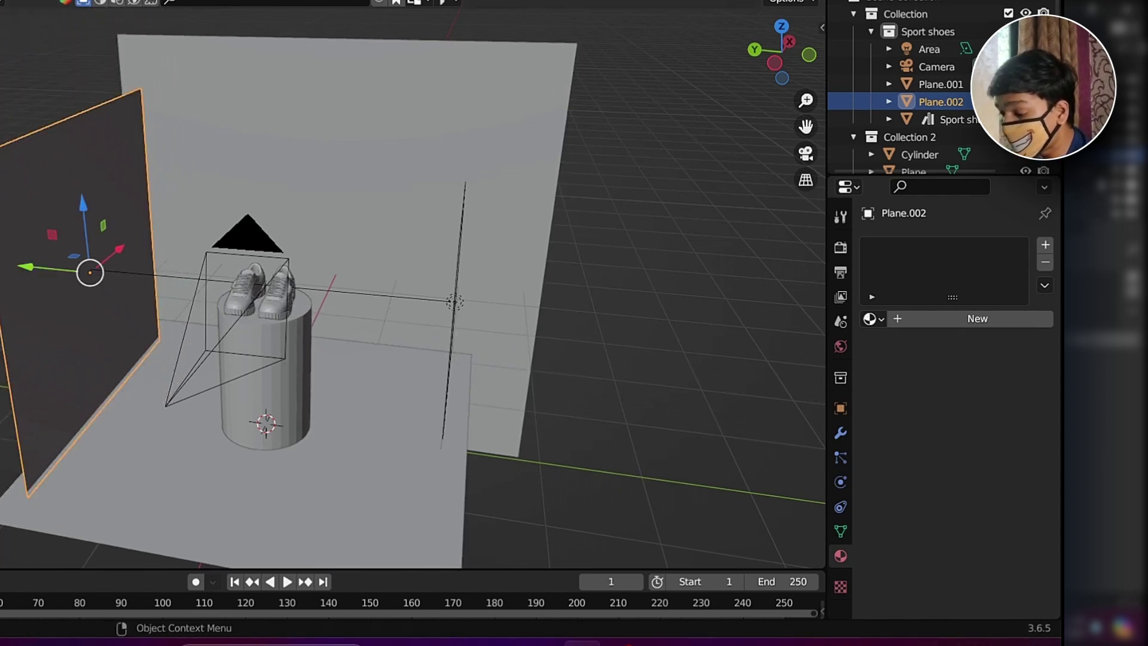
Rotate the upright plane about the Z axis so it is angled beside the shoes, undoing the first try.
{"action": "key", "text": "shift+space"}
{"action": "key", "text": "r"}
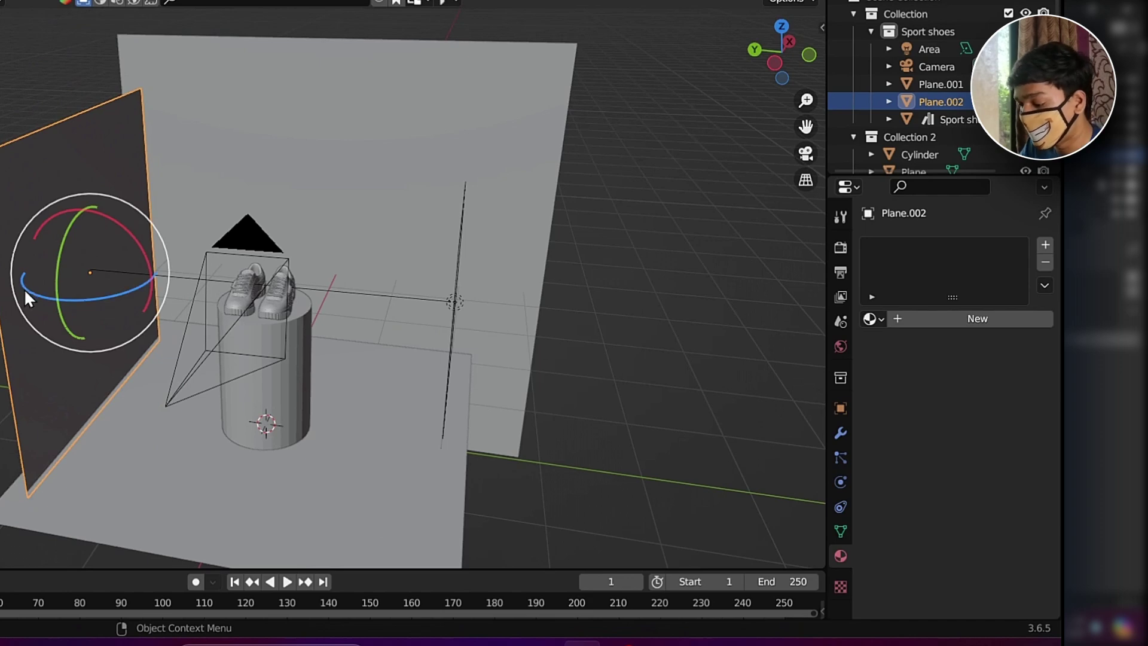
{"action": "left_click_drag", "start_coordinate": [110, 307], "coordinate": [126, 304]}
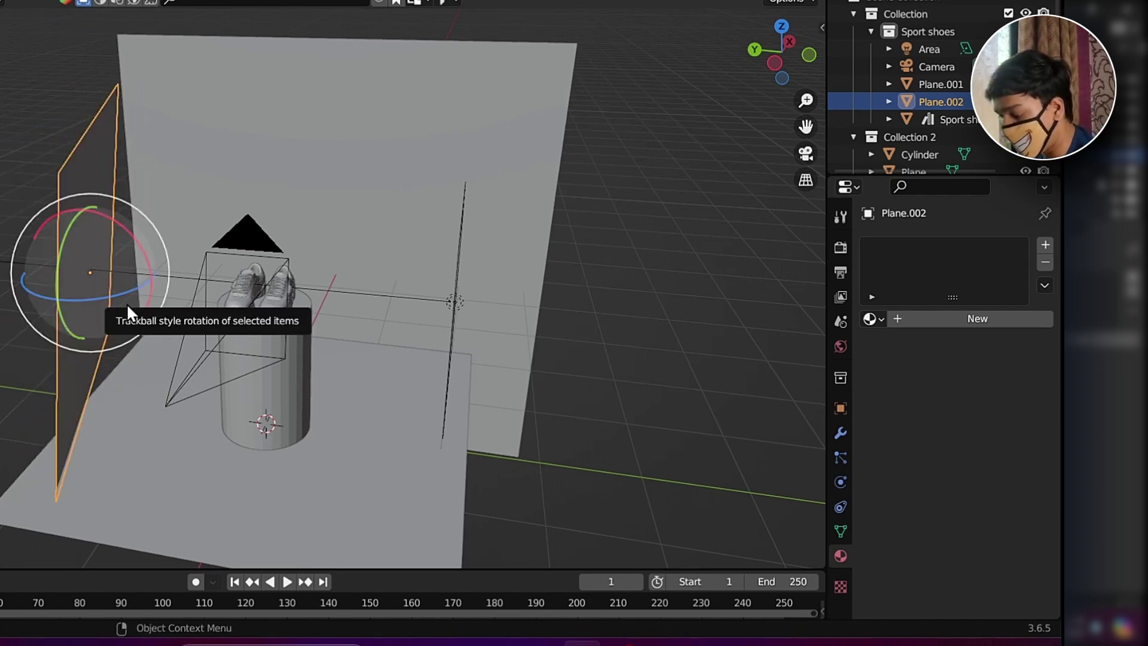
{"action": "key", "text": "ctrl+z"}
{"action": "left_click_drag", "start_coordinate": [116, 294], "coordinate": [145, 285]}
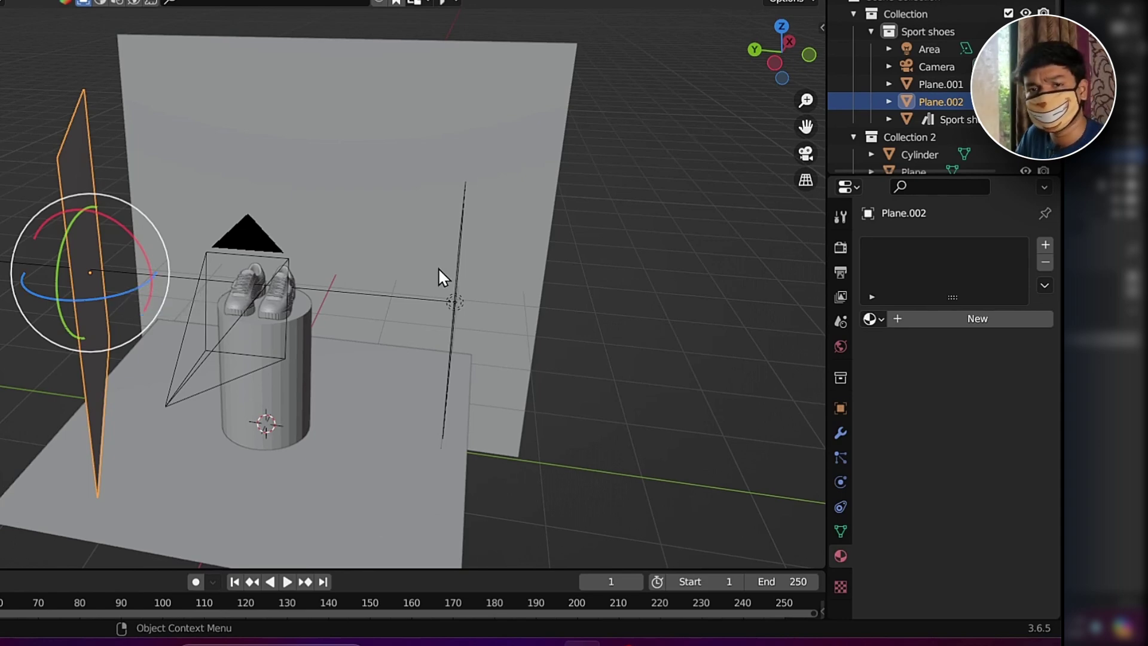
Show the camera view in rendered shading and move the upright plane along Y closer to the podium.
{"action": "key", "text": "KP_0"}
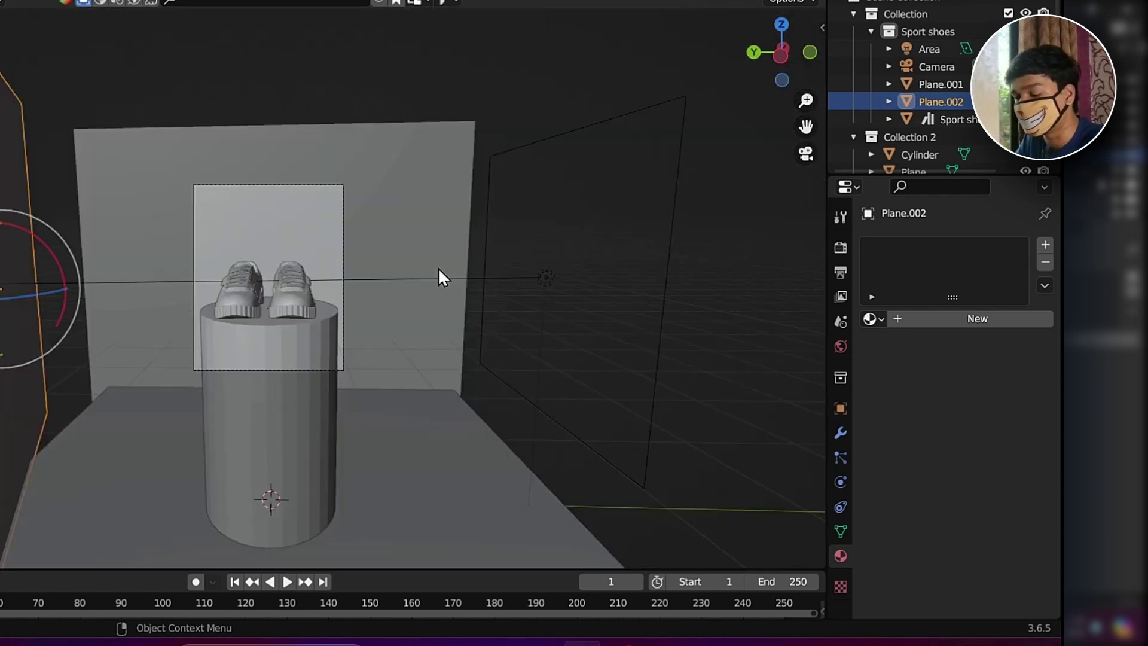
{"action": "scroll", "coordinate": [517, 266], "scroll_direction": "up", "scroll_amount": 4}
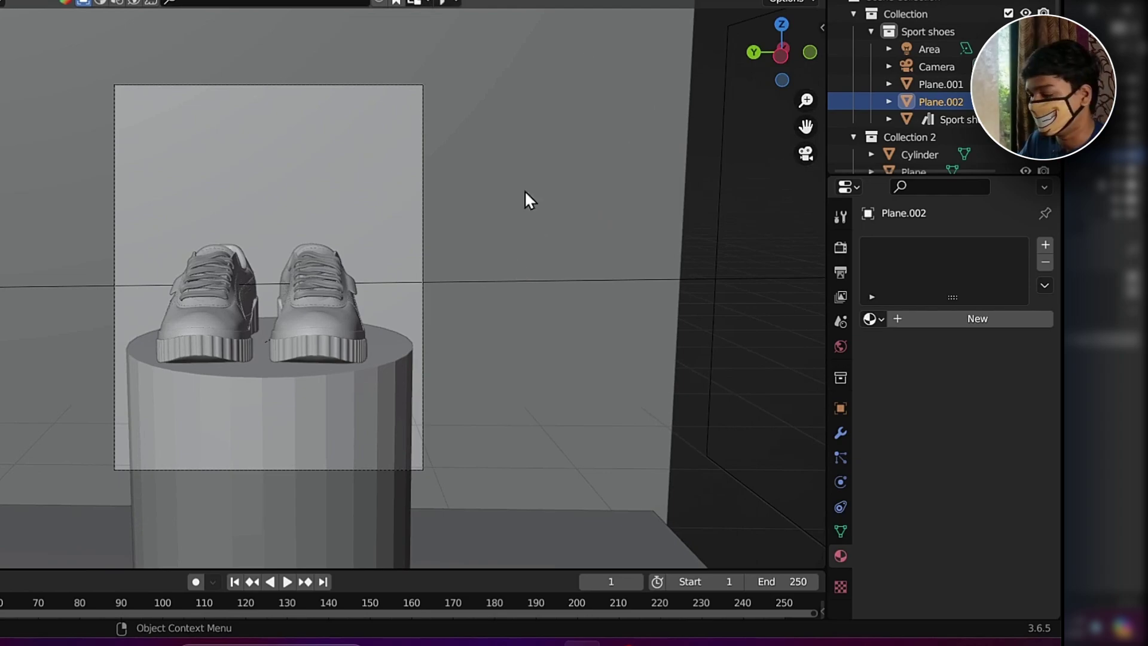
{"action": "left_click", "coordinate": [795, 0]}
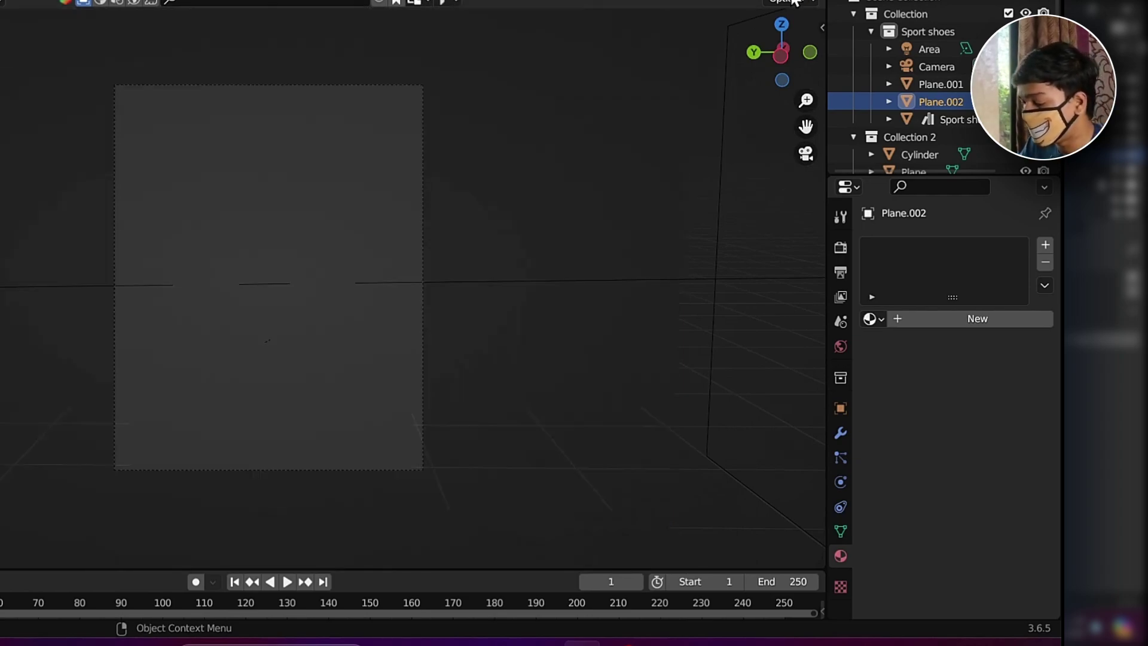
{"action": "scroll", "coordinate": [93, 419], "scroll_direction": "down", "scroll_amount": 4}
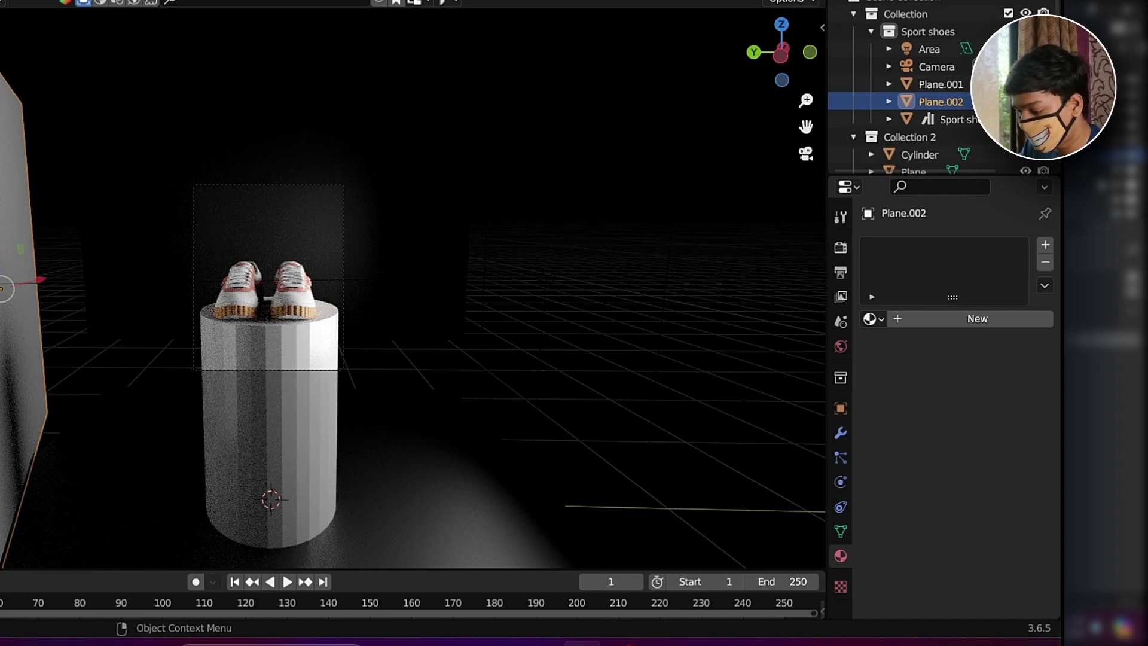
{"action": "key", "text": "g"}
{"action": "key", "text": "y"}
{"action": "left_click", "coordinate": [48, 317]}
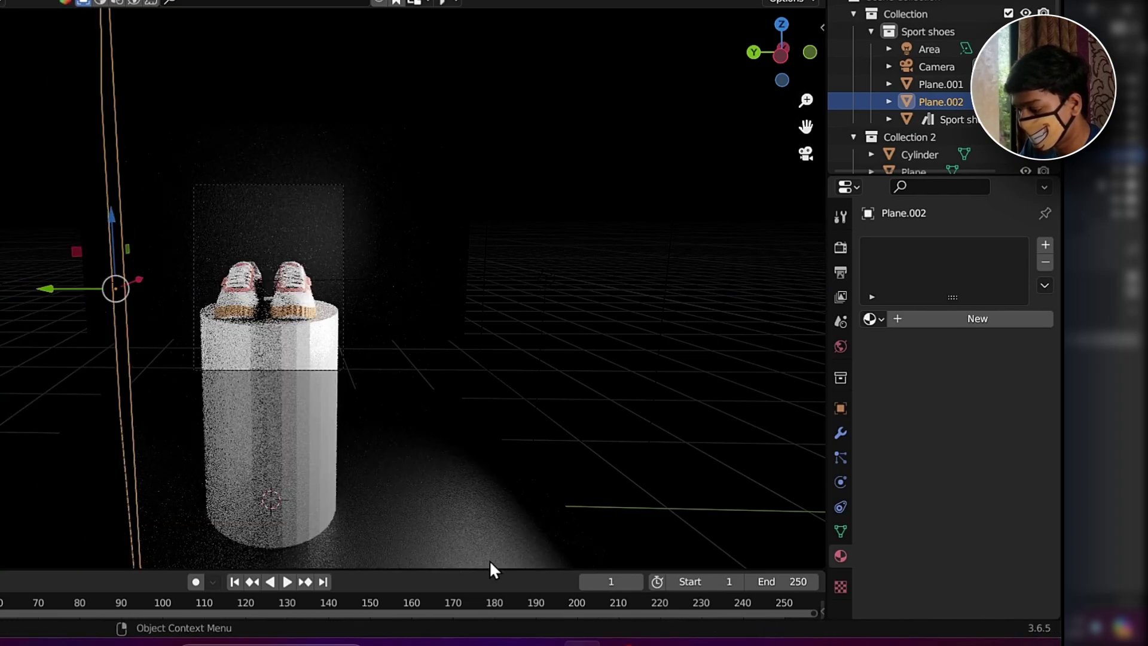
{"action": "scroll", "coordinate": [418, 454], "scroll_direction": "up", "scroll_amount": 3}
{"action": "left_click", "coordinate": [125, 192]}
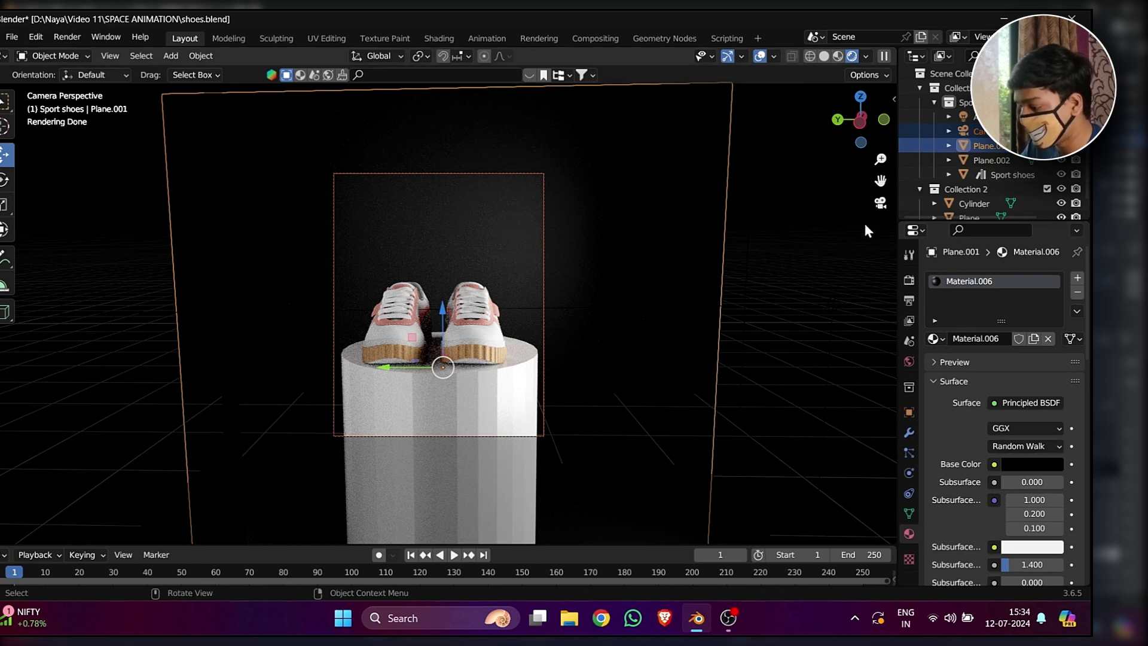
{"action": "left_click", "coordinate": [983, 131]}
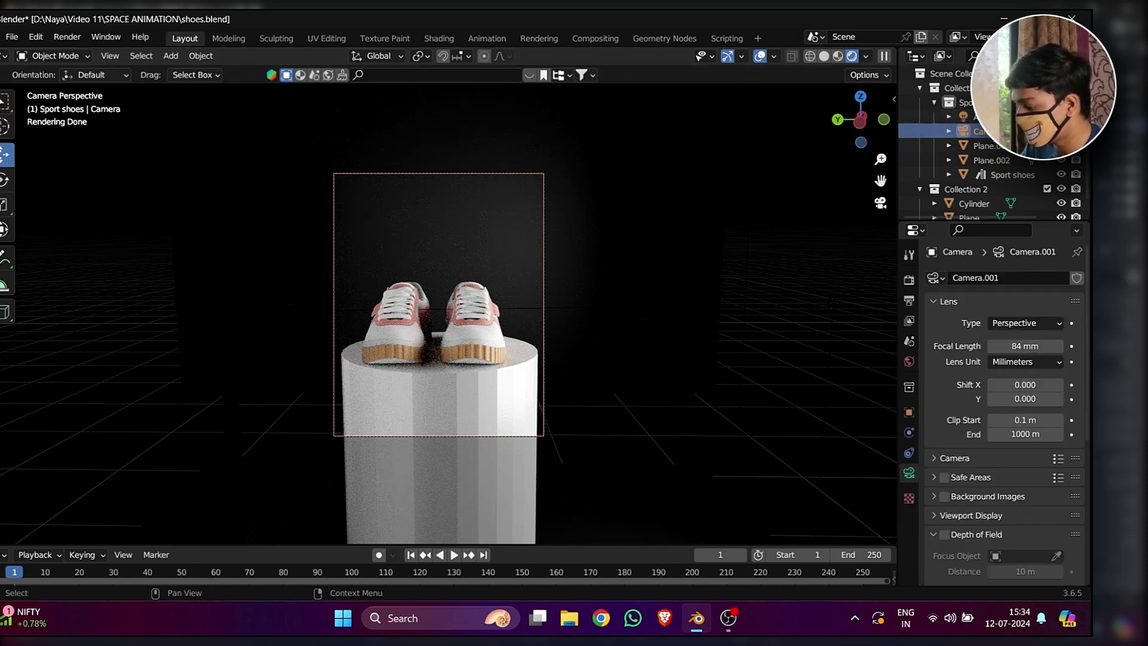
{"action": "left_click", "coordinate": [994, 160]}
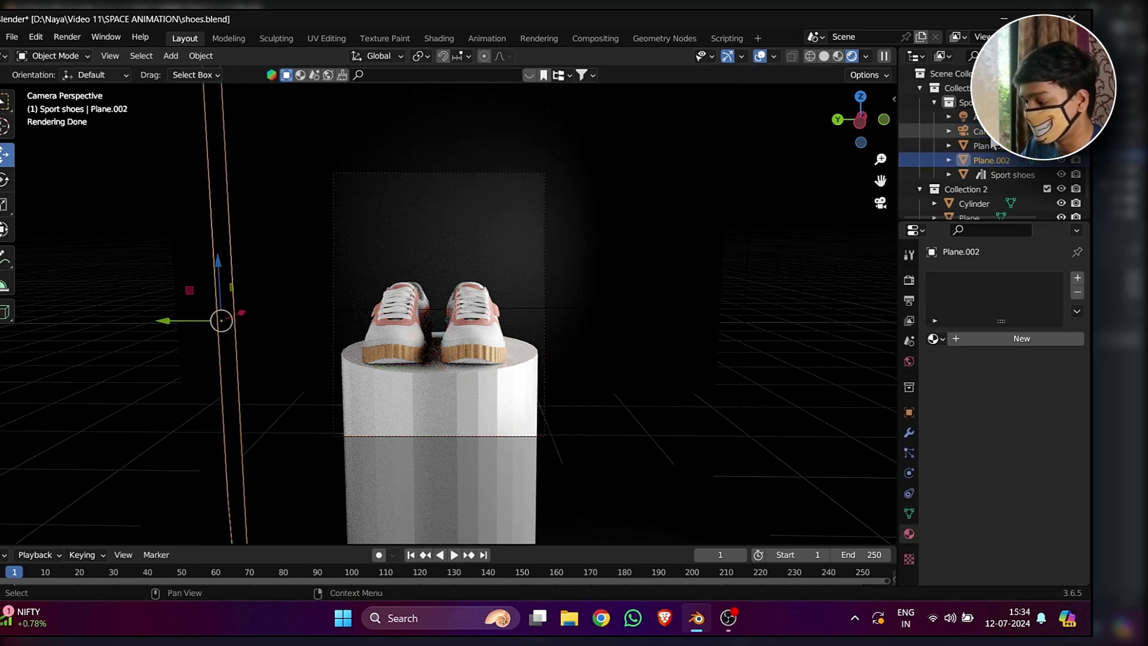
{"action": "left_click", "coordinate": [980, 131]}
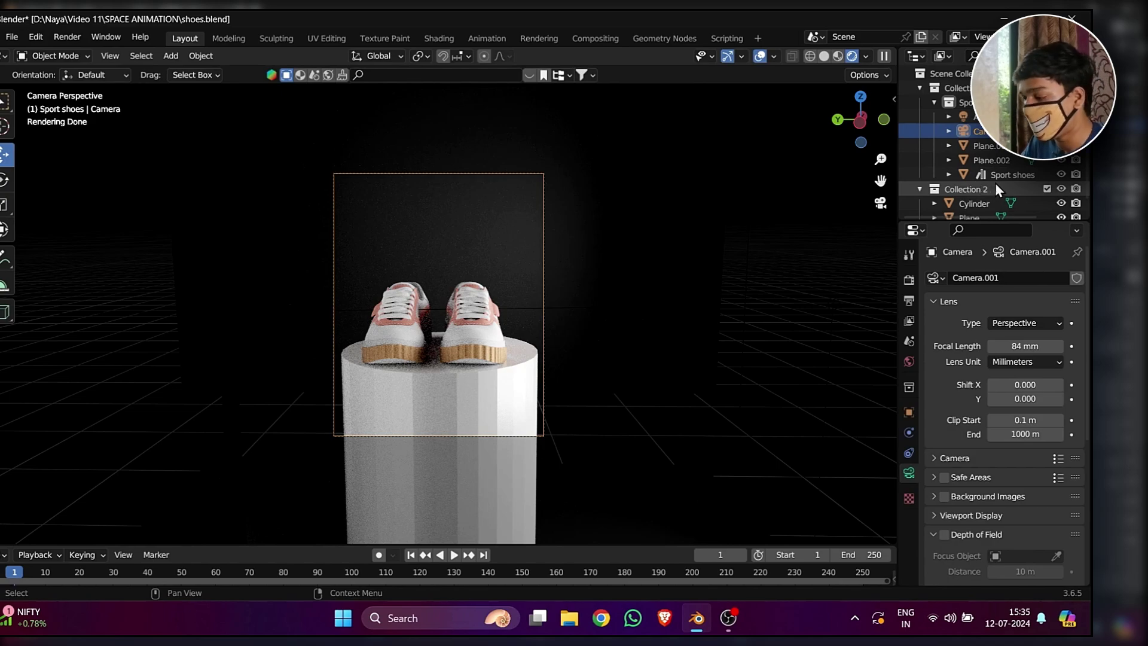
Hide the reflector plane and show it again to compare the lighting on the shoes.
{"action": "left_click", "coordinate": [1000, 160]}
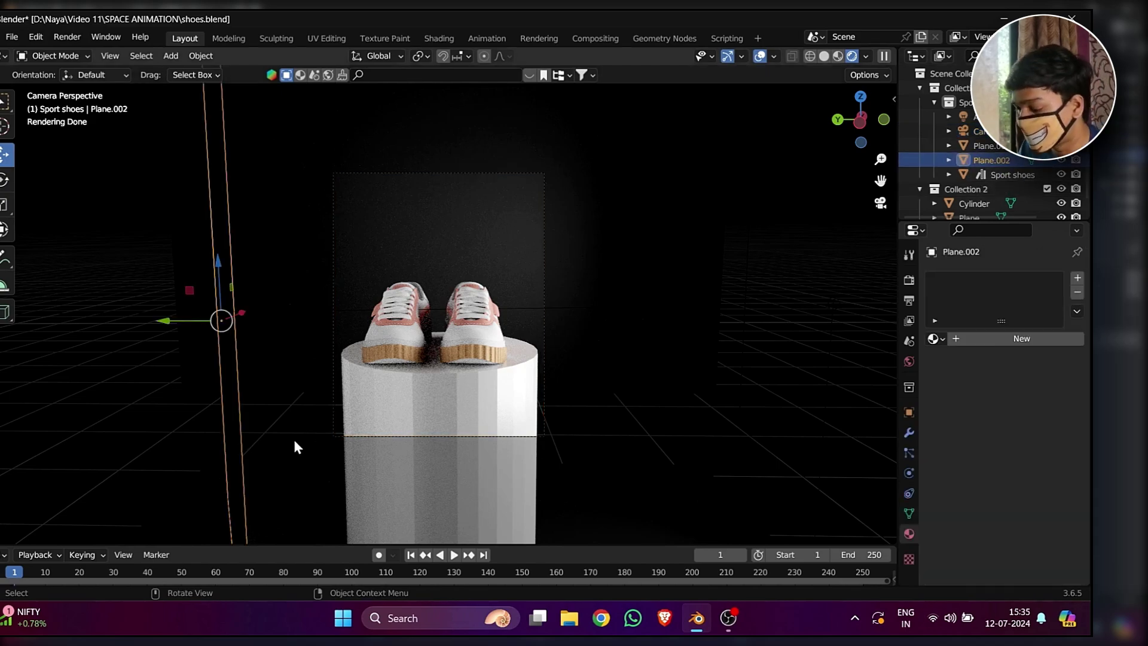
{"action": "scroll", "coordinate": [549, 407], "scroll_direction": "down", "scroll_amount": 2}
{"action": "scroll", "coordinate": [572, 379], "scroll_direction": "up", "scroll_amount": 5}
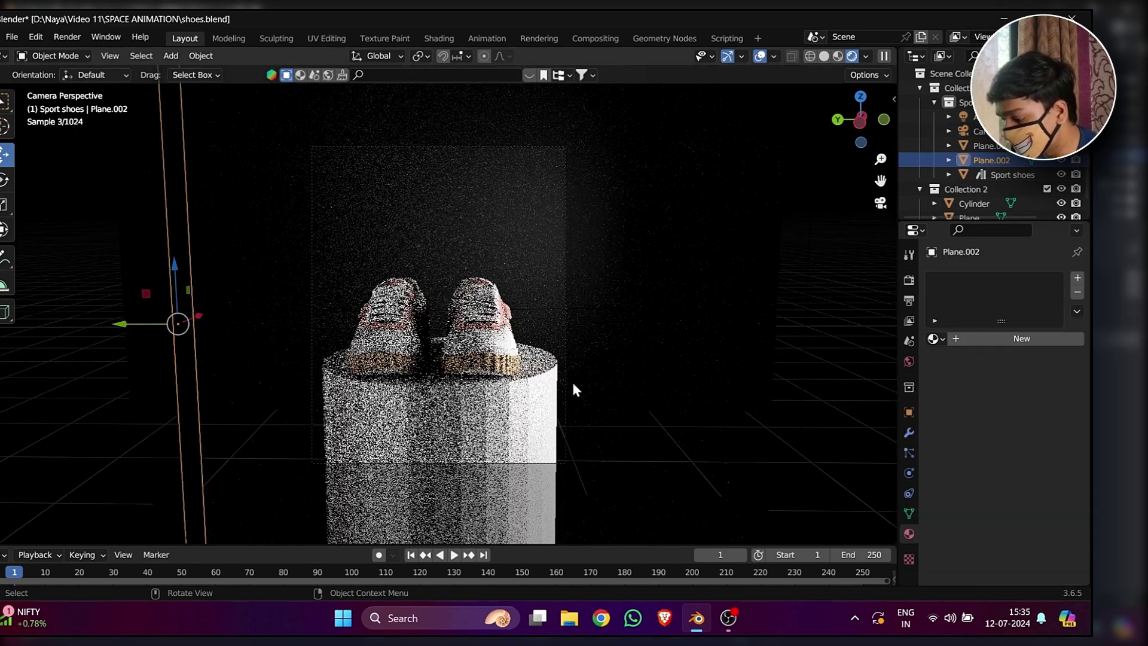
{"action": "scroll", "coordinate": [575, 382], "scroll_direction": "down", "scroll_amount": 6}
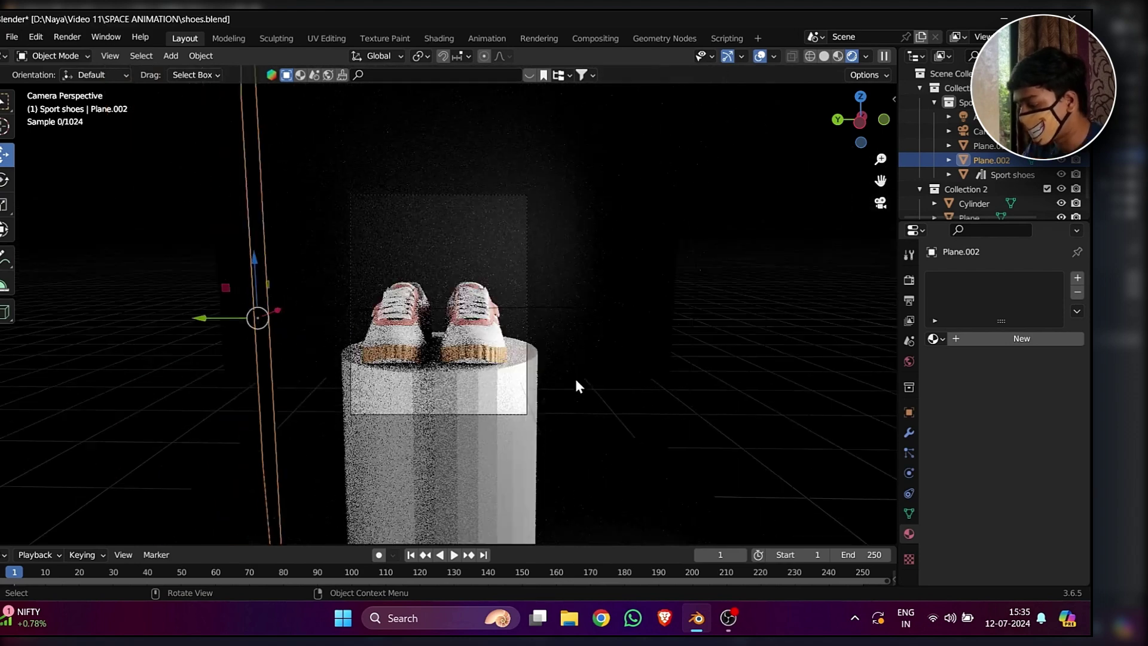
{"action": "left_click", "coordinate": [1061, 160]}
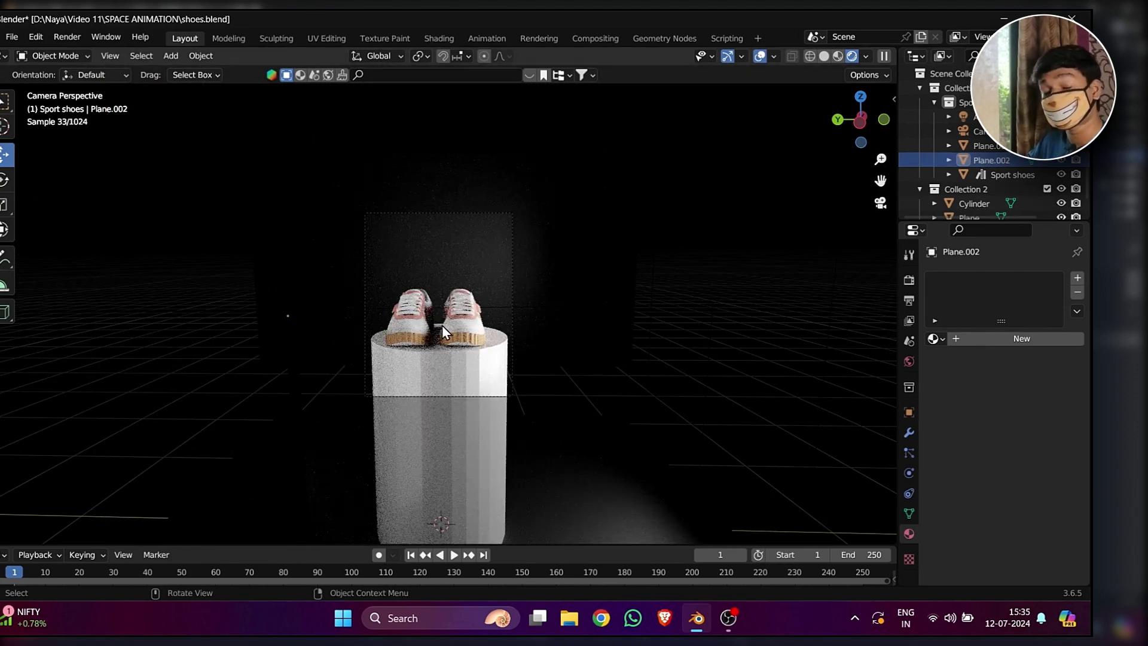
{"action": "key", "text": "alt+h"}
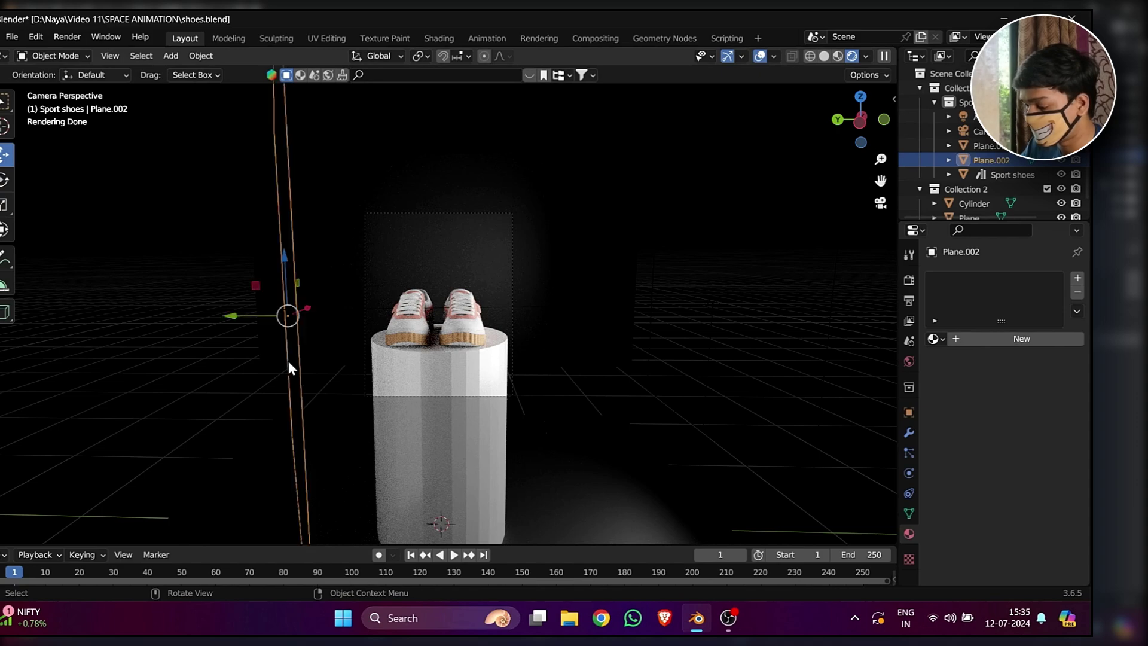
Shift the reflector plane slightly outward along Y and rotate it freely so its face turns toward the shoes.
{"action": "mouse_move", "coordinate": [231, 316]}
{"action": "left_mouse_down"}
{"action": "mouse_move", "coordinate": [215, 317]}
{"action": "mouse_move", "coordinate": [226, 315]}
{"action": "left_mouse_up"}
{"action": "key", "text": "r"}
{"action": "key", "text": "r"}
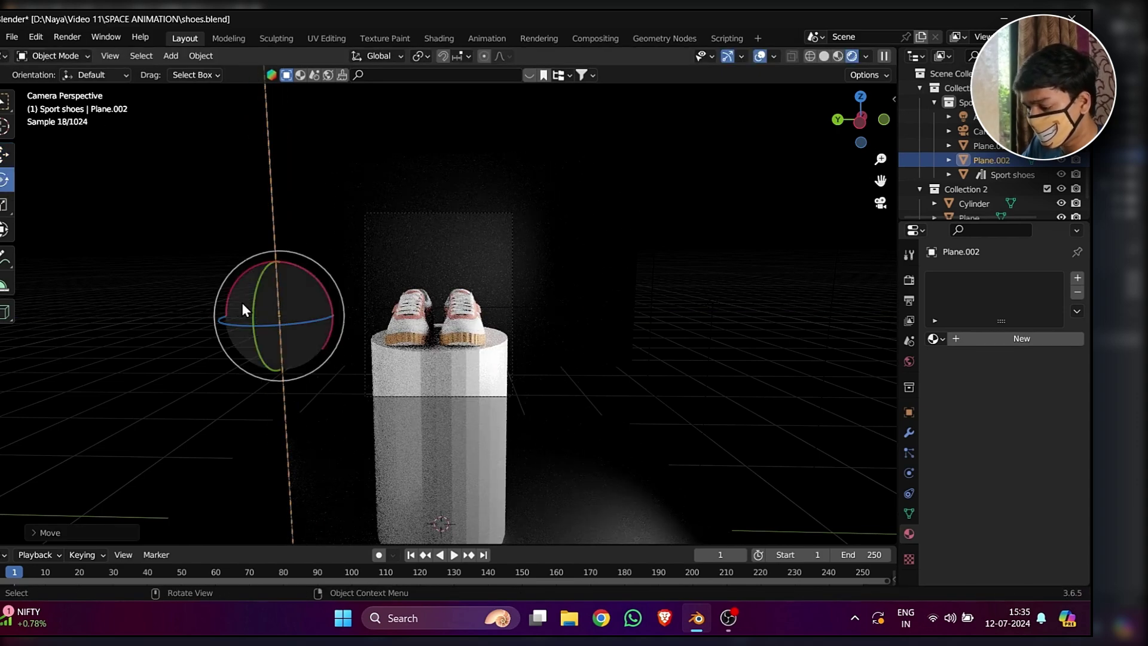
{"action": "left_click_drag", "start_coordinate": [314, 322], "coordinate": [314, 323]}
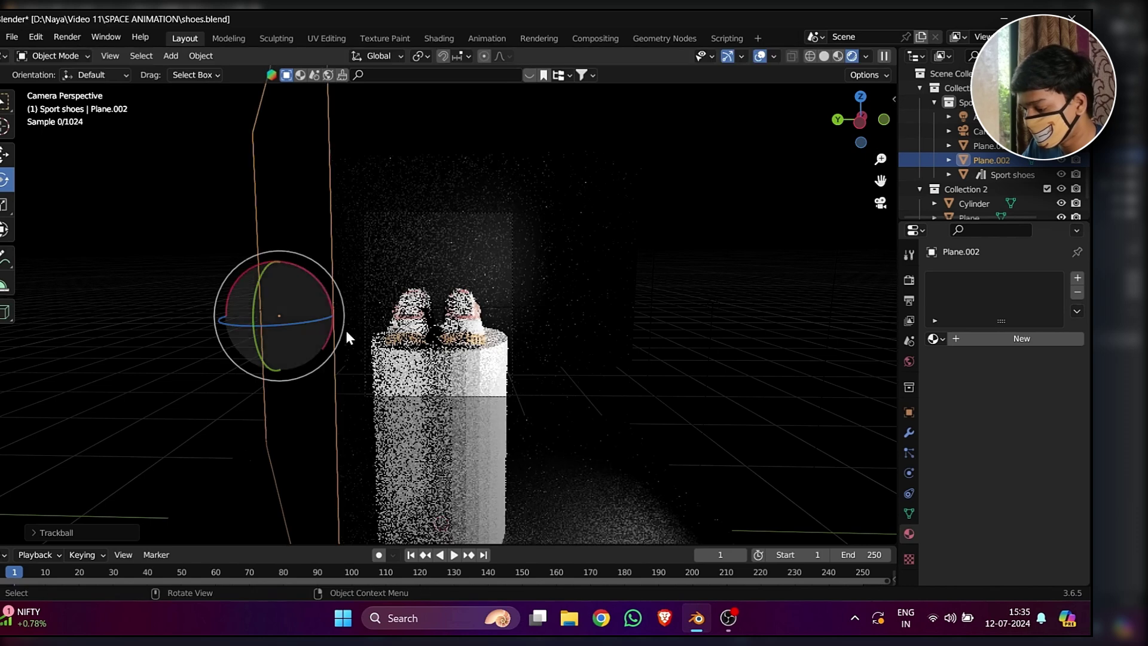
{"action": "left_click", "coordinate": [744, 335]}
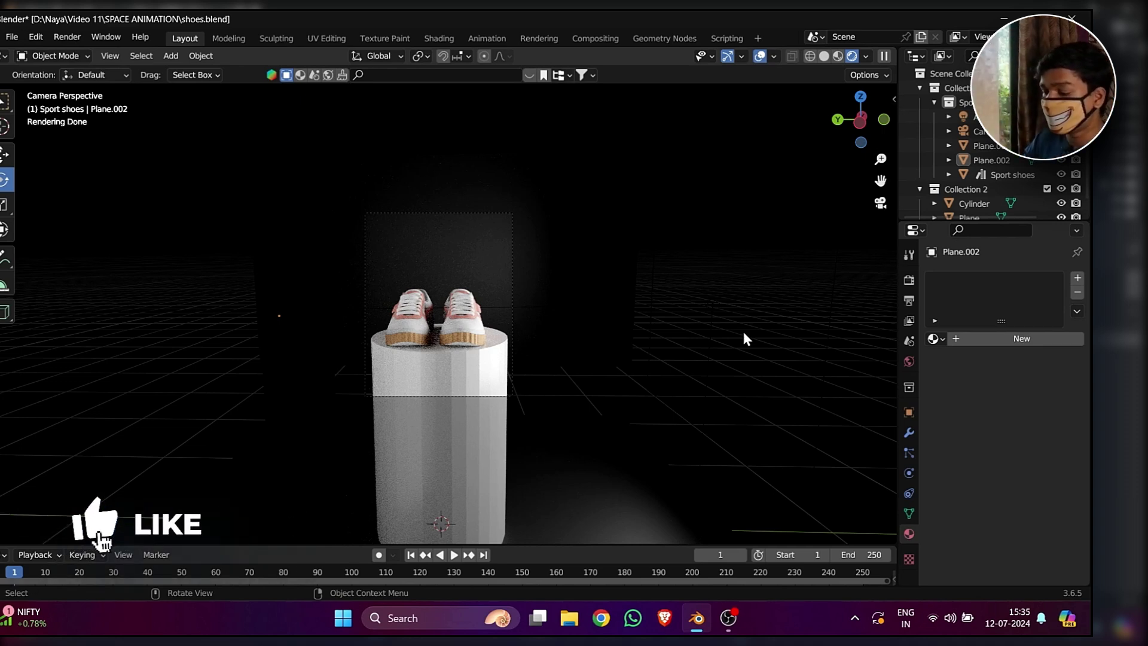
{"action": "left_click", "coordinate": [432, 251]}
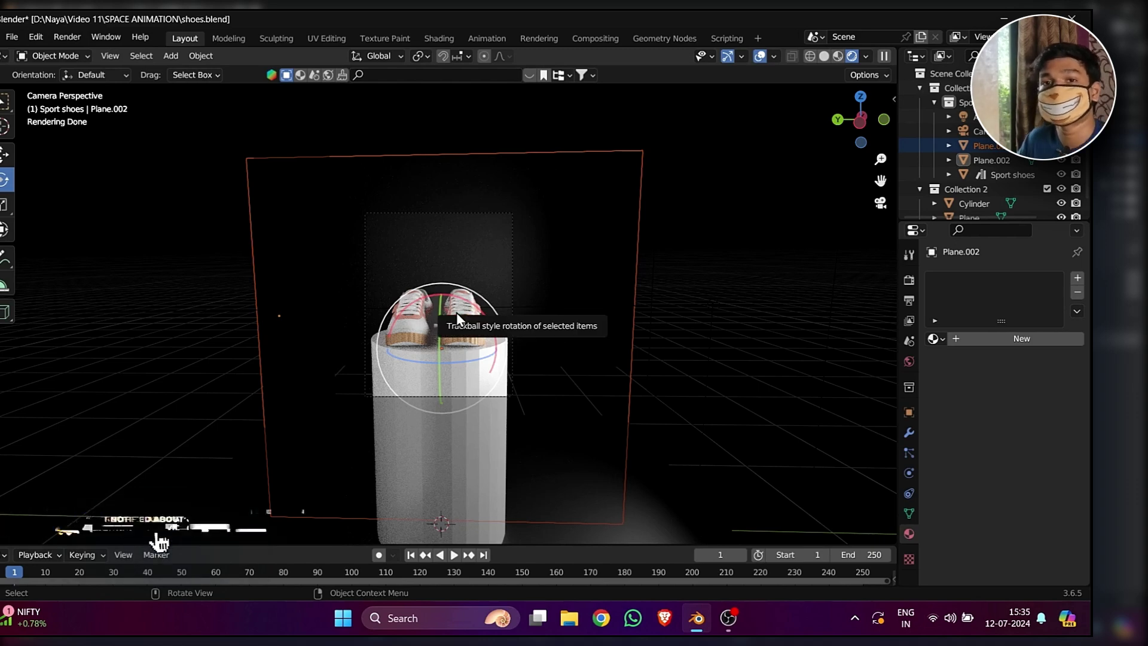
{"action": "left_click", "coordinate": [472, 257]}
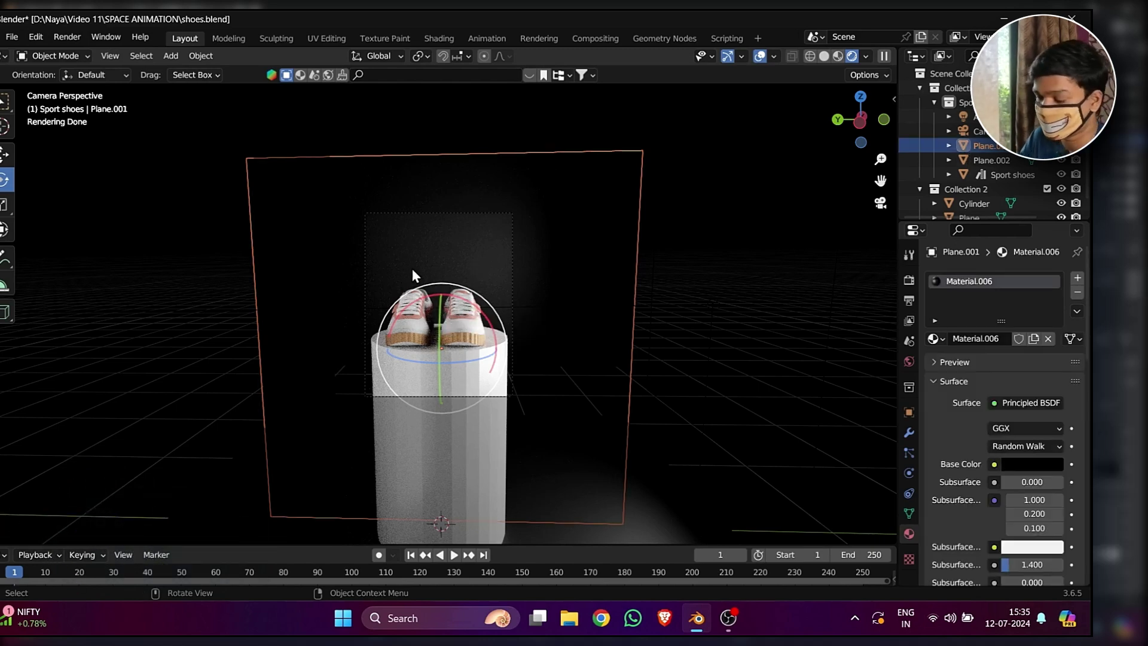
{"action": "middle_click_drag", "start_coordinate": [712, 276], "coordinate": [212, 259]}
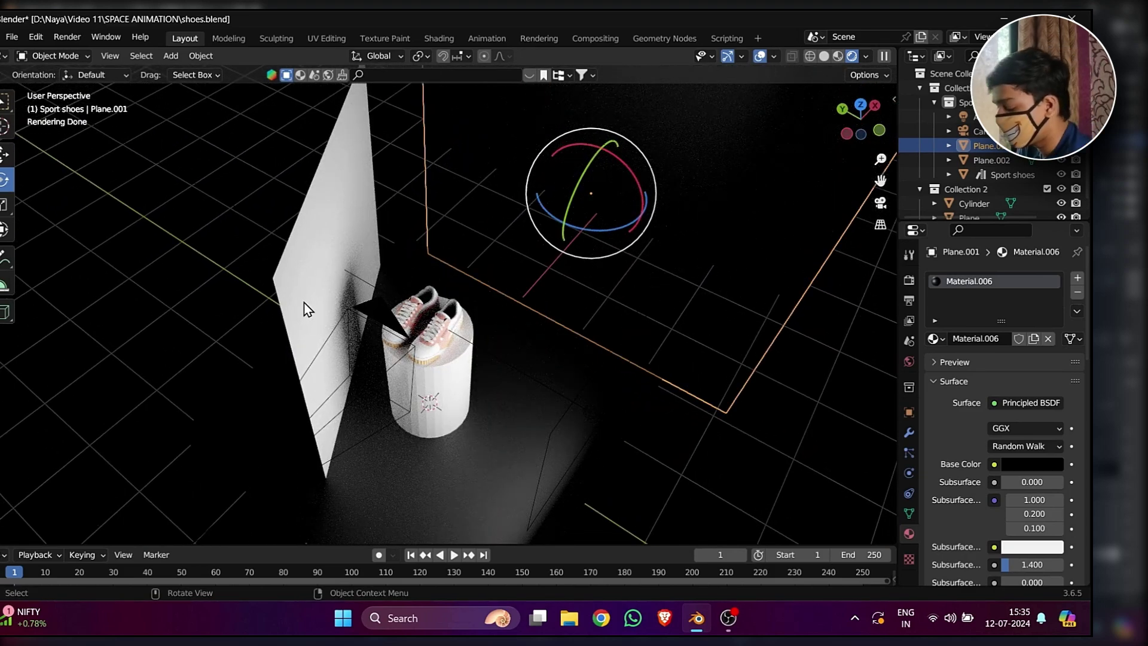
{"action": "key", "text": "KP_0"}
{"action": "left_click", "coordinate": [366, 239]}
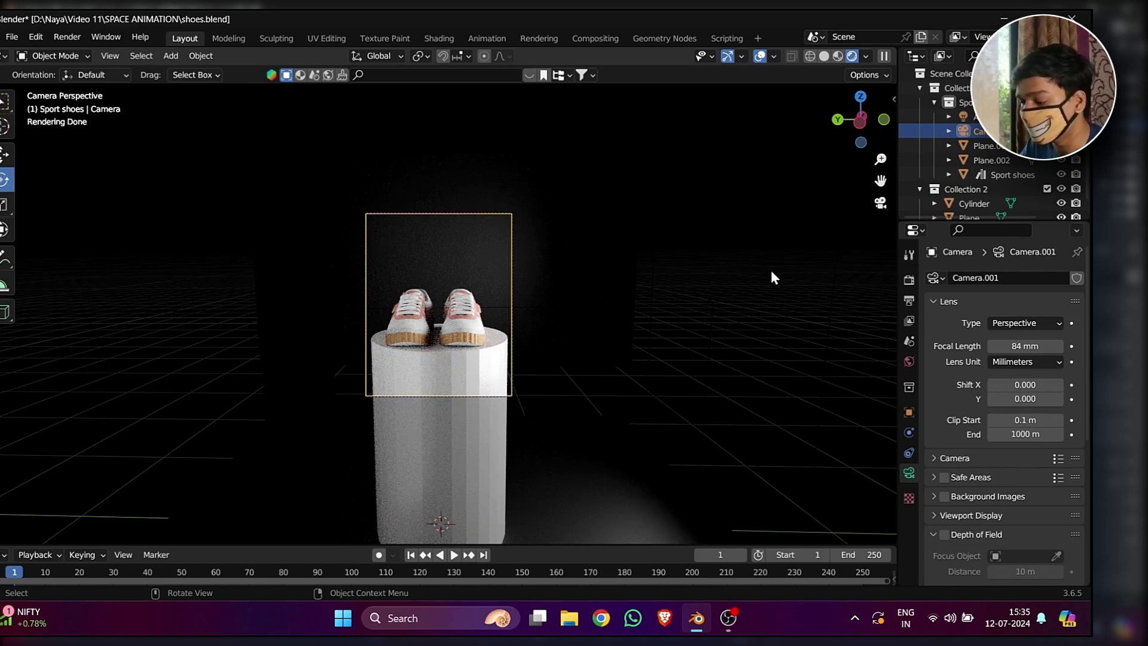
Switch the viewport to solid shading outside the camera view and add a spot light to the scene.
{"action": "middle_click_drag", "start_coordinate": [771, 277], "coordinate": [768, 234]}
{"action": "left_click", "coordinate": [822, 56]}
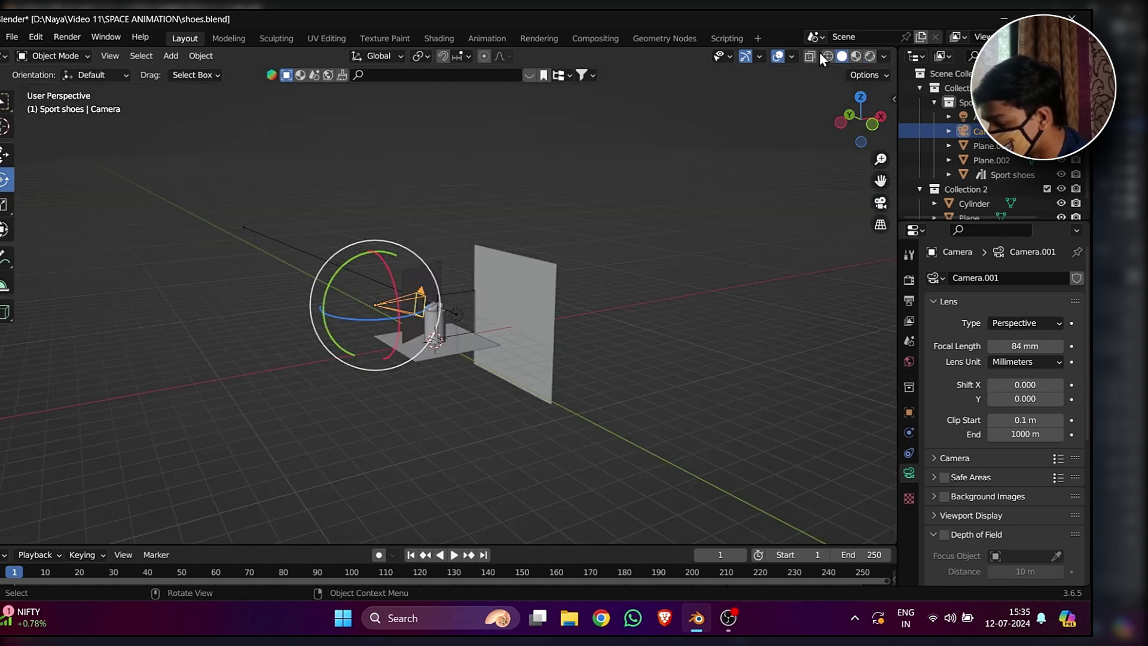
{"action": "key", "text": "shift+a"}
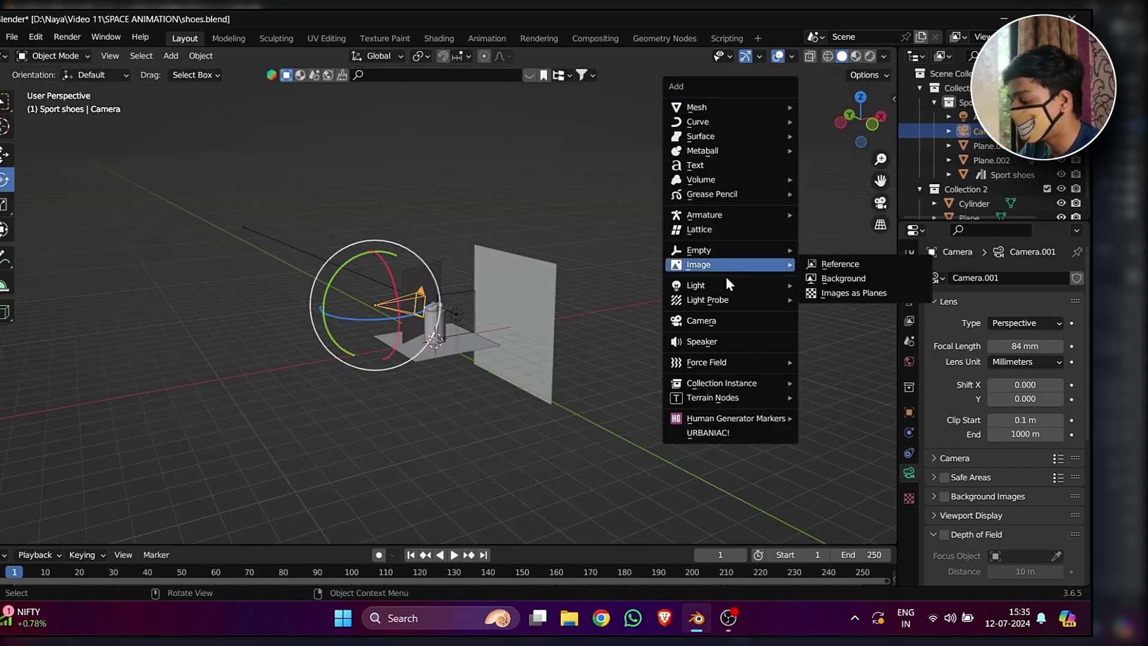
{"action": "mouse_move", "coordinate": [725, 285]}
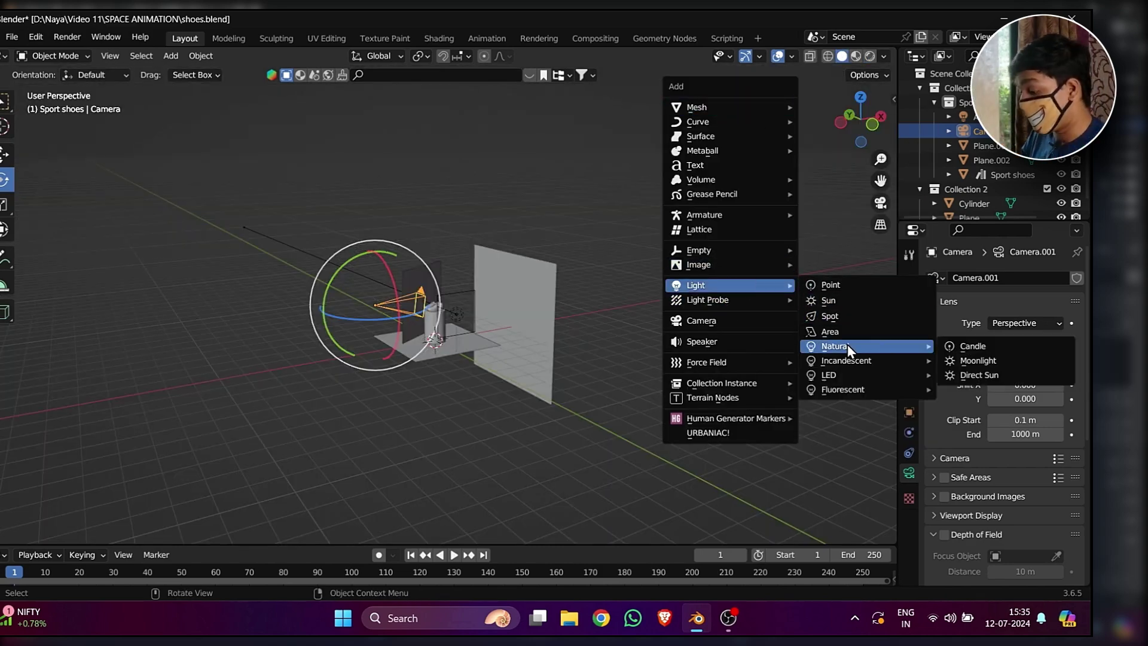
{"action": "left_click", "coordinate": [848, 313]}
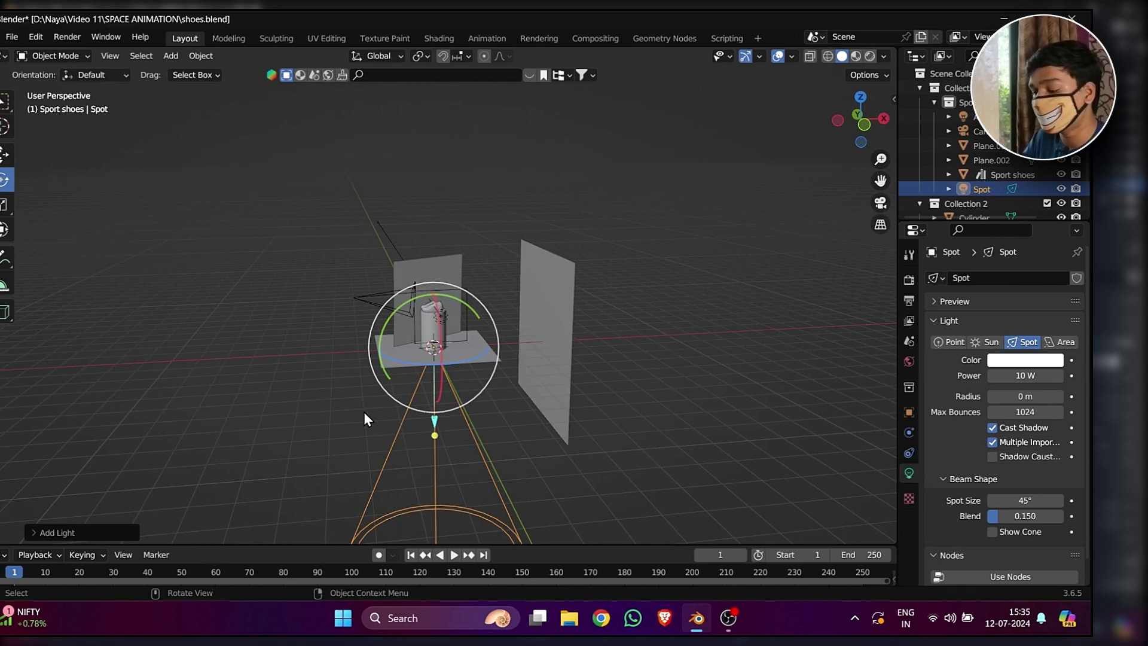
Rotate the spot light so its beam points up toward the backdrop and scale it down to about half.
{"action": "left_click_drag", "start_coordinate": [472, 309], "coordinate": [359, 356]}
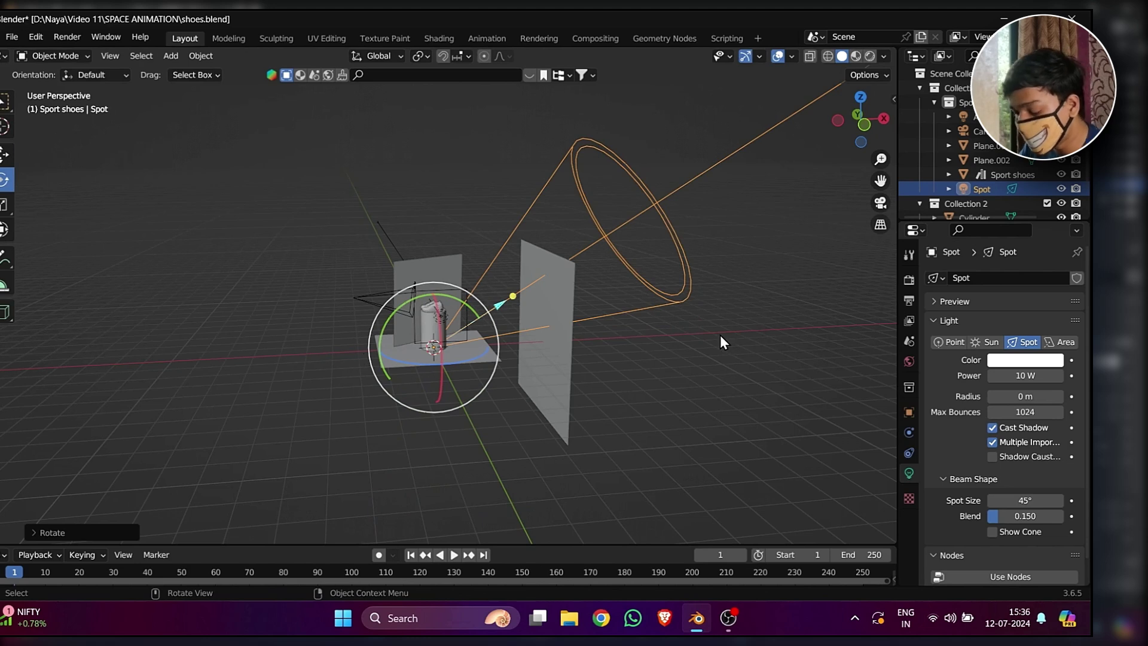
{"action": "key", "text": "s"}
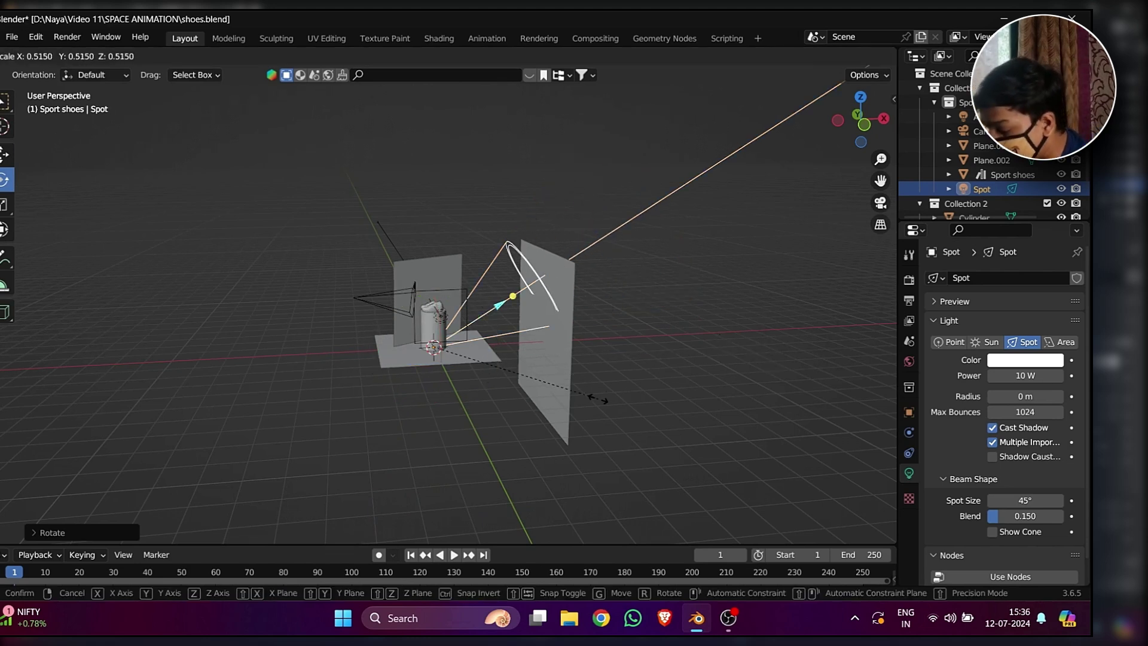
{"action": "left_click", "coordinate": [596, 400]}
Move the spot light along X to sit between the podium and the backdrop, and tilt its beam further upward.
{"action": "left_click", "coordinate": [5, 156]}
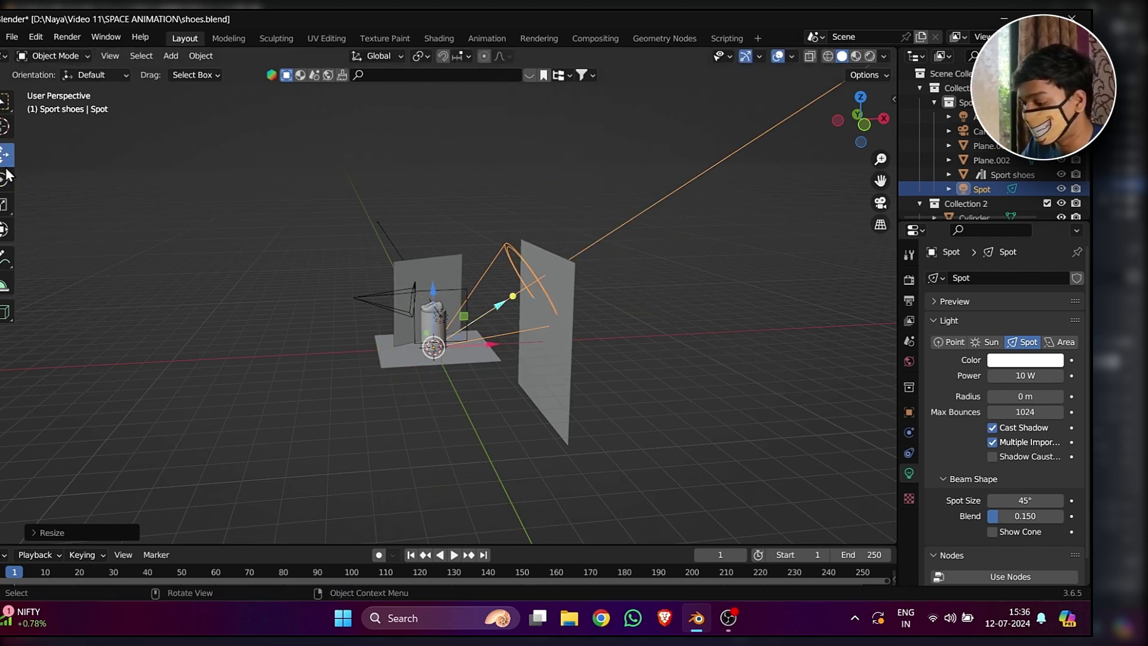
{"action": "left_click_drag", "start_coordinate": [487, 347], "coordinate": [572, 387]}
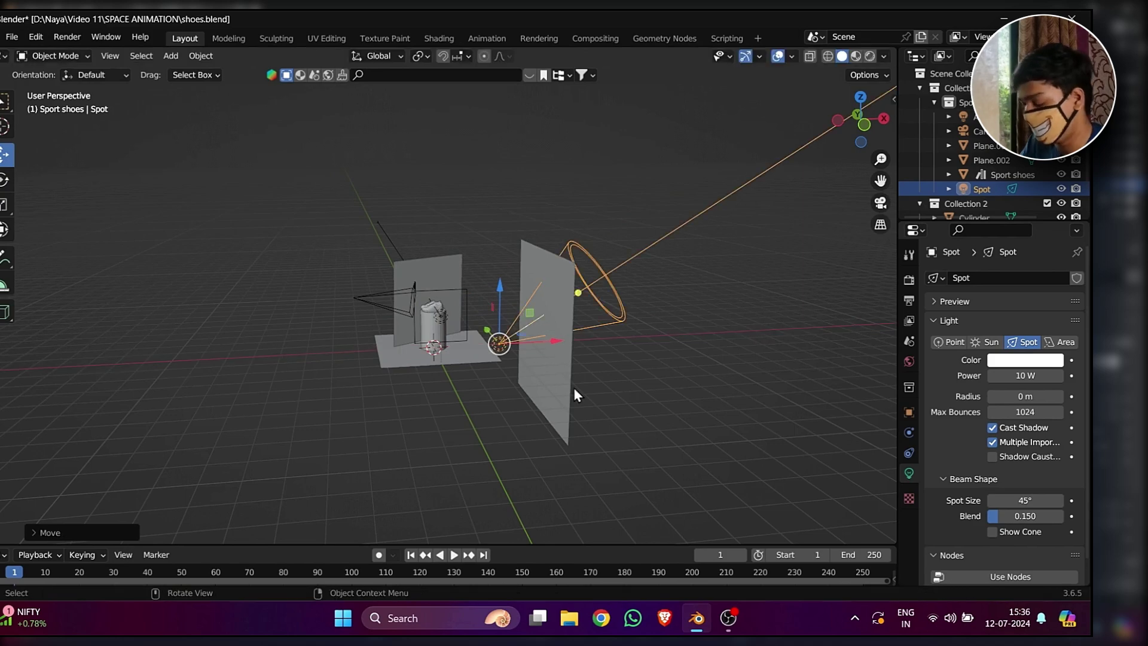
{"action": "scroll", "coordinate": [645, 400], "scroll_direction": "up", "scroll_amount": 3}
{"action": "middle_click_drag", "start_coordinate": [646, 400], "coordinate": [615, 380]}
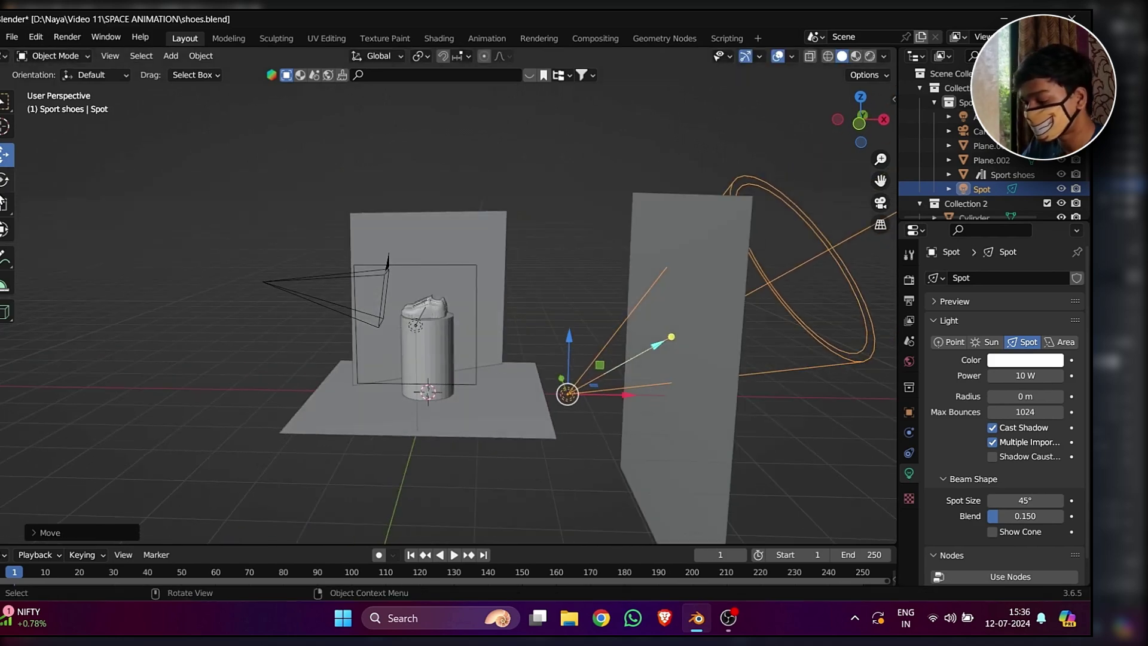
{"action": "left_click", "coordinate": [5, 180]}
{"action": "mouse_move", "coordinate": [571, 342]}
{"action": "left_mouse_down"}
{"action": "mouse_move", "coordinate": [597, 356]}
{"action": "mouse_move", "coordinate": [592, 371]}
{"action": "mouse_move", "coordinate": [582, 348]}
{"action": "left_mouse_up"}
{"action": "middle_click_drag", "start_coordinate": [581, 348], "coordinate": [600, 314]}
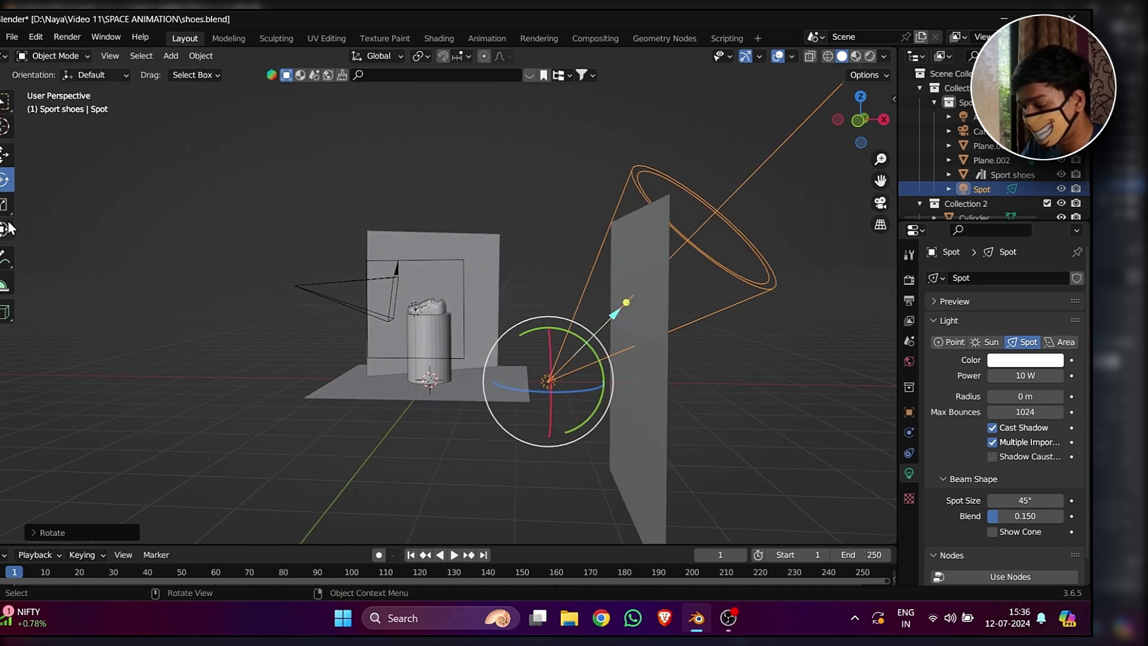
Lower the spot light along Z below the floor plane and scale it down slightly.
{"action": "left_click", "coordinate": [5, 155]}
{"action": "left_click_drag", "start_coordinate": [562, 331], "coordinate": [554, 357]}
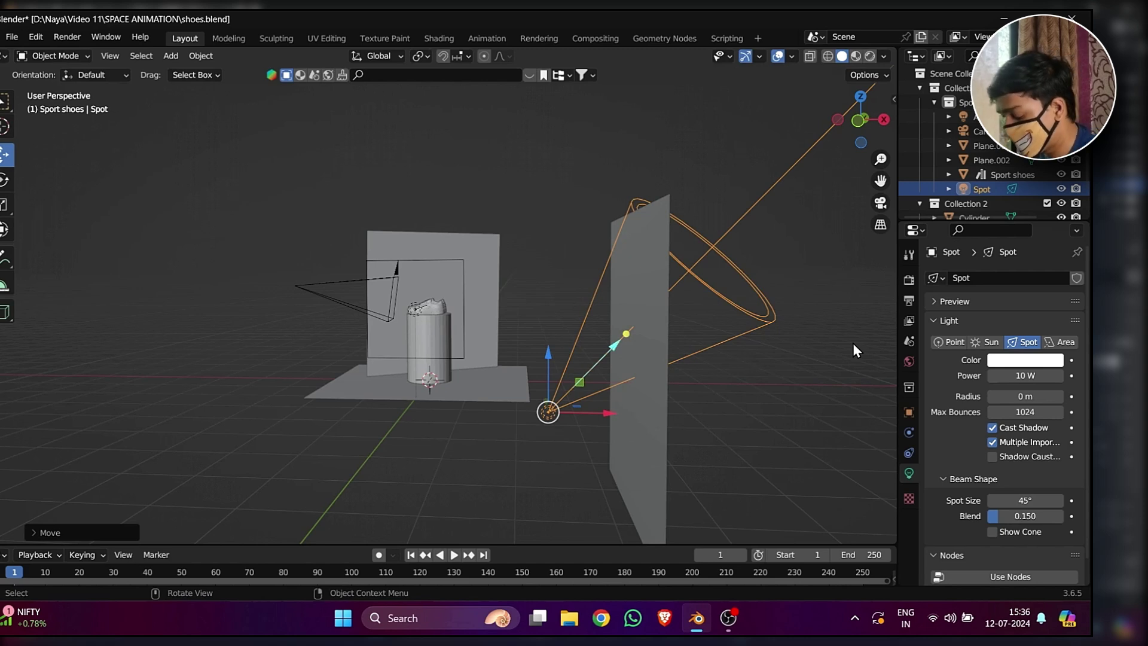
{"action": "key", "text": "s"}
{"action": "left_click", "coordinate": [800, 342]}
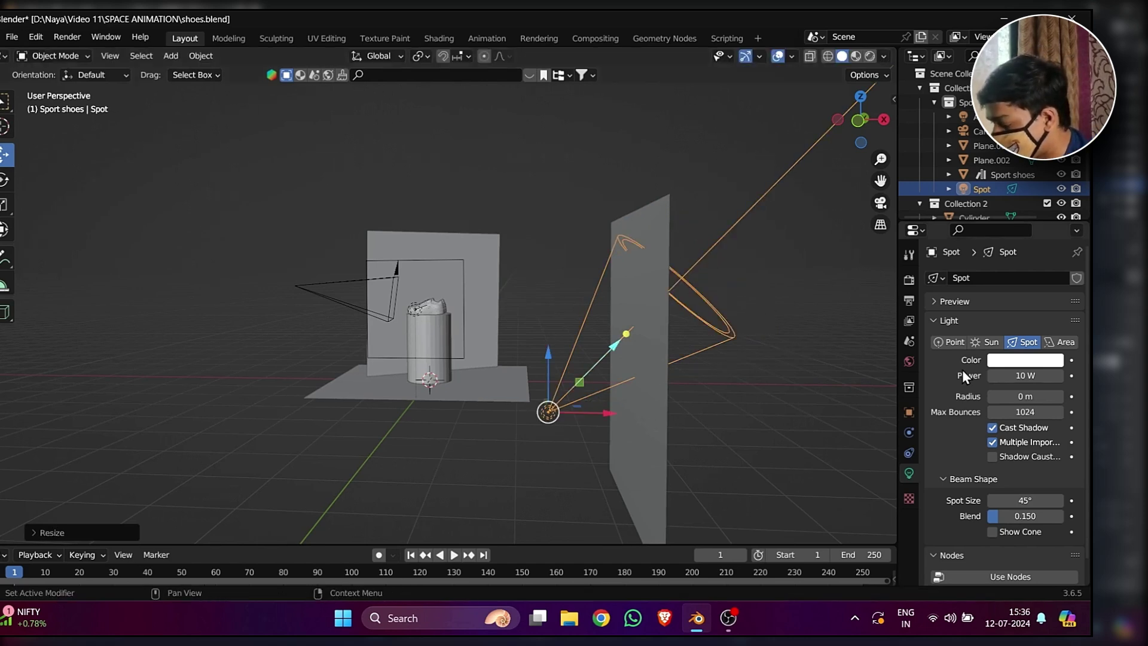
Show the camera view in rendered shading and set the spot light's power to 171.2 W.
{"action": "key", "text": "KP_0"}
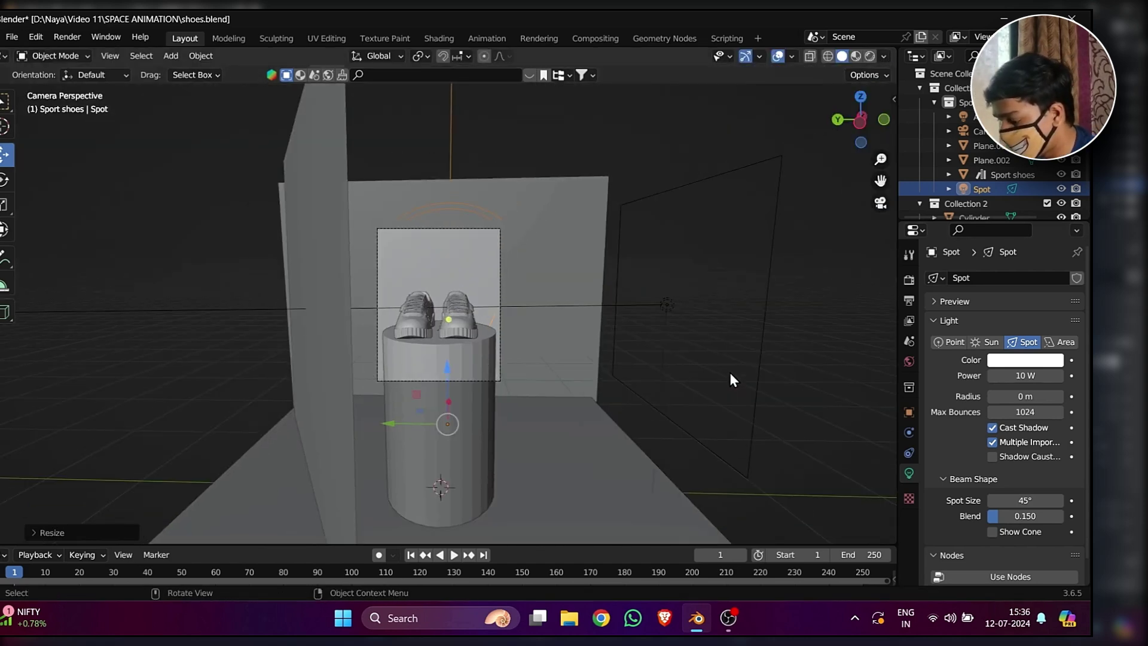
{"action": "left_click", "coordinate": [870, 56]}
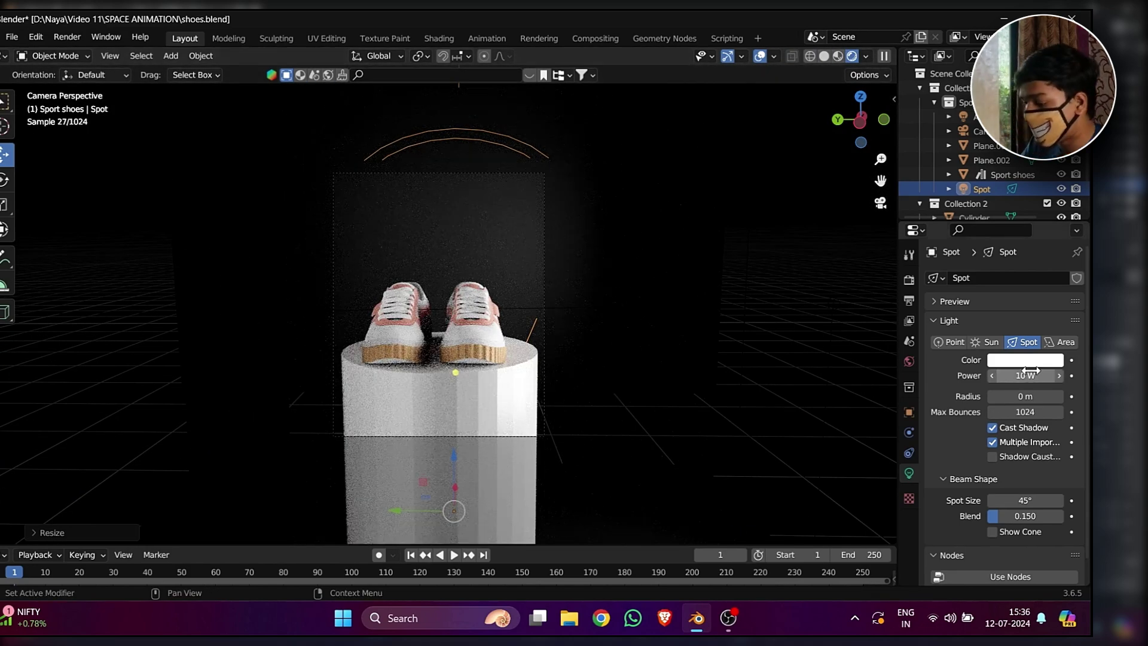
{"action": "left_click_drag", "start_coordinate": [1037, 370], "coordinate": [1100, 370]}
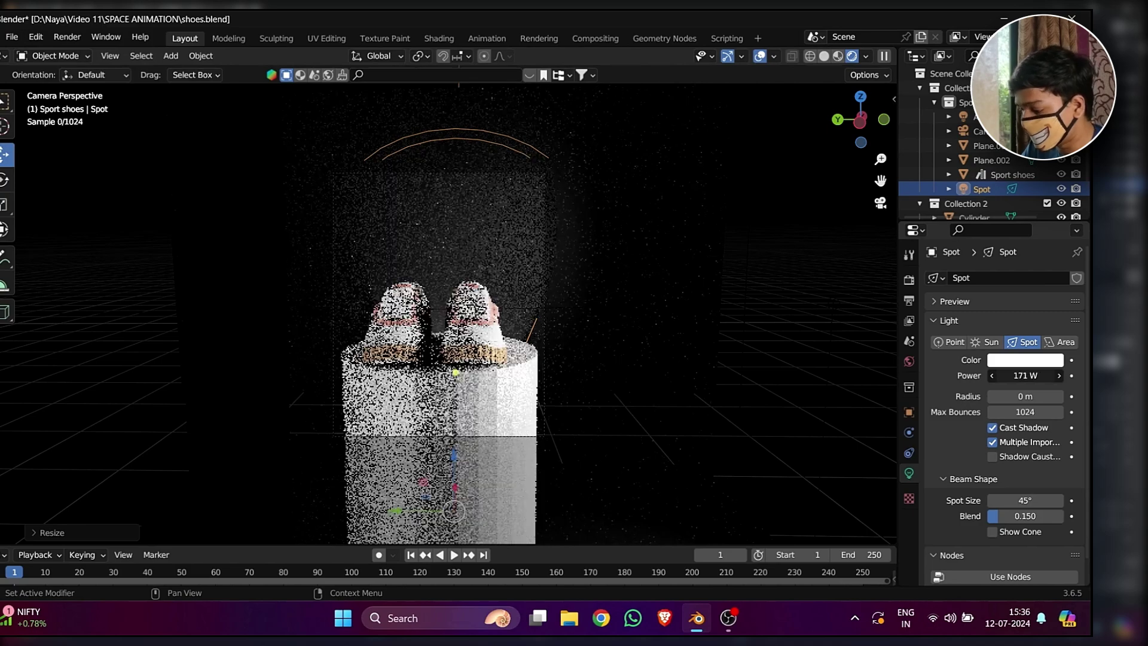
{"action": "middle_click_drag", "start_coordinate": [607, 362], "coordinate": [657, 349]}
{"action": "scroll", "coordinate": [655, 350], "scroll_direction": "down", "scroll_amount": 4}
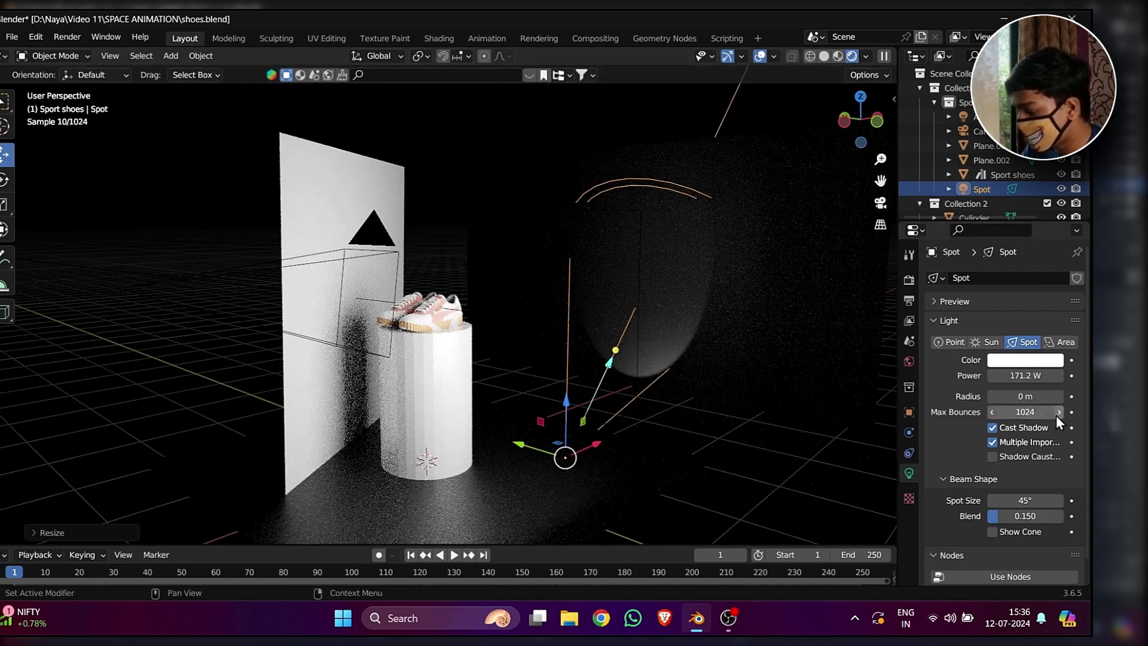
{"action": "key", "text": "s"}
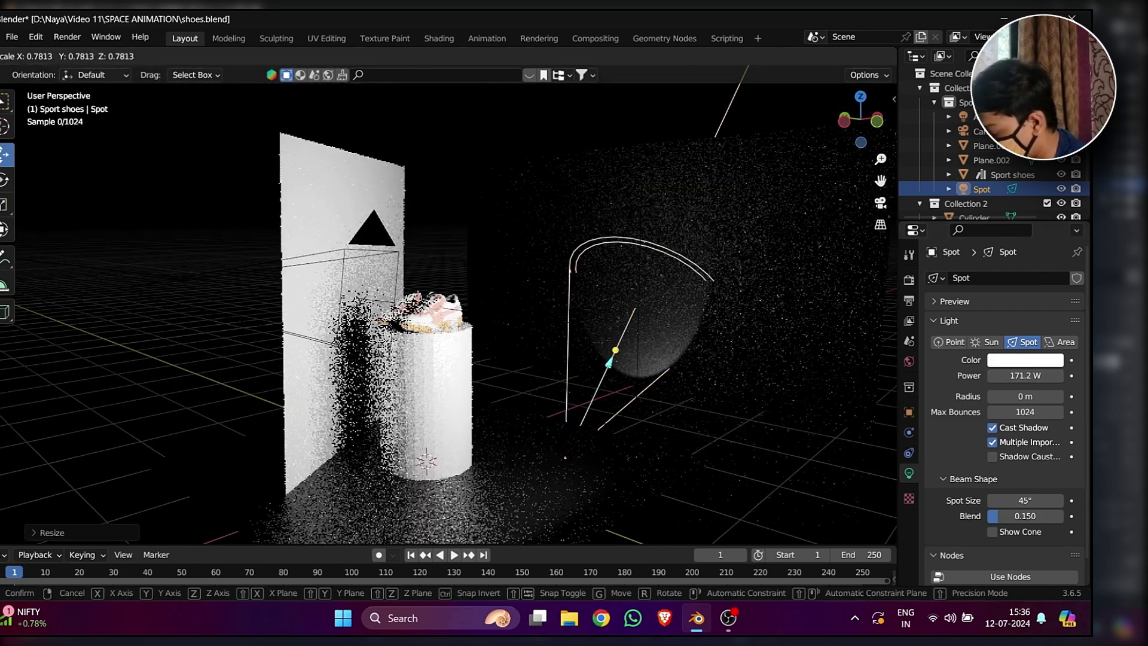
{"action": "right_click", "coordinate": [635, 392]}
{"action": "right_click", "coordinate": [634, 392]}
Reposition the spot light between the podium and the backdrop.
{"action": "middle_click_drag", "start_coordinate": [684, 402], "coordinate": [604, 398]}
{"action": "scroll", "coordinate": [604, 398], "scroll_direction": "down", "scroll_amount": 3}
{"action": "left_click_drag", "start_coordinate": [615, 393], "coordinate": [591, 395]}
{"action": "left_click", "coordinate": [642, 299]}
Shift the spot light slightly along Y in the camera view and set its power to 360.8 W.
{"action": "key", "text": "KP_0"}
{"action": "left_click", "coordinate": [522, 326]}
{"action": "left_click_drag", "start_coordinate": [396, 485], "coordinate": [381, 485]}
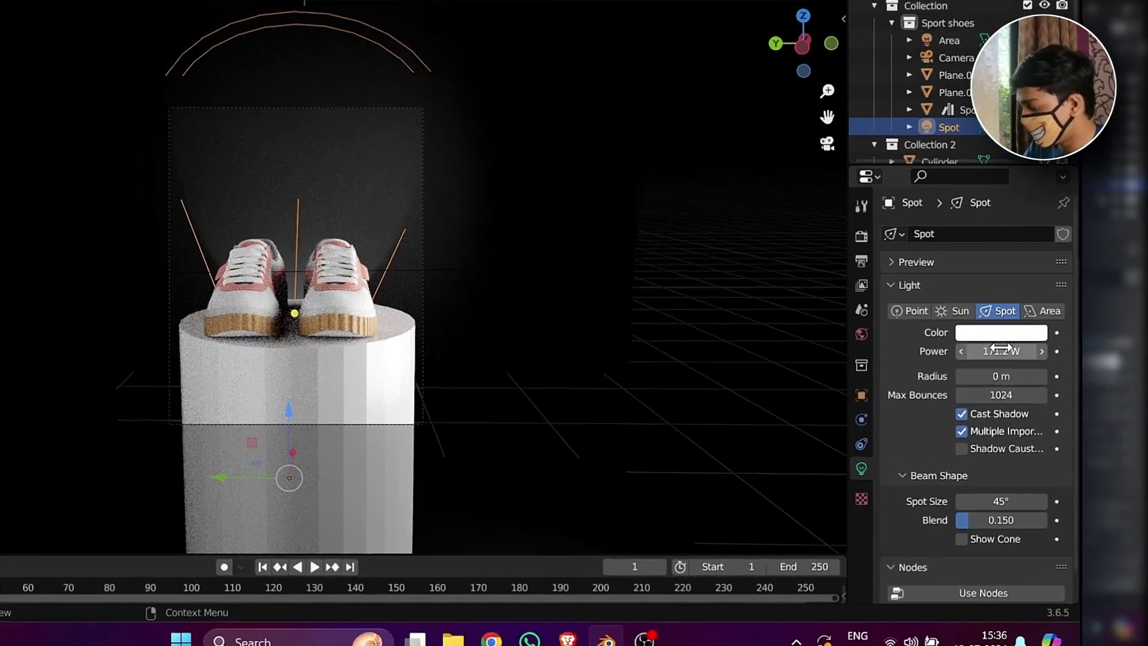
{"action": "mouse_move", "coordinate": [999, 348]}
{"action": "left_mouse_down"}
{"action": "mouse_move", "coordinate": [1031, 347]}
{"action": "mouse_move", "coordinate": [999, 353]}
{"action": "left_mouse_up"}
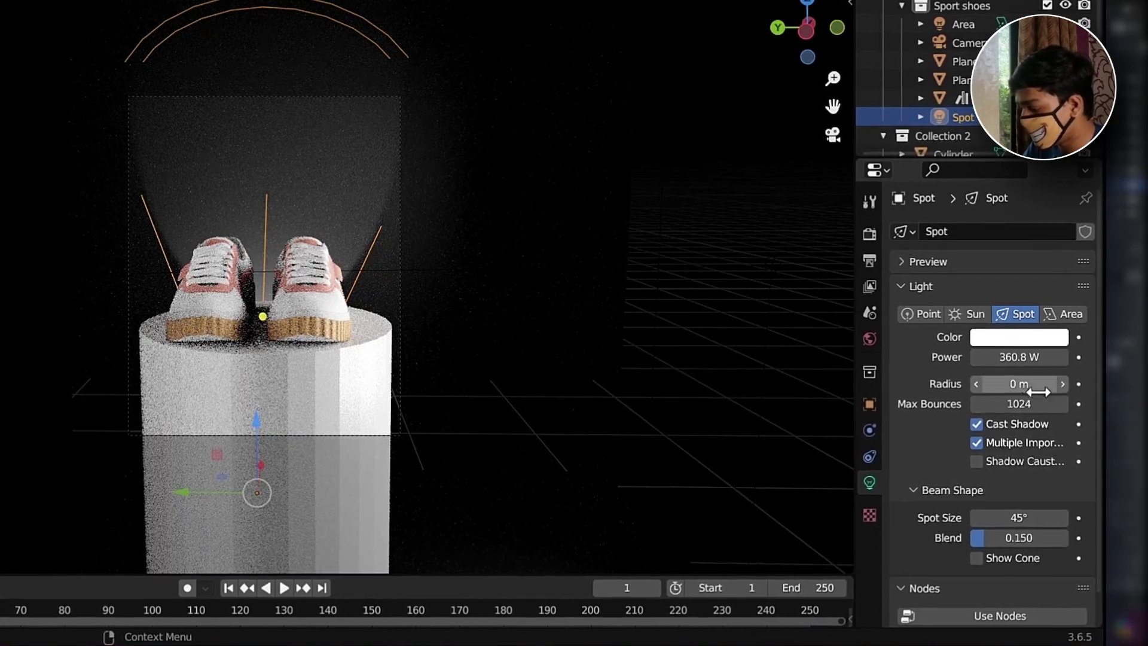
Widen the spot light's beam to a spot size of 83.9° and set its blend to 1.000.
{"action": "left_click_drag", "start_coordinate": [1019, 526], "coordinate": [1055, 527]}
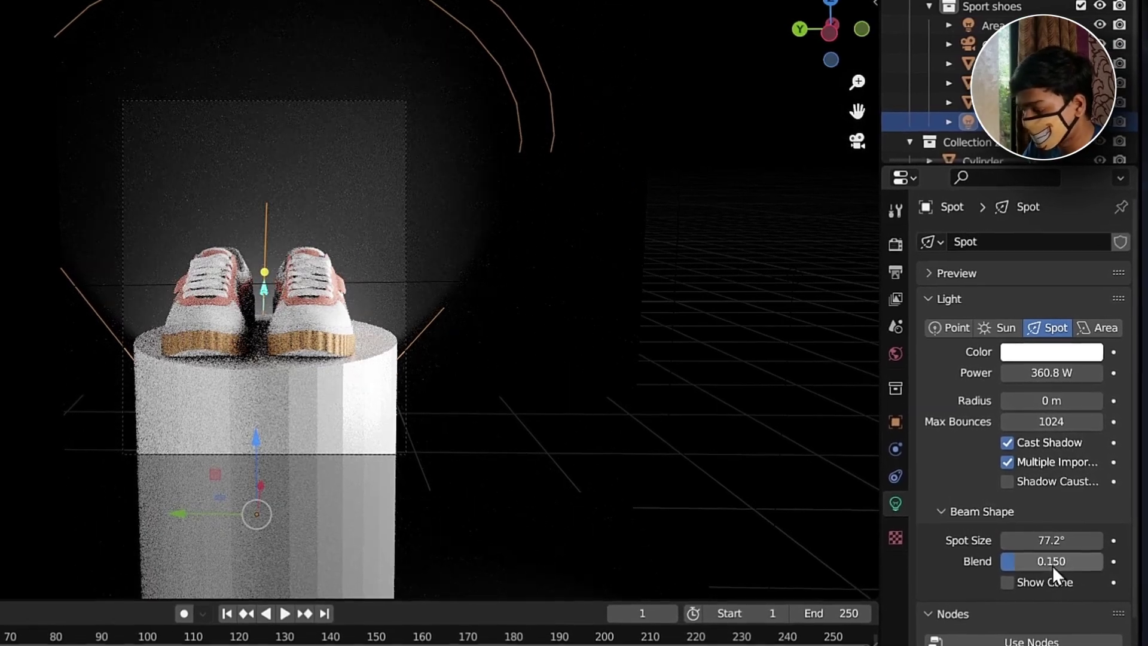
{"action": "mouse_move", "coordinate": [1091, 562]}
{"action": "left_mouse_down"}
{"action": "mouse_move", "coordinate": [1101, 560]}
{"action": "mouse_move", "coordinate": [1059, 546]}
{"action": "mouse_move", "coordinate": [1076, 553]}
{"action": "left_mouse_up"}
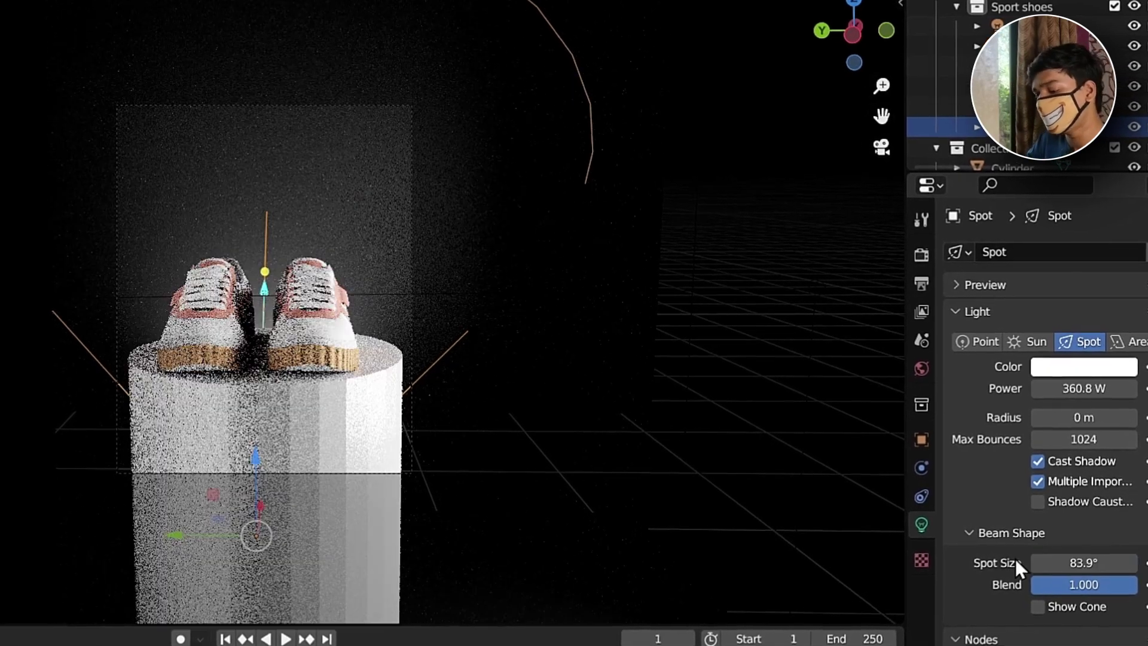
{"action": "left_click", "coordinate": [817, 409]}
{"action": "scroll", "coordinate": [816, 415], "scroll_direction": "up", "scroll_amount": 2}
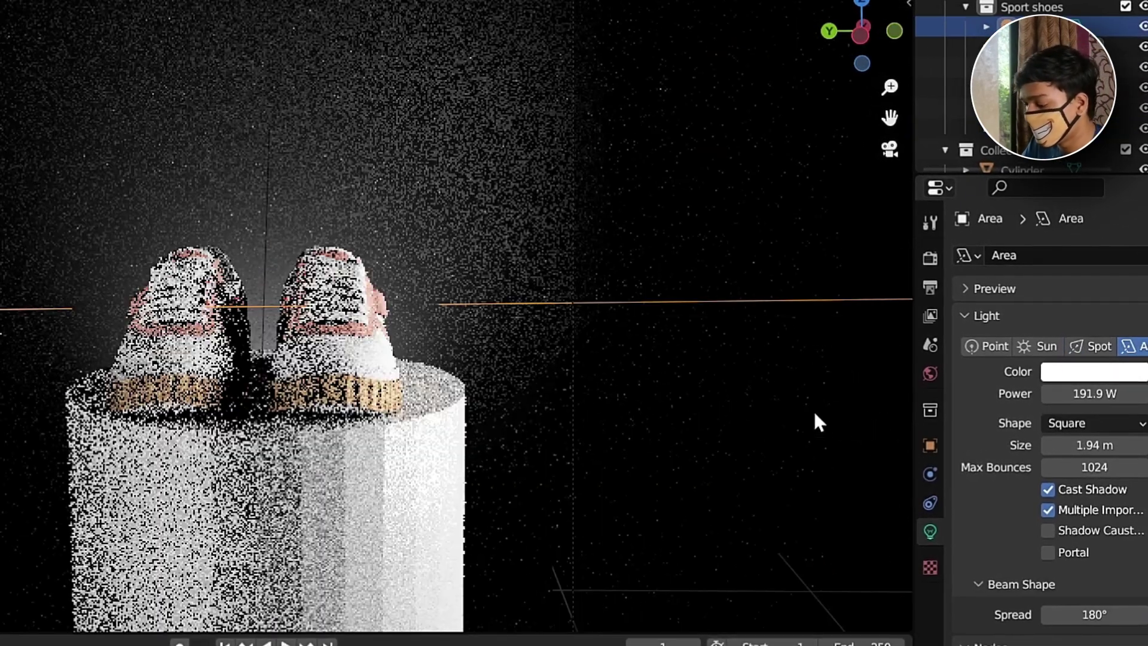
{"action": "scroll", "coordinate": [692, 469], "scroll_direction": "down", "scroll_amount": 4}
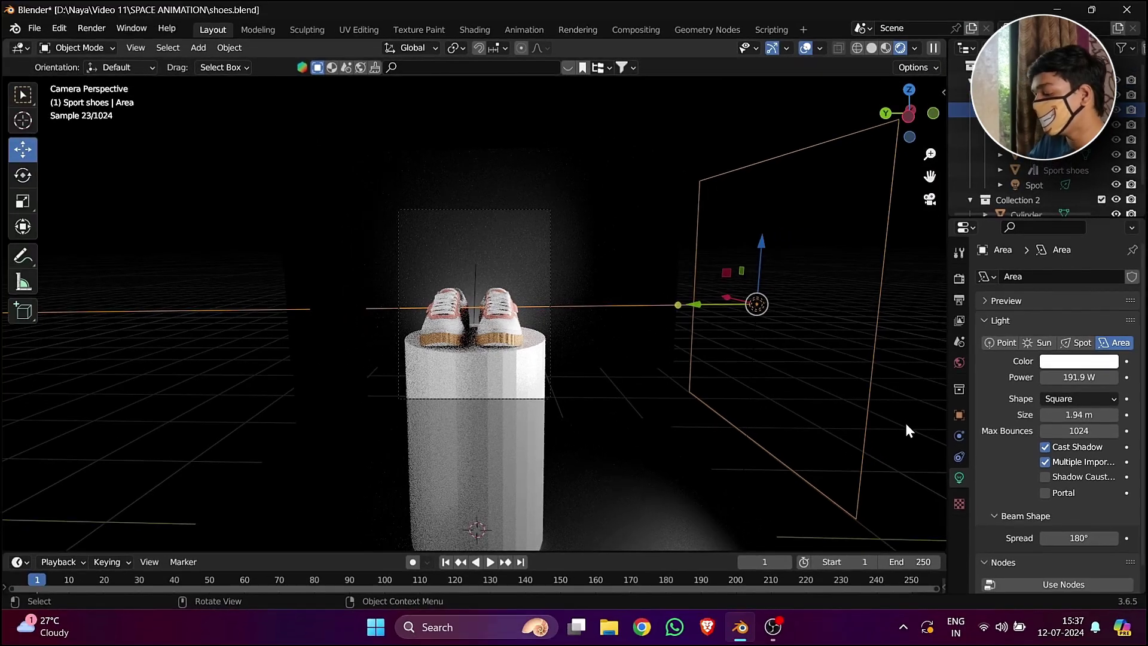
{"action": "left_click", "coordinate": [895, 442]}
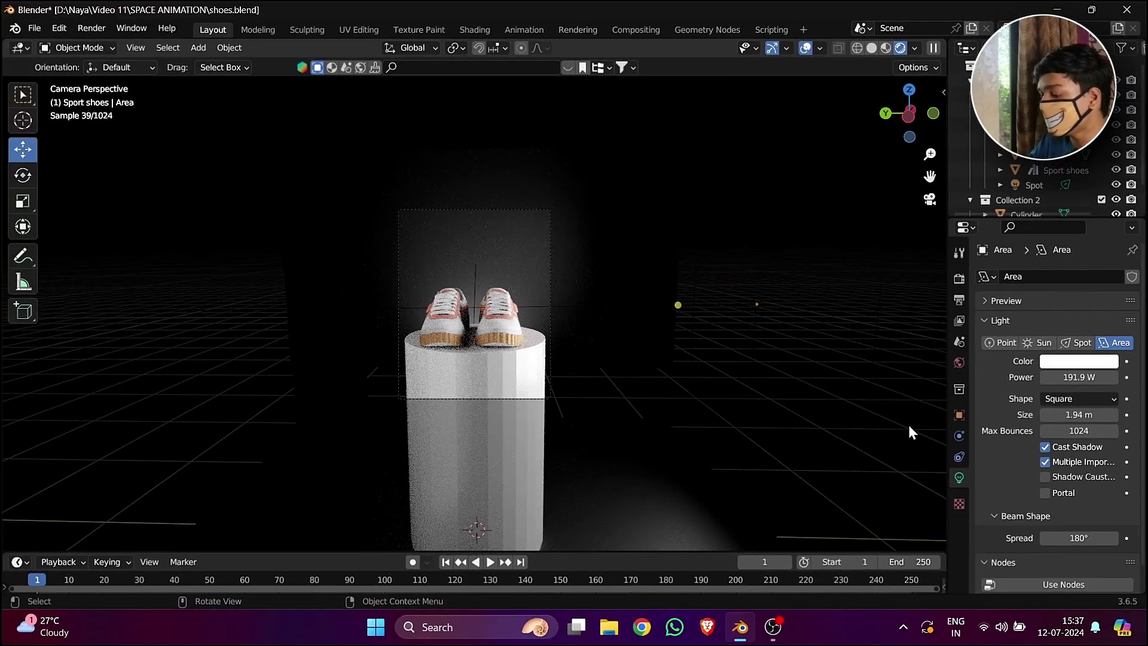
Inspect the lighting setup in solid shading from outside the camera view, checking the reflector plane and the spot light.
{"action": "left_click", "coordinate": [873, 54]}
{"action": "mouse_move", "coordinate": [795, 180]}
{"action": "middle_mouse_down"}
{"action": "mouse_move", "coordinate": [716, 286]}
{"action": "mouse_move", "coordinate": [849, 364]}
{"action": "middle_mouse_up"}
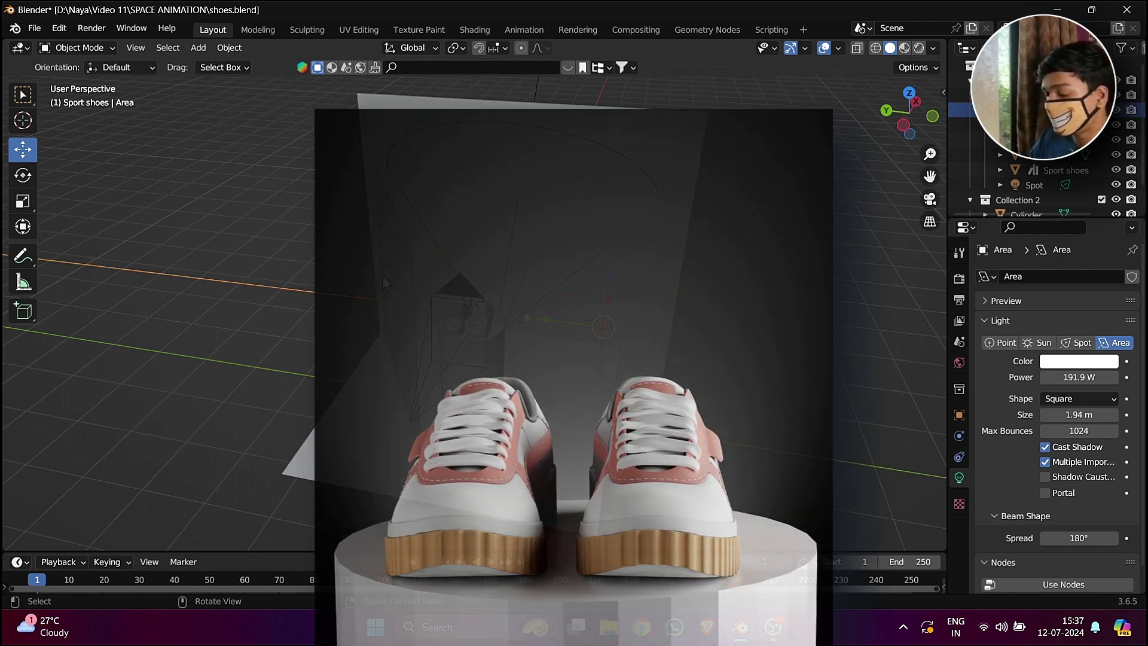
{"action": "left_click", "coordinate": [573, 336]}
{"action": "left_click", "coordinate": [1075, 339]}
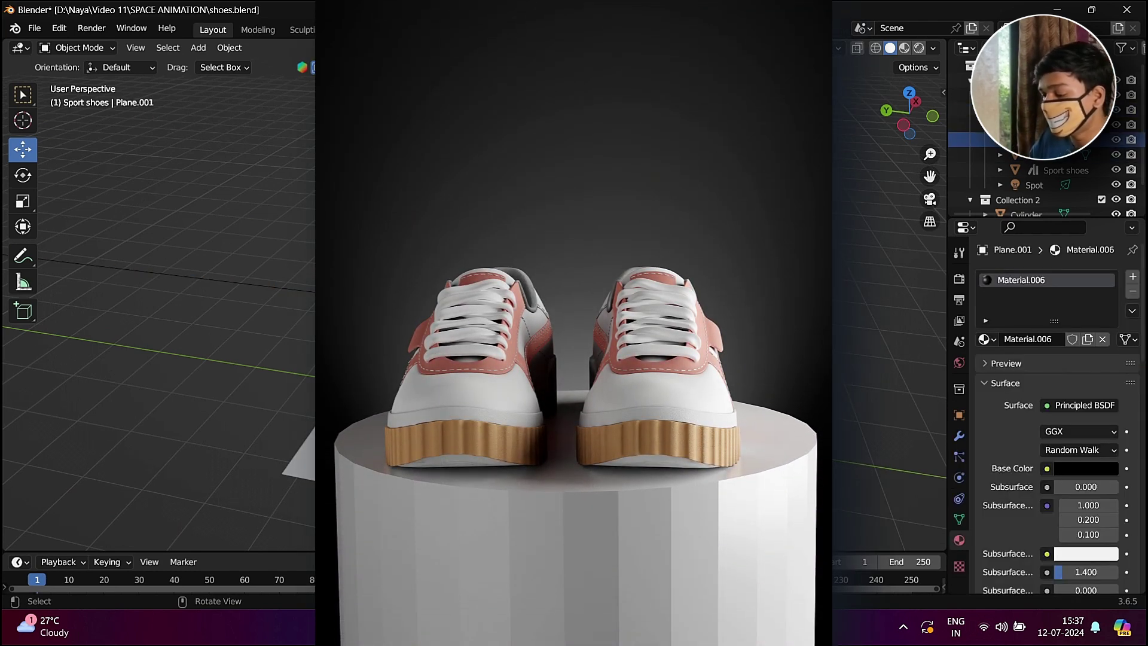
{"action": "left_click", "coordinate": [1033, 185]}
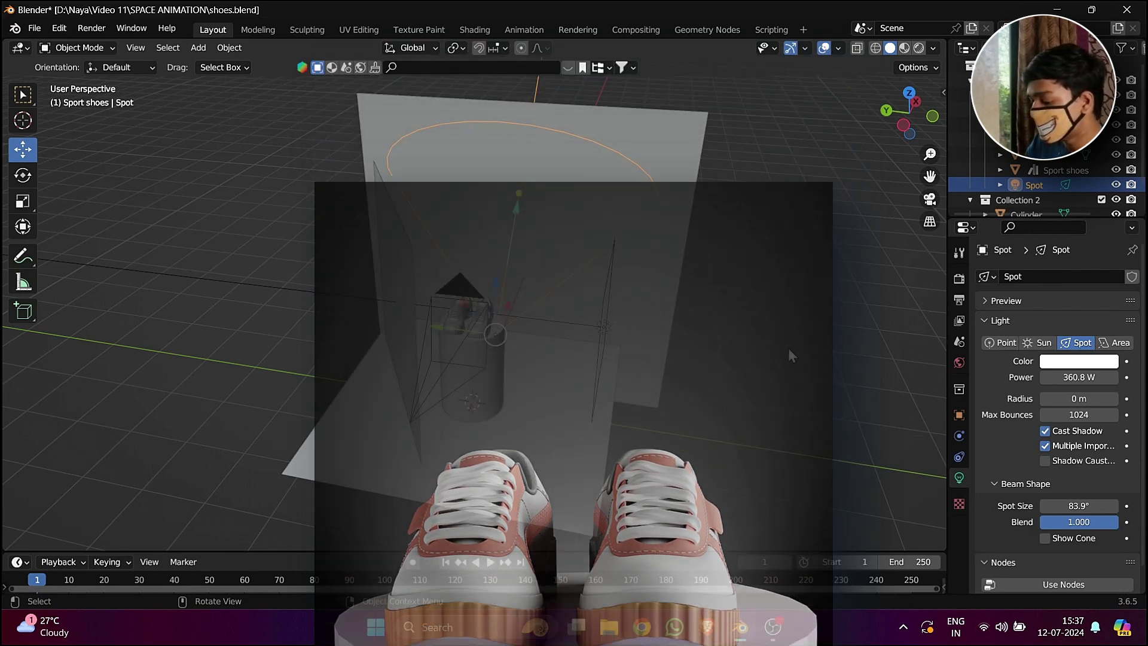
{"action": "left_click", "coordinate": [788, 348]}
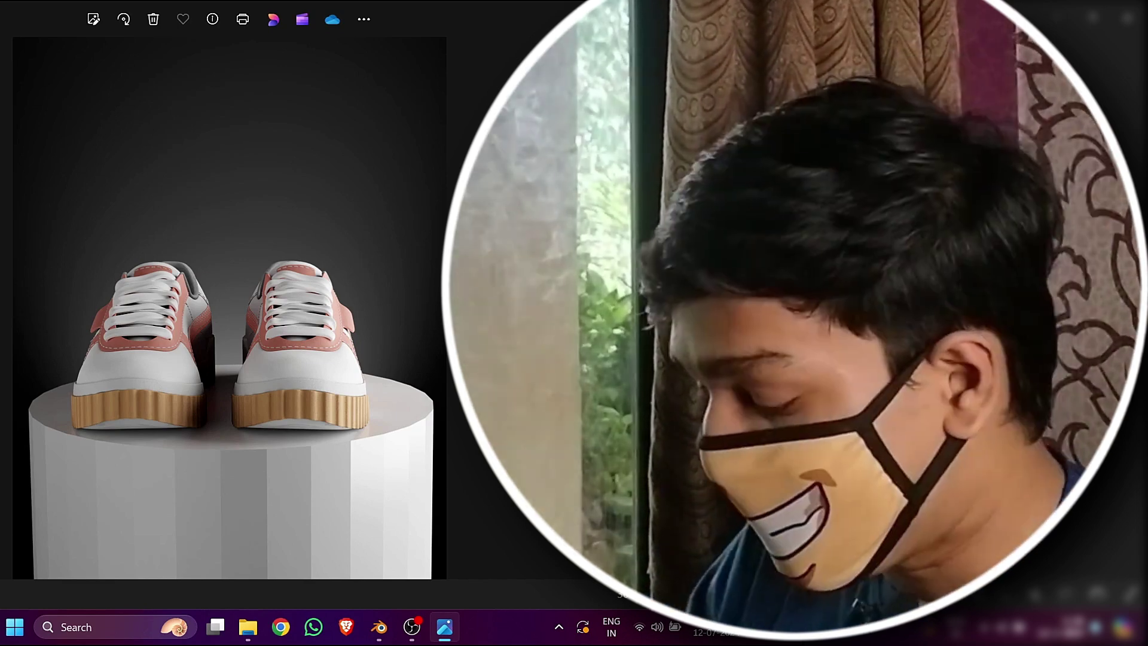
Compare the two rendered images of the sport shoes by alternating between them in the Photos image viewer.
{"action": "key", "text": "Right"}
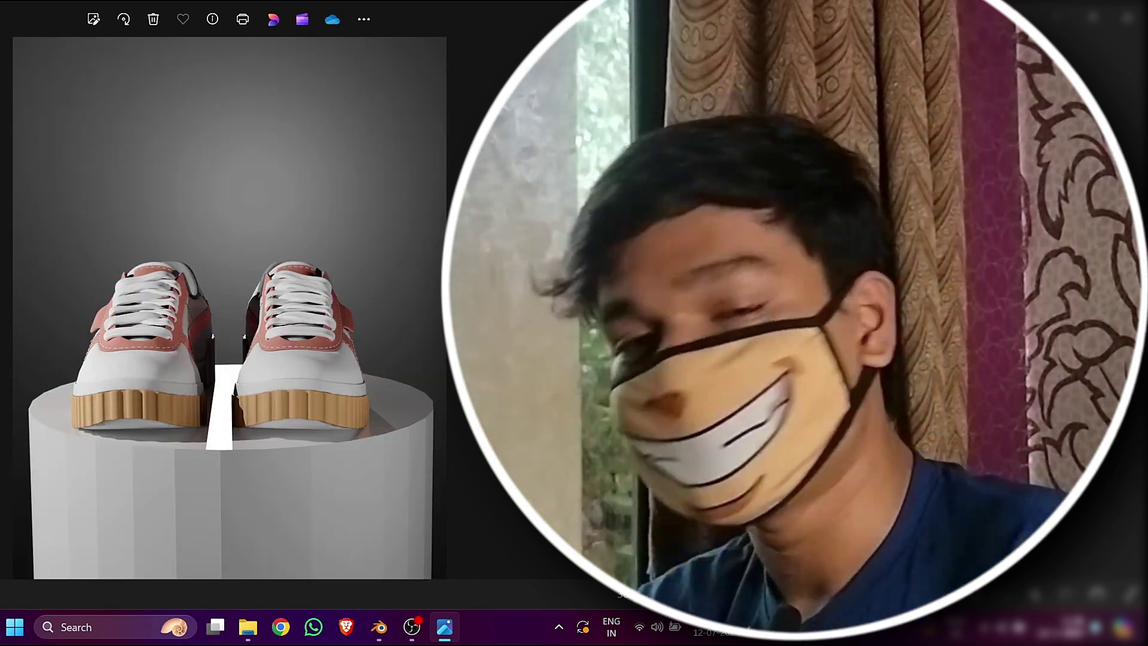
{"action": "key", "text": "Left"}
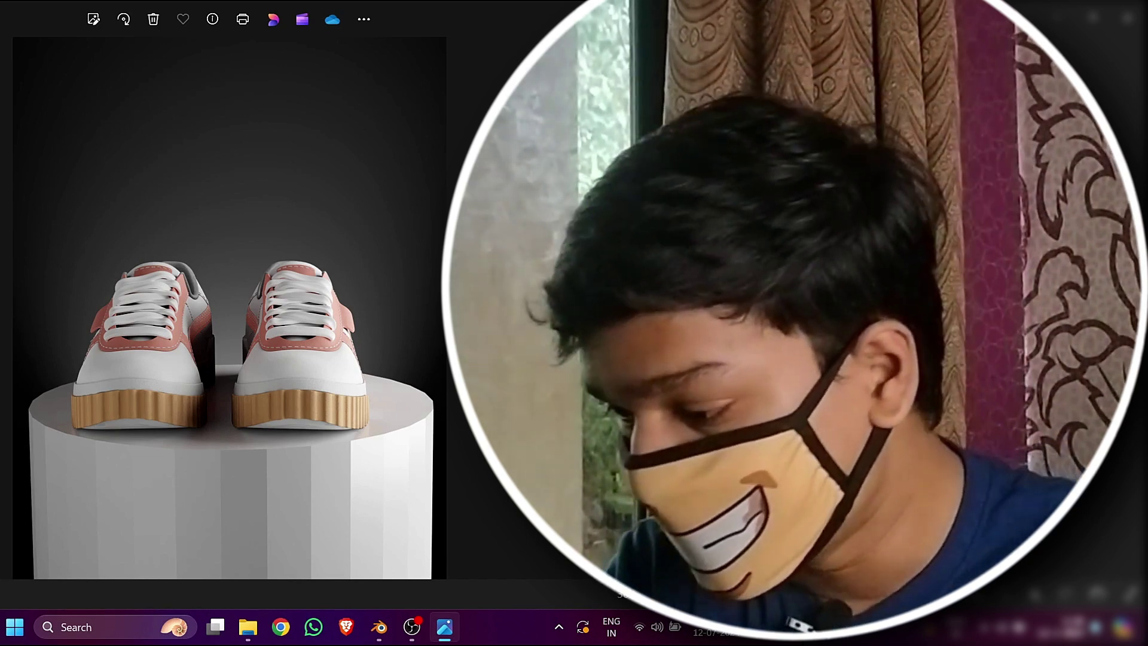
{"action": "key", "text": "Right"}
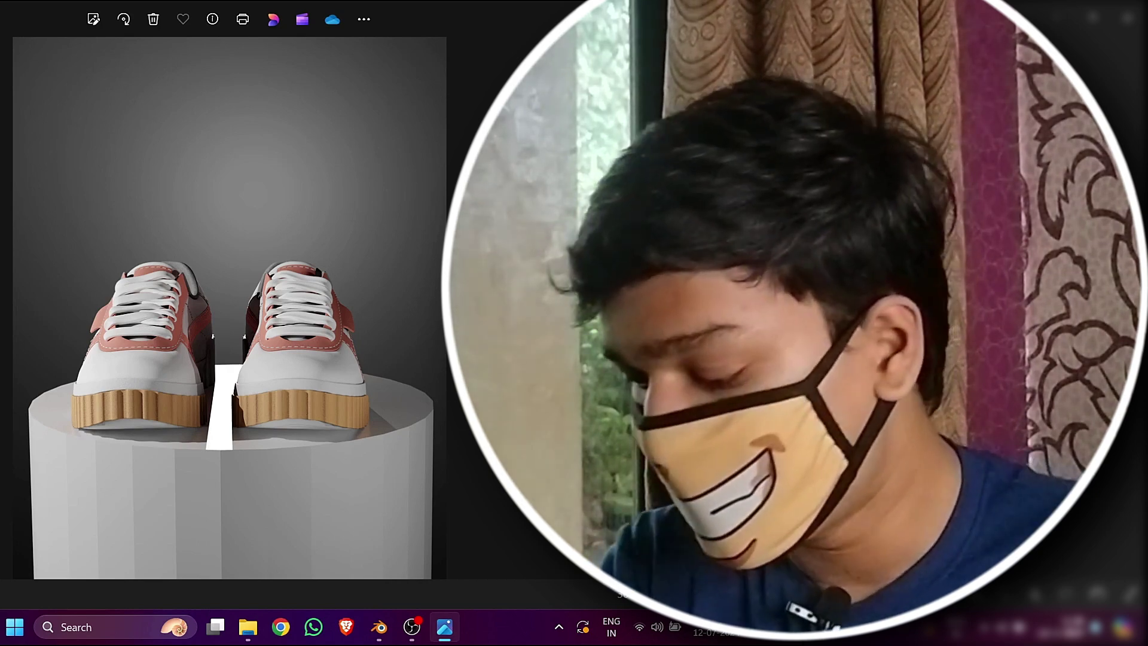
{"action": "key", "text": "Right"}
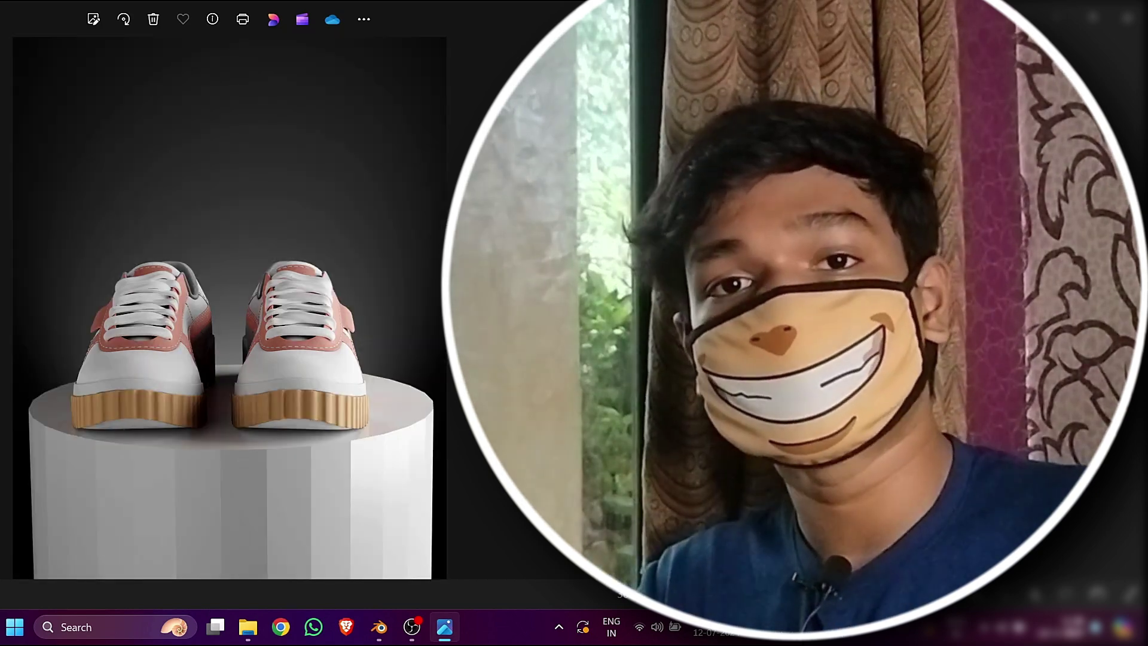